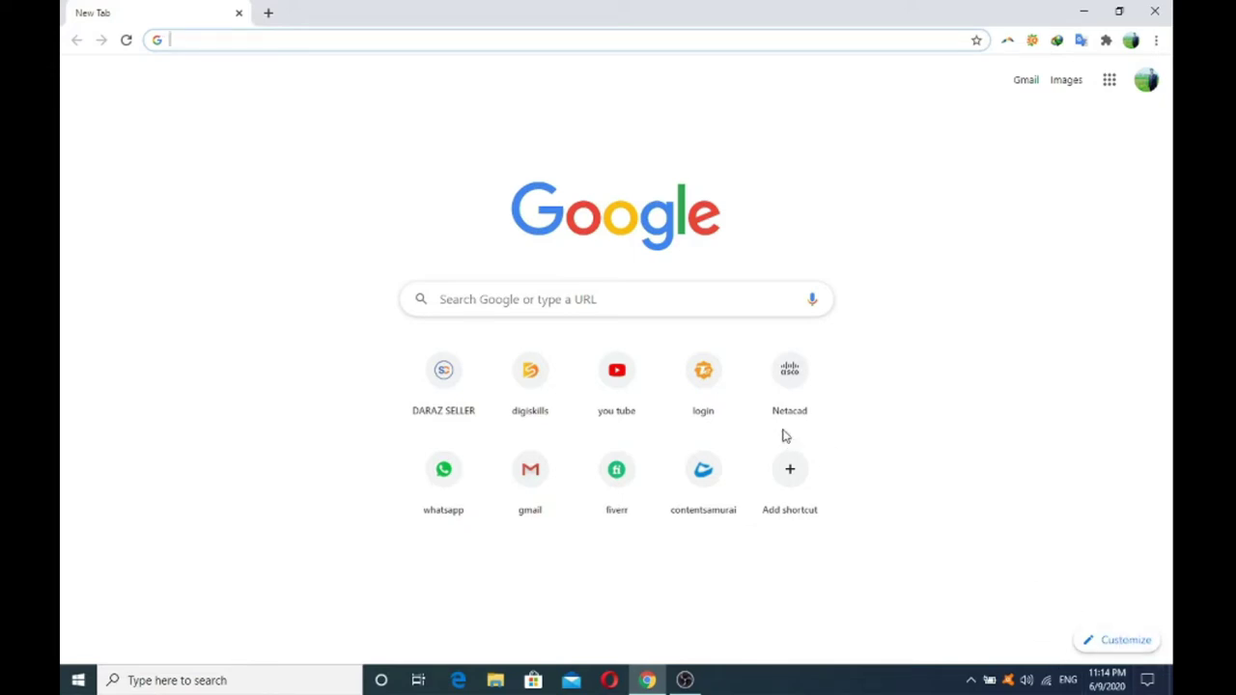
# Search Google for 'google gmail account new' from the Chrome window.
pyautogui.press('super+d')
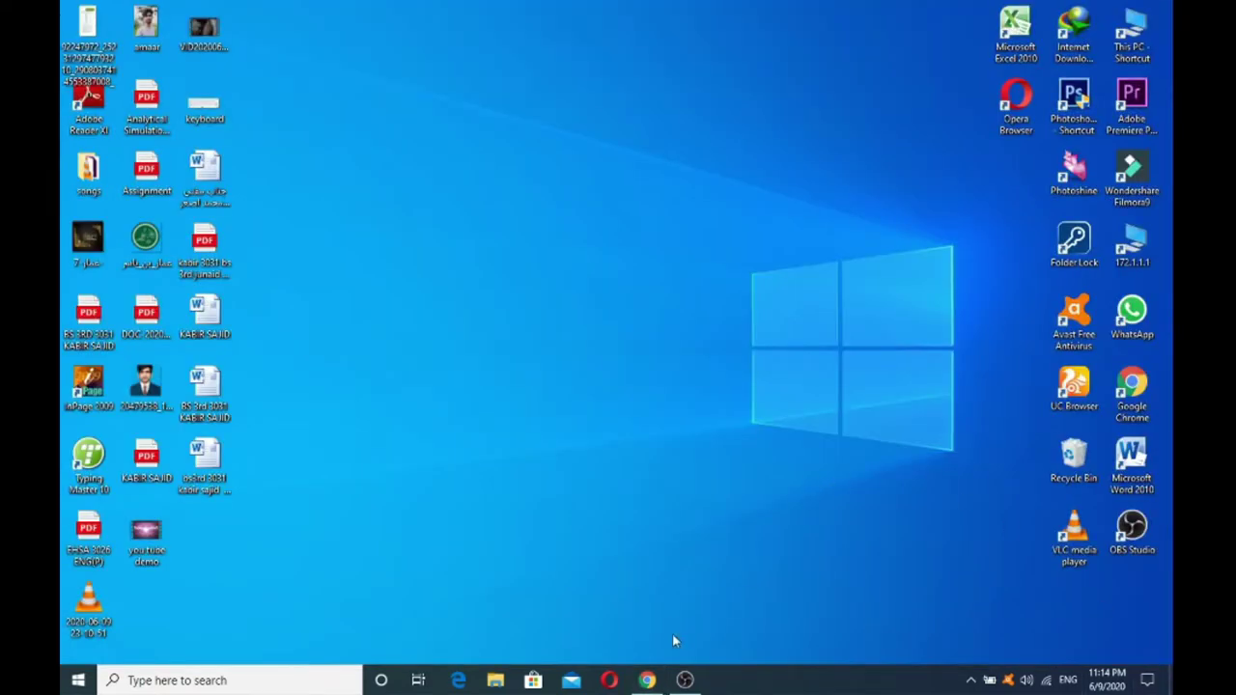
pyautogui.click(649, 680)
pyautogui.click(646, 295)
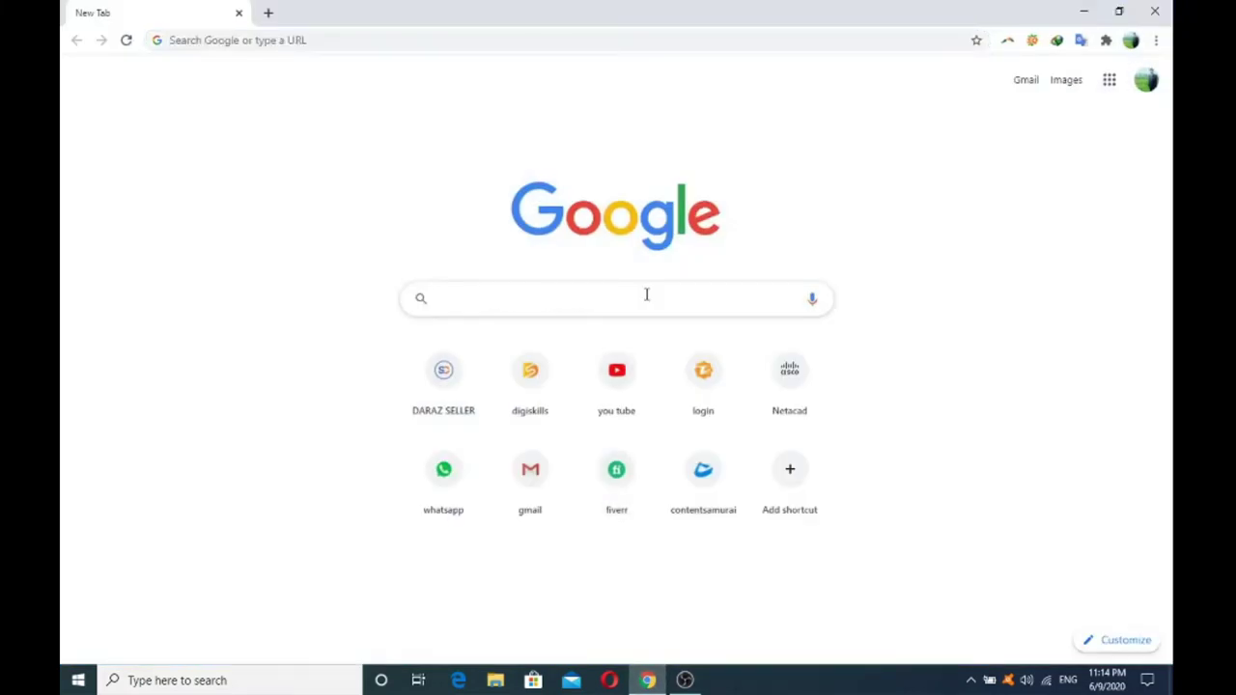
pyautogui.write('google gmail account new')
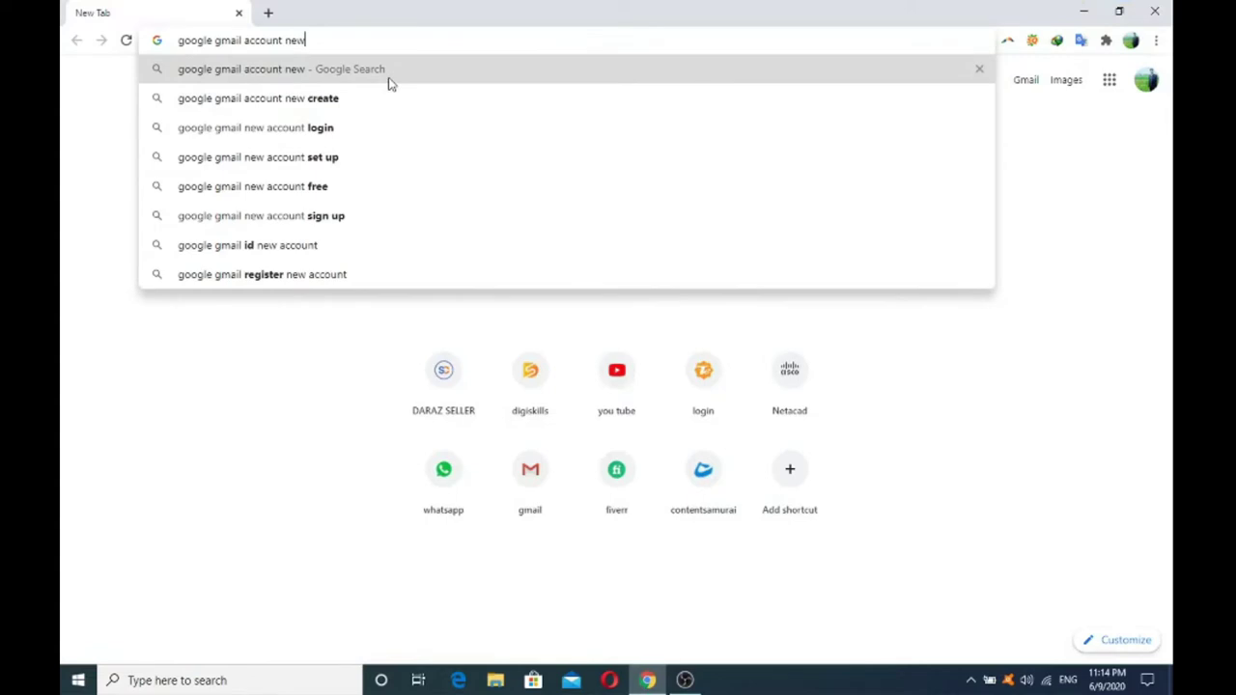
pyautogui.click(506, 62)
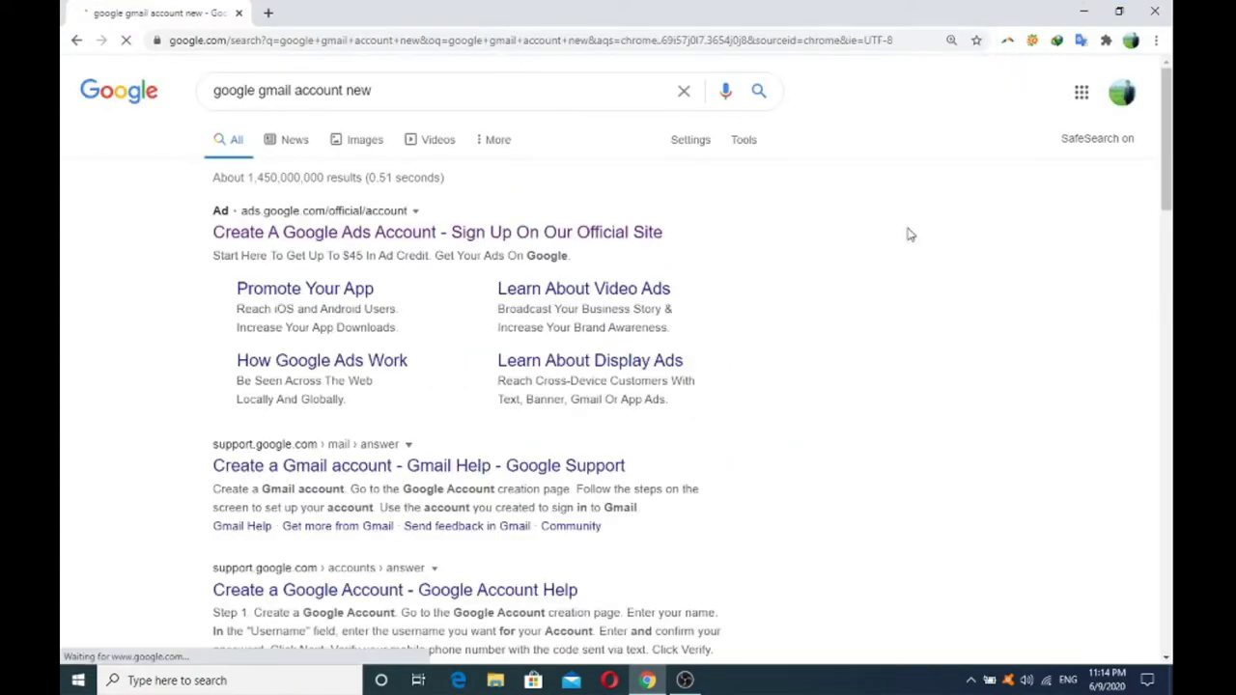
# Open the 'Create your Google Account' result and enter the first name.
pyautogui.scroll(-3, 1171, 229)
pyautogui.moveTo(1172, 229); pyautogui.dragTo(1171, 258)
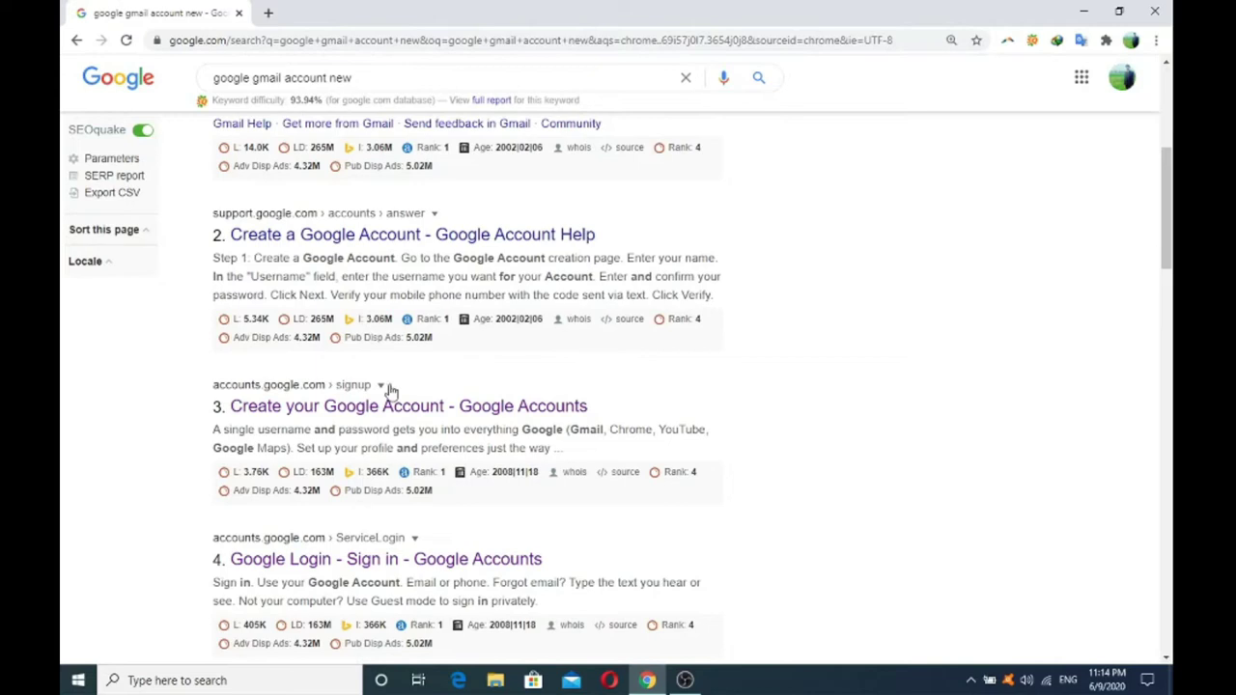
pyautogui.click(466, 407)
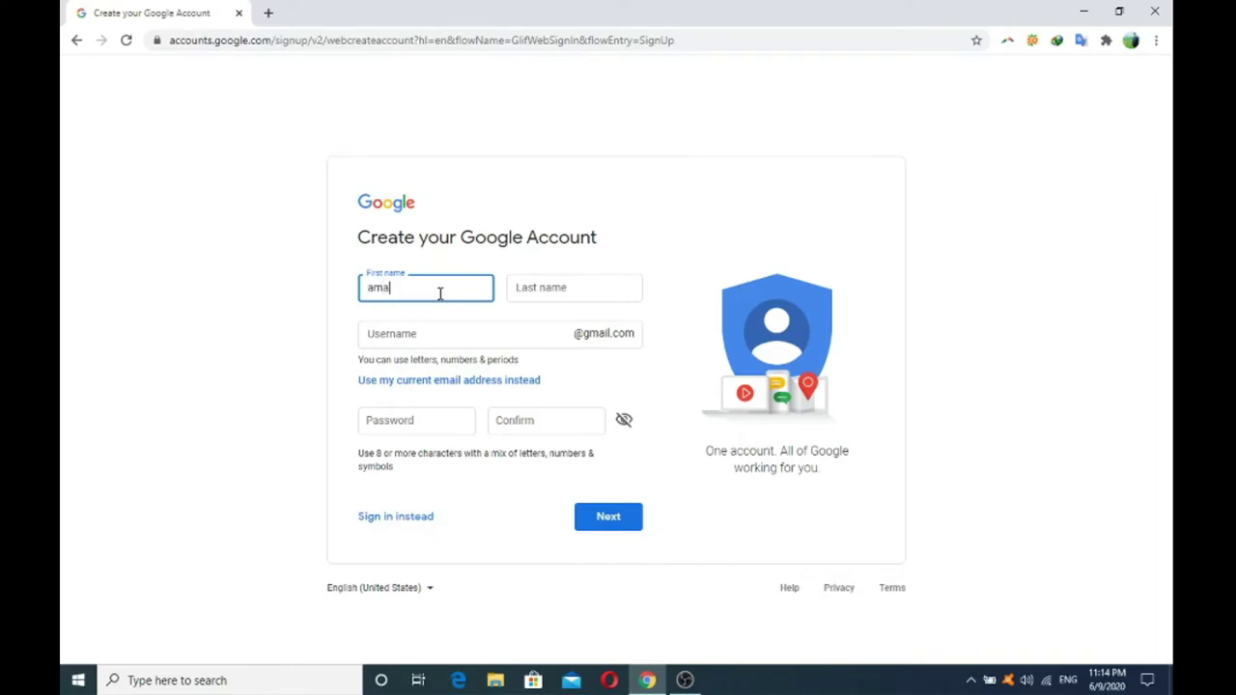
pyautogui.click(559, 291)
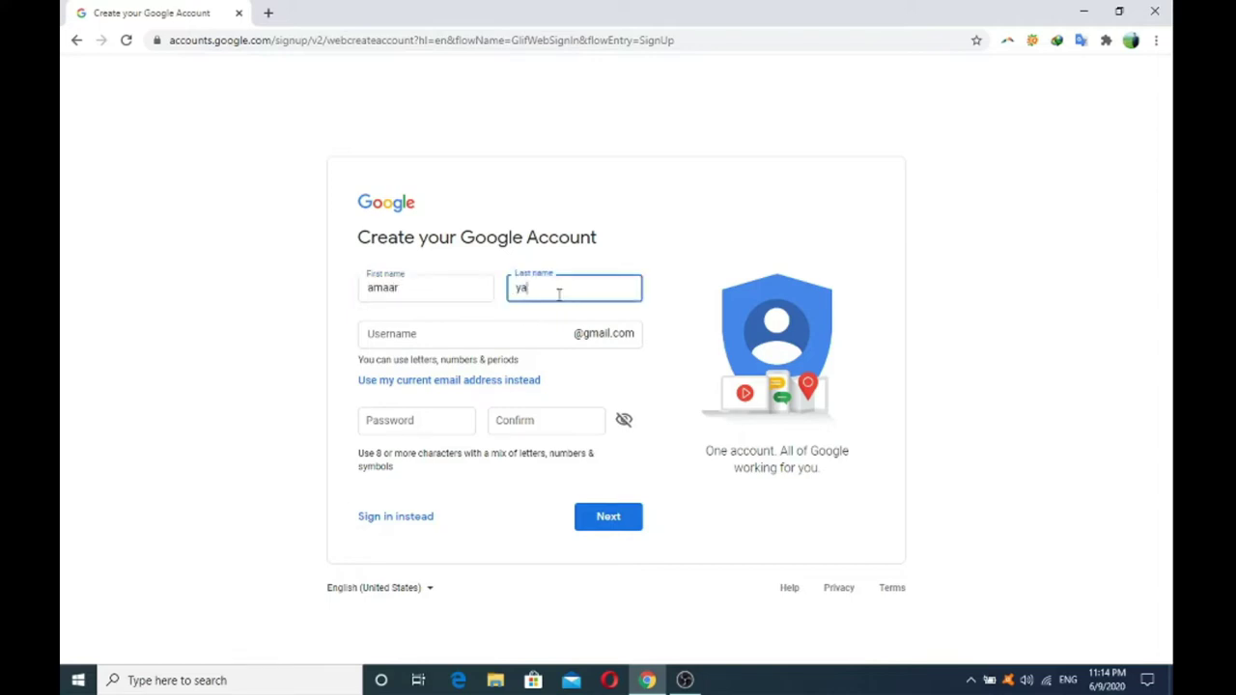
# Take the suggested username, enter and confirm the password, and submit.
pyautogui.click(510, 338)
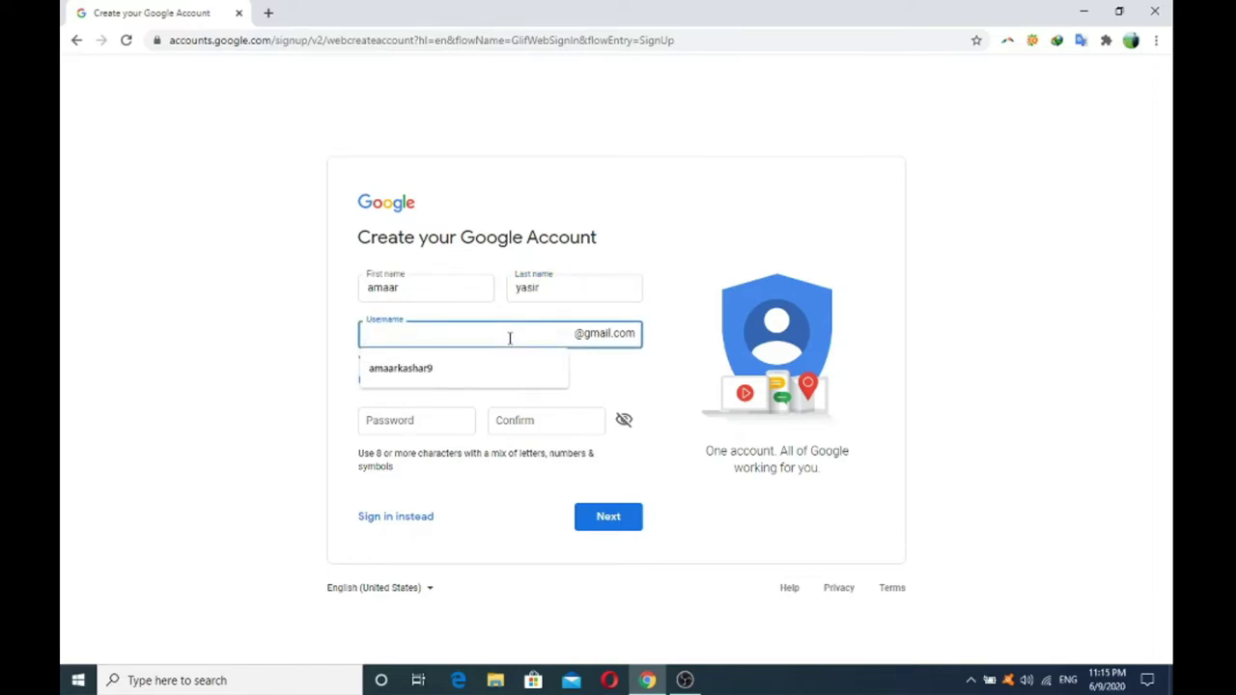
pyautogui.click(469, 372)
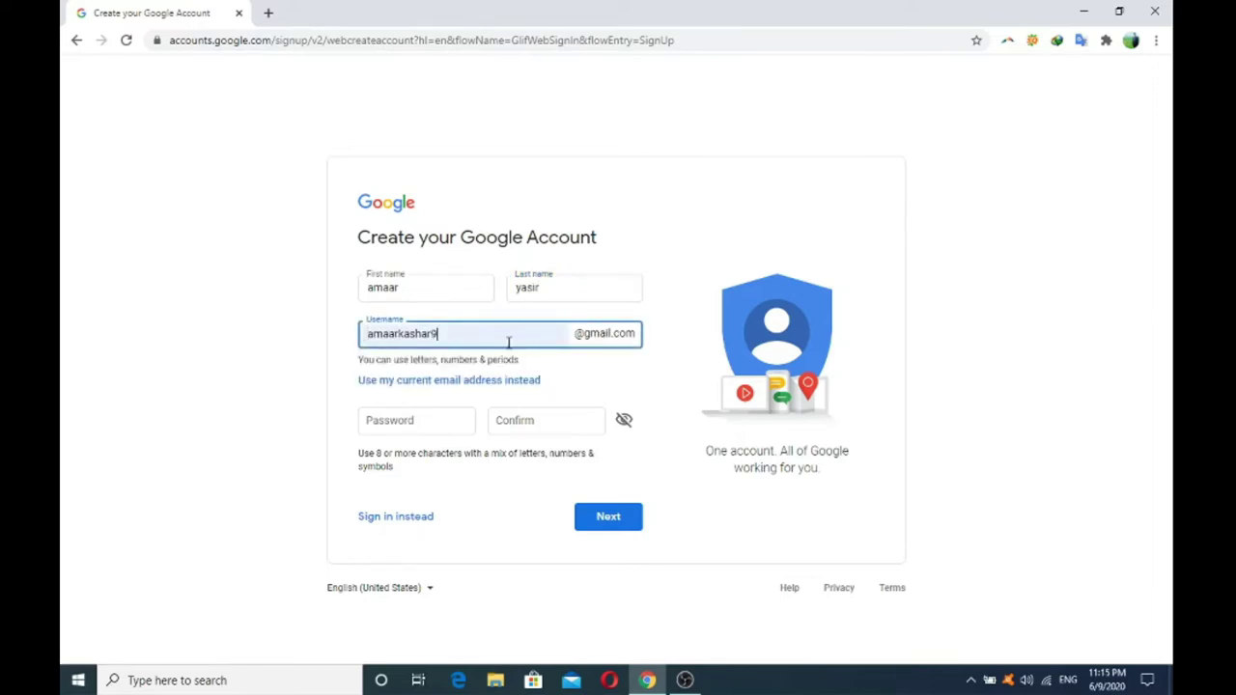
pyautogui.click(407, 430)
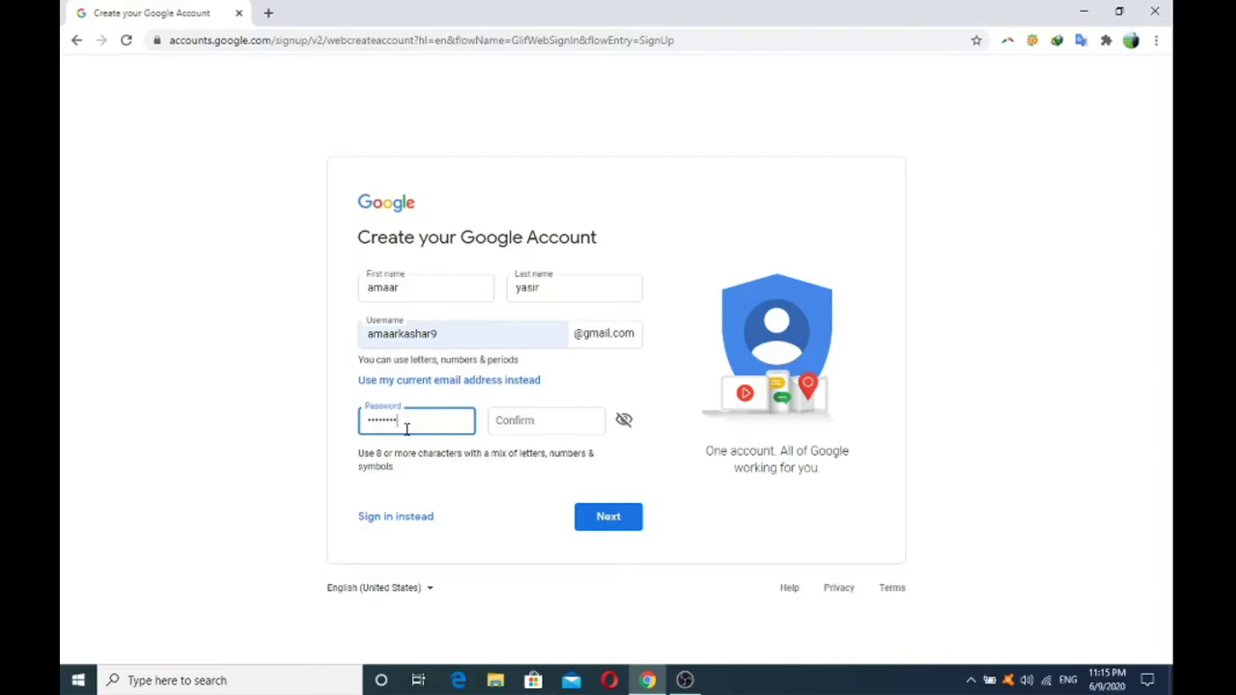
pyautogui.click(557, 429)
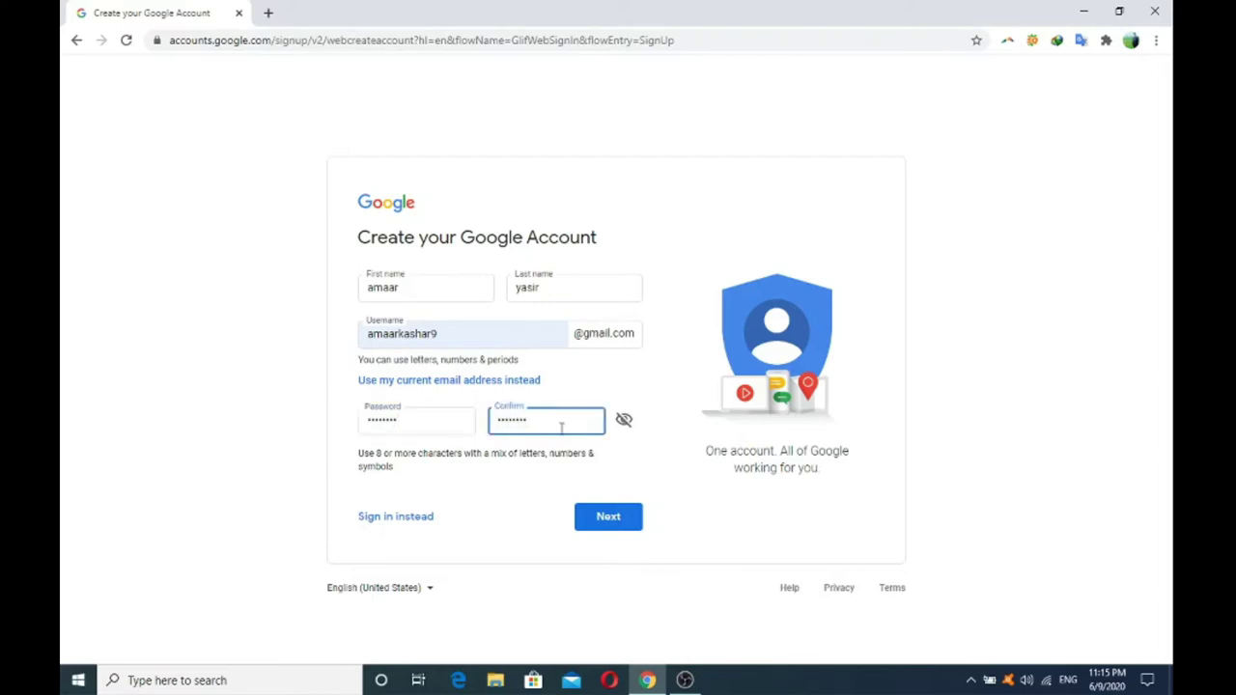
pyautogui.click(585, 520)
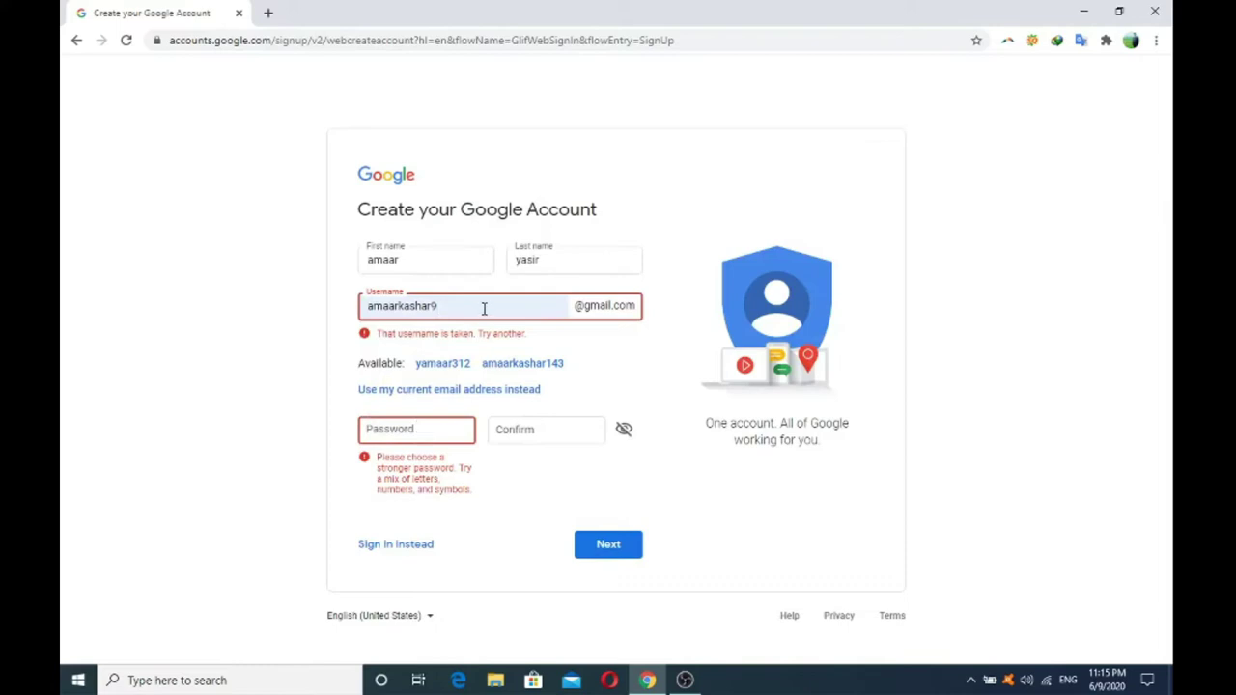
# Replace the taken username, first ending it in '00', then choosing an available suggestion, and resubmit.
pyautogui.press('BackSpace')
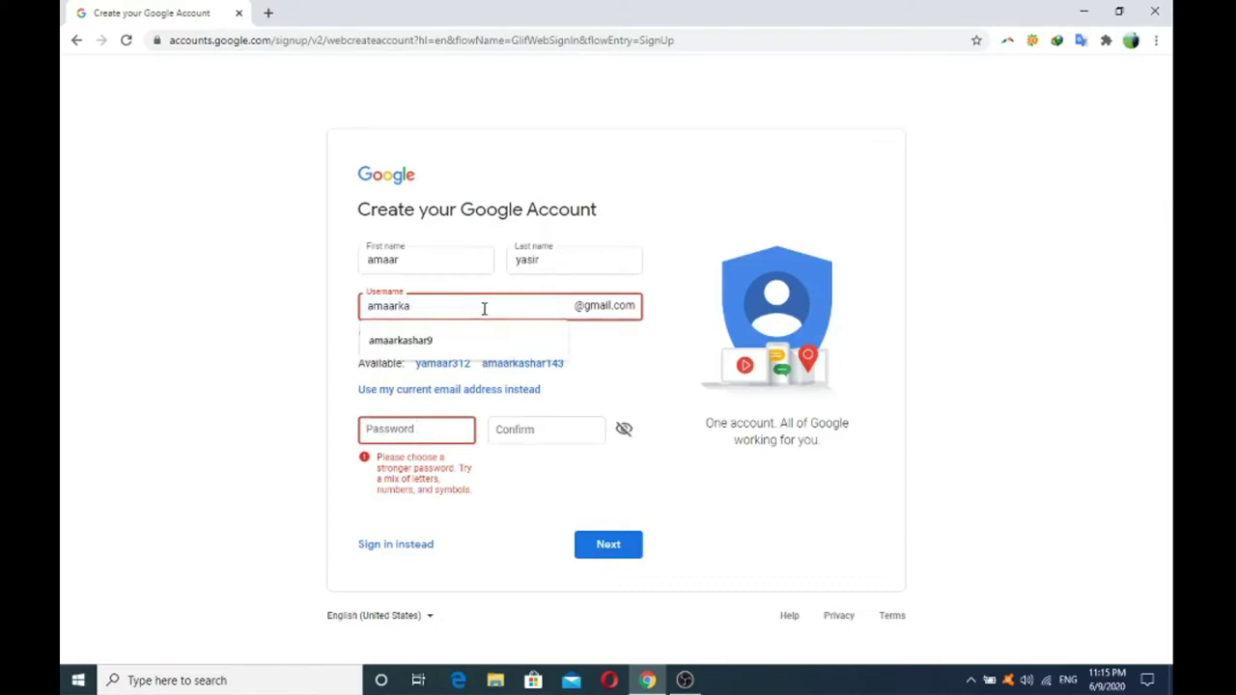
pyautogui.write('00')
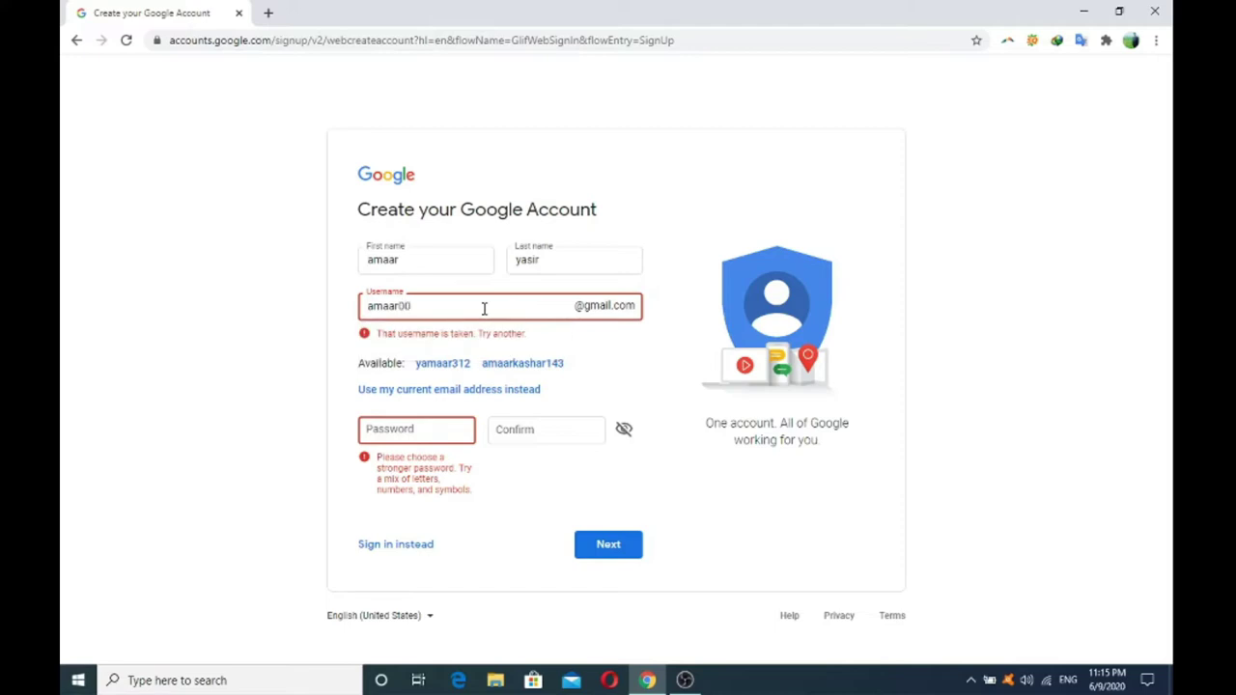
pyautogui.click(459, 439)
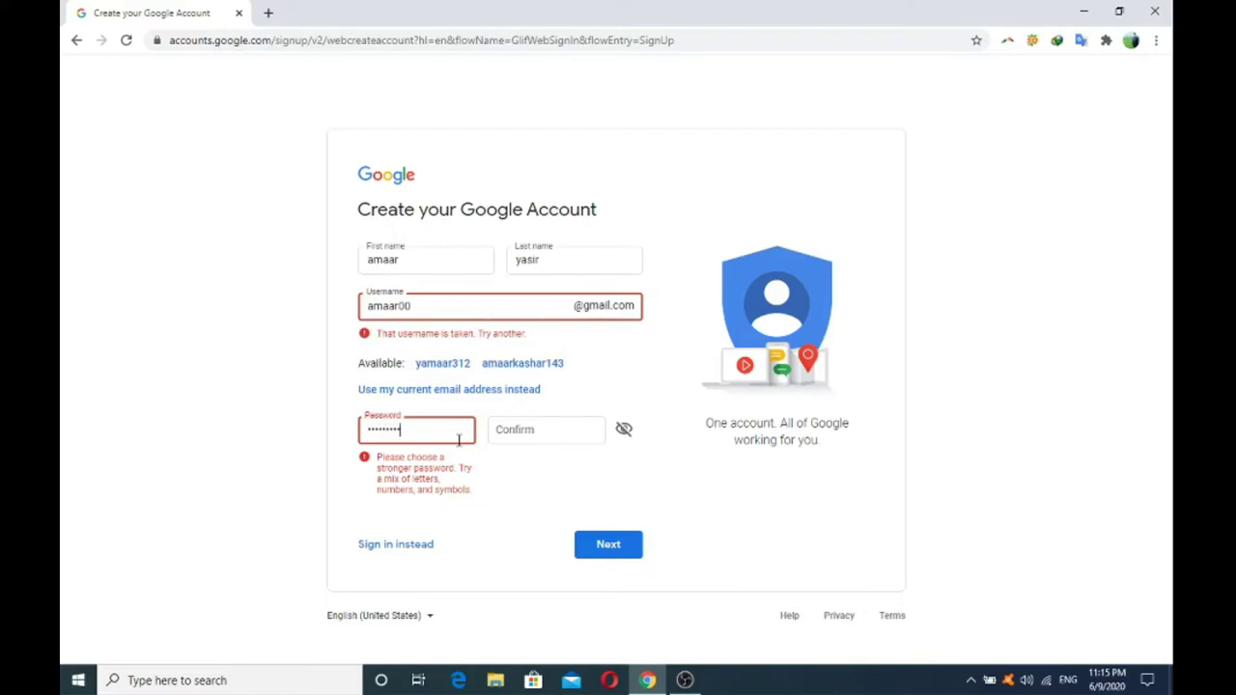
pyautogui.click(521, 431)
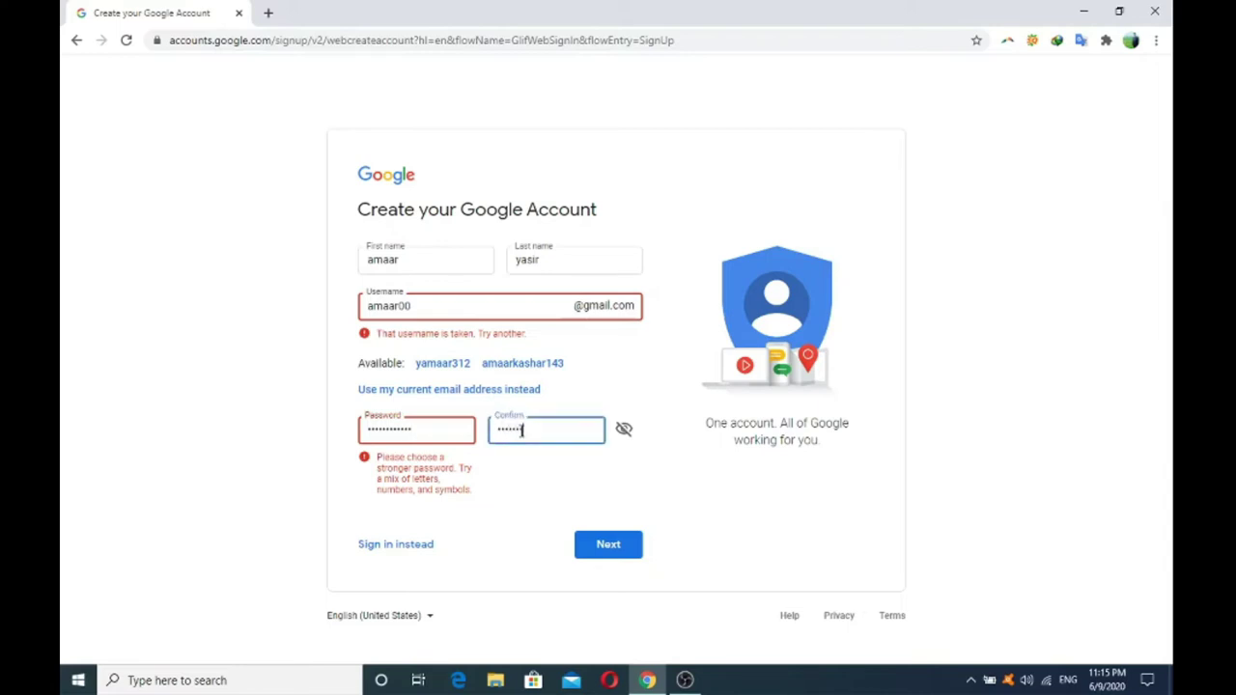
pyautogui.click(602, 544)
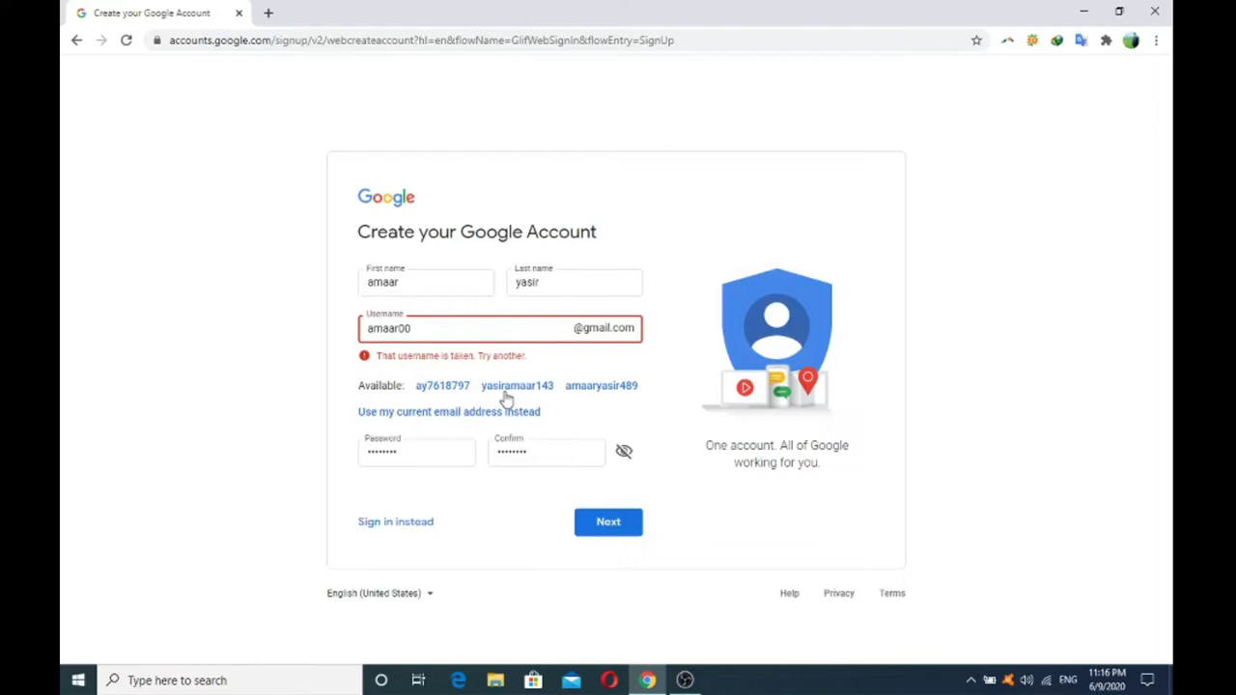
pyautogui.click(599, 391)
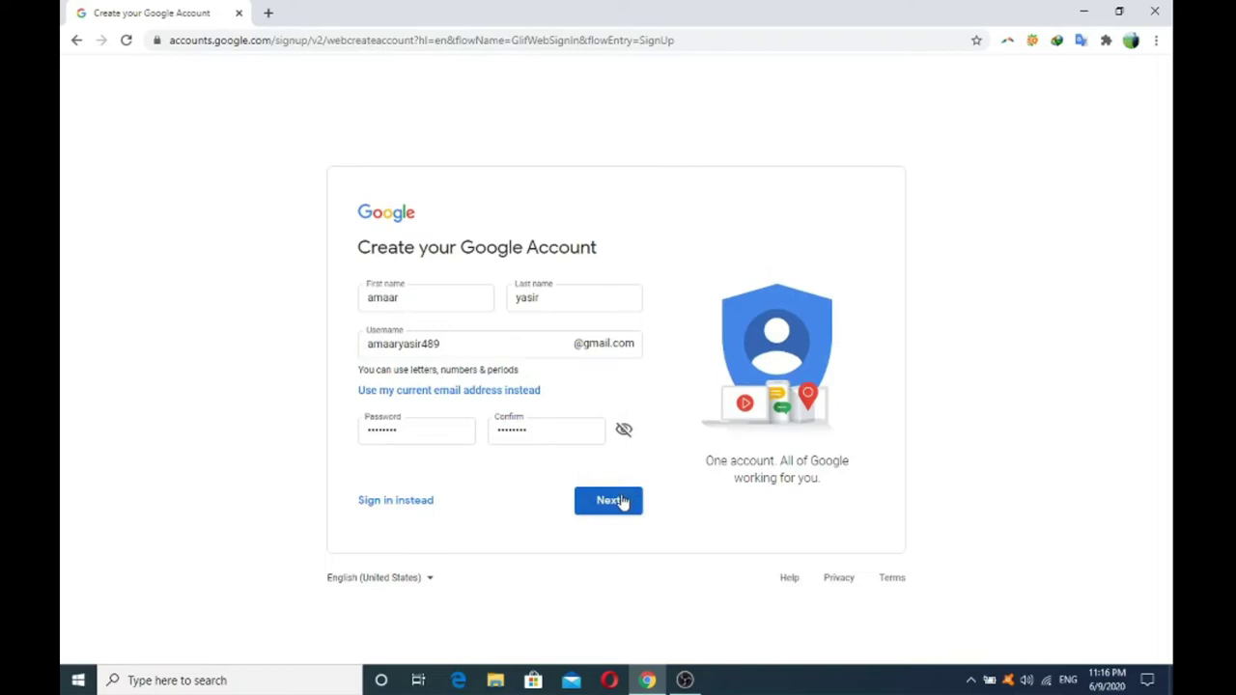
pyautogui.click(608, 500)
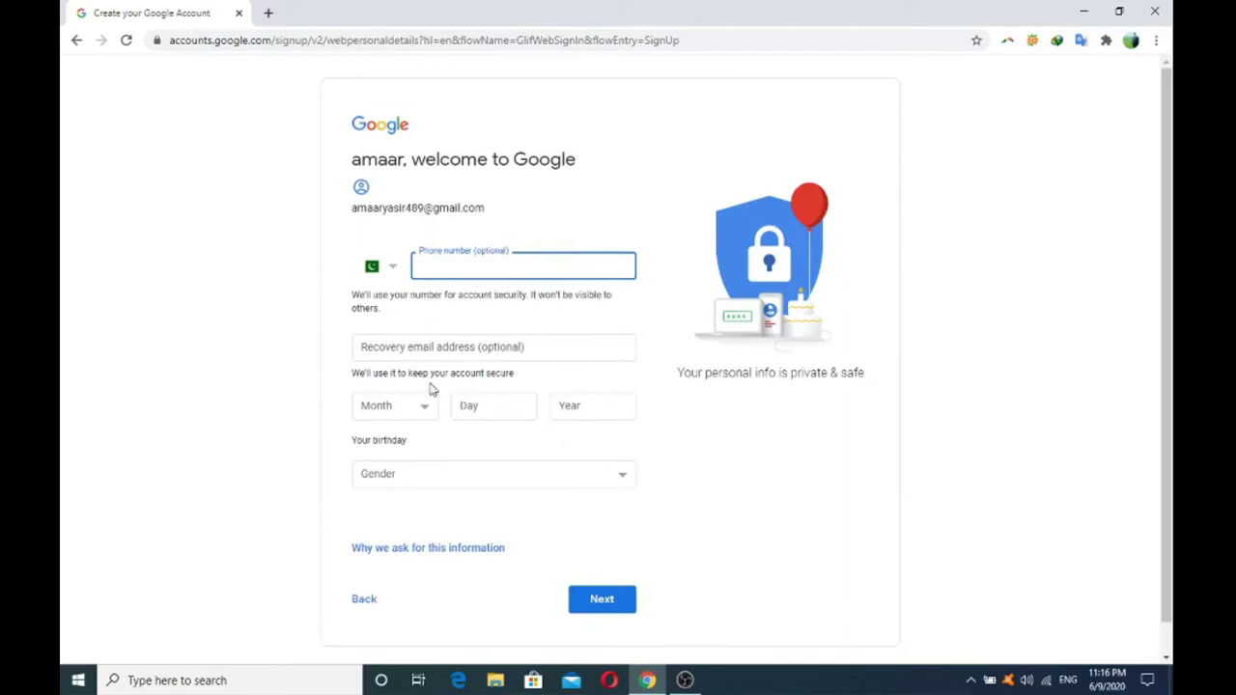
# Skip the phone number and enter the birthday March 15, 1999.
pyautogui.click(446, 349)
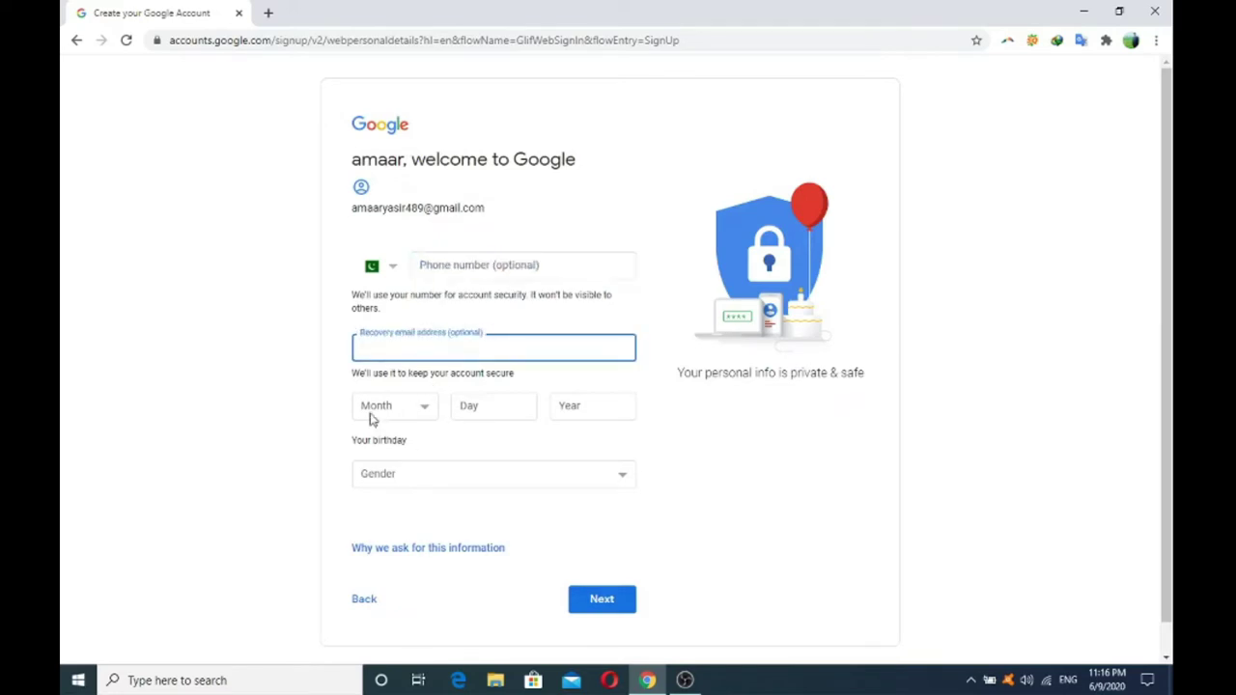
pyautogui.click(422, 409)
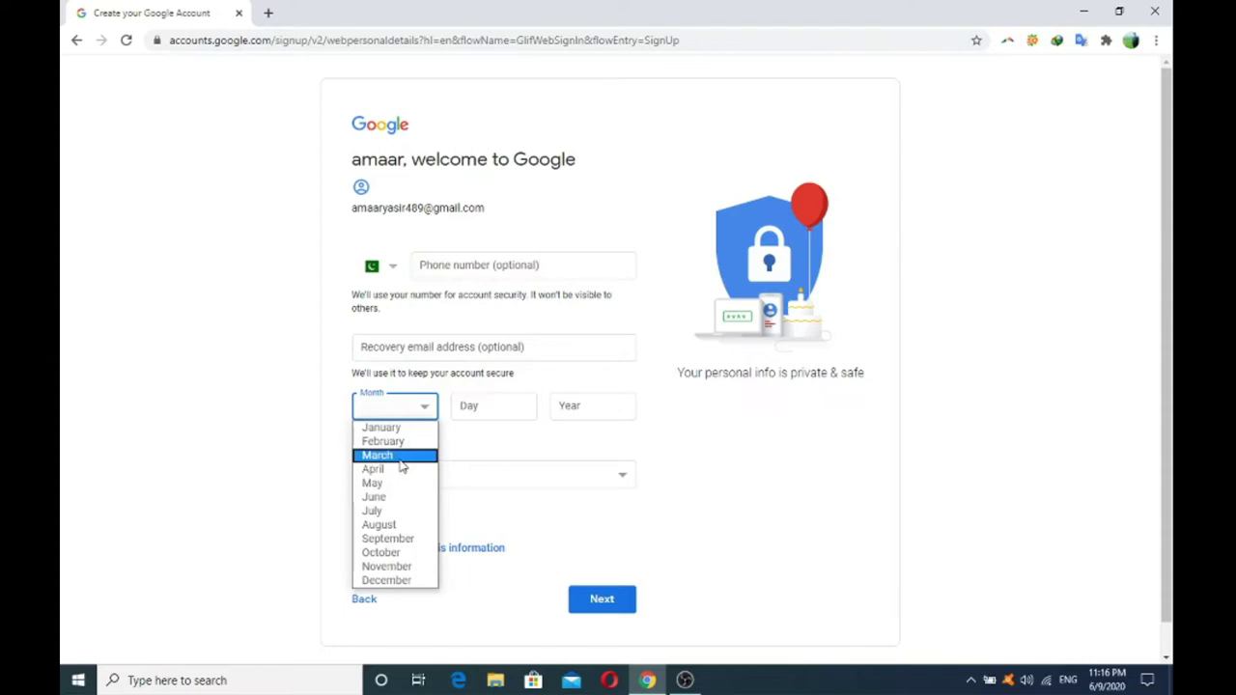
pyautogui.click(377, 455)
pyautogui.click(482, 405)
pyautogui.write('15')
pyautogui.click(582, 402)
pyautogui.write('1999')
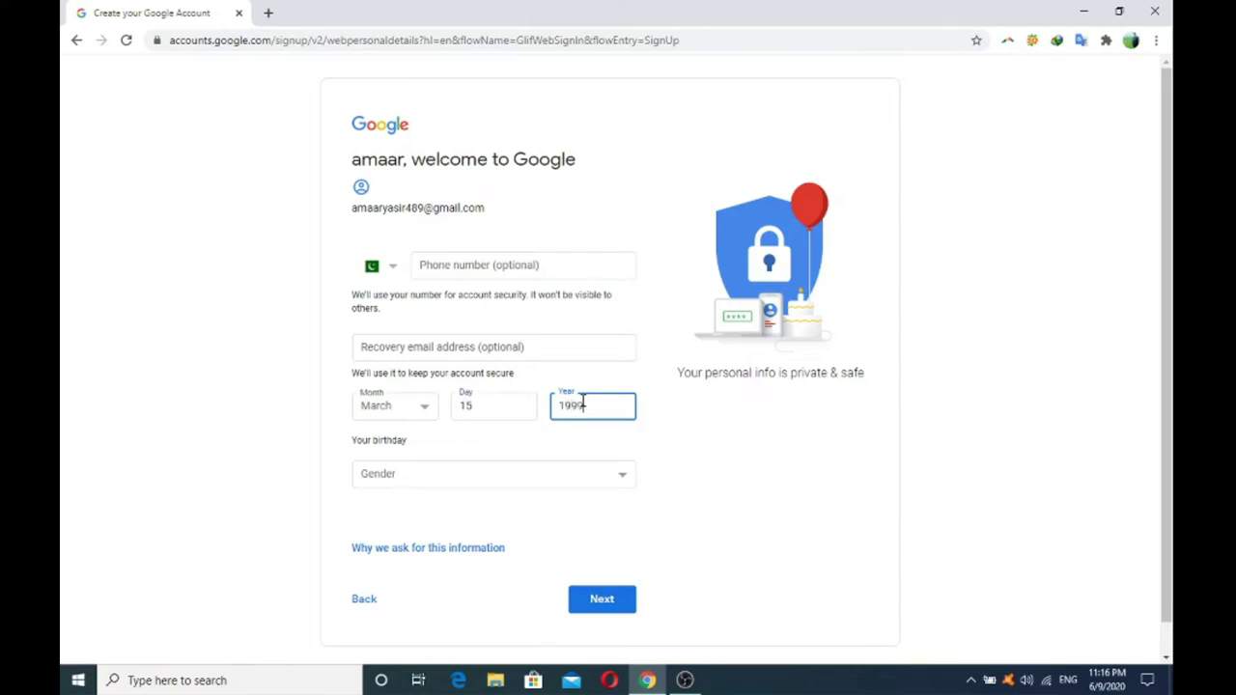
# Set gender to Male, accept the privacy terms, and open YouTube in a new tab.
pyautogui.click(556, 474)
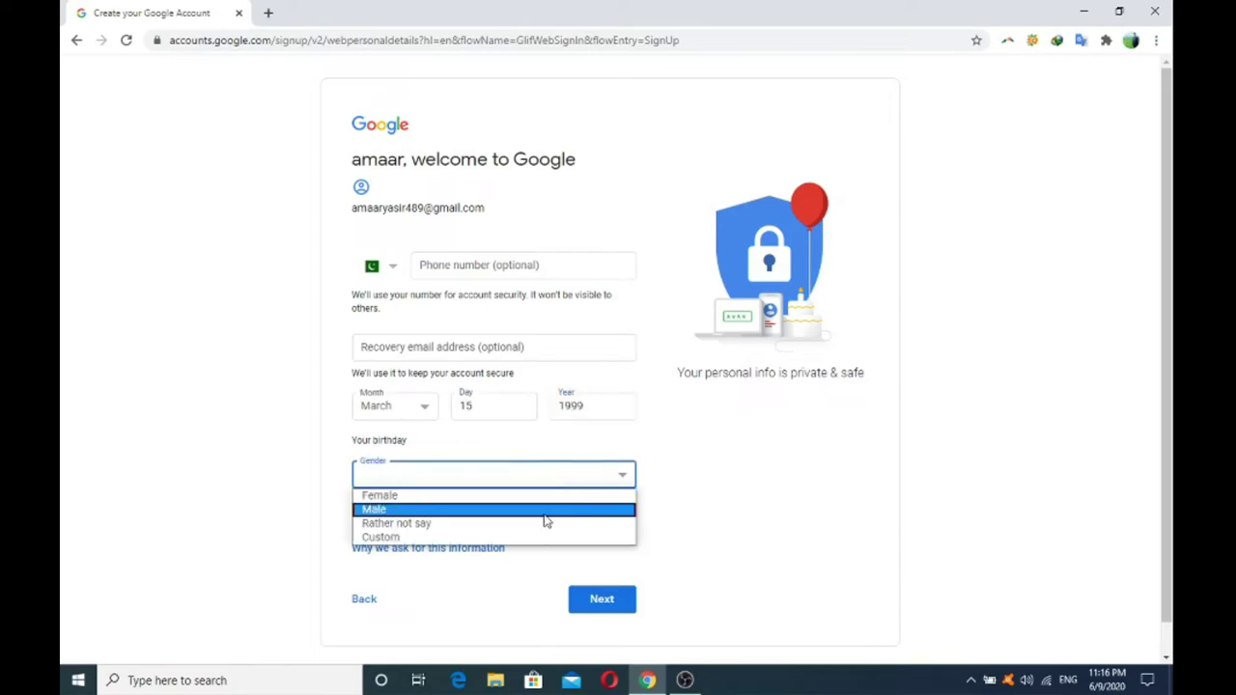
pyautogui.click(545, 514)
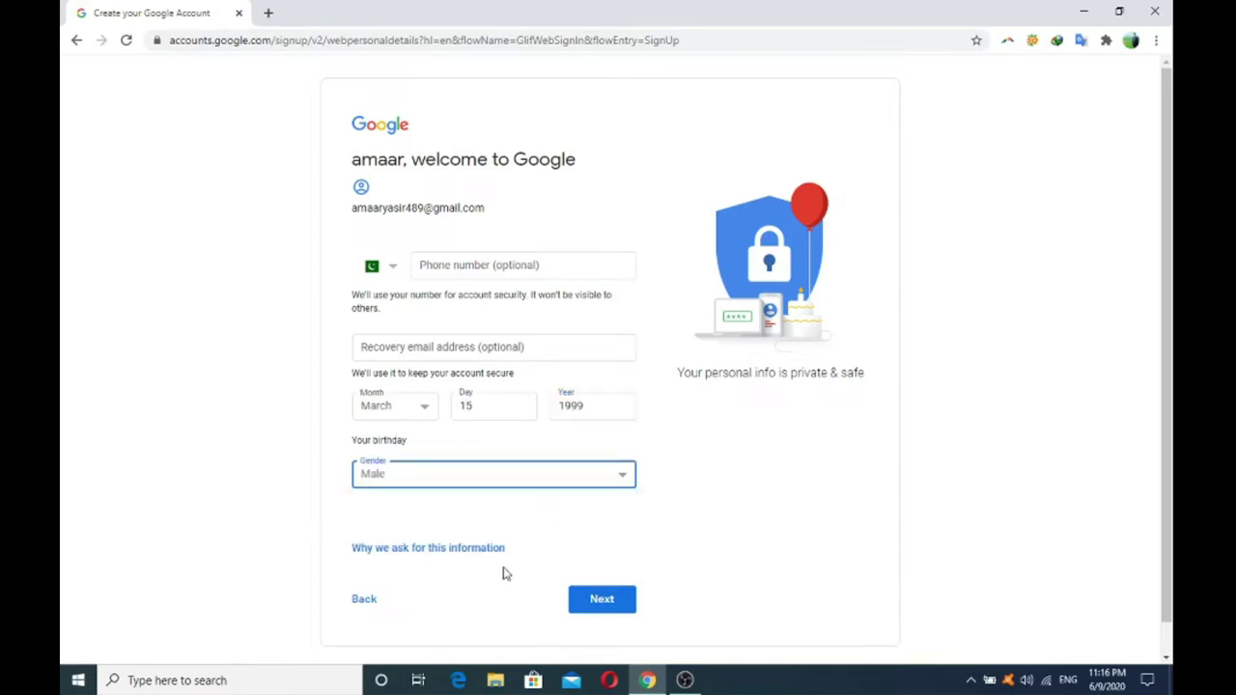
pyautogui.click(604, 608)
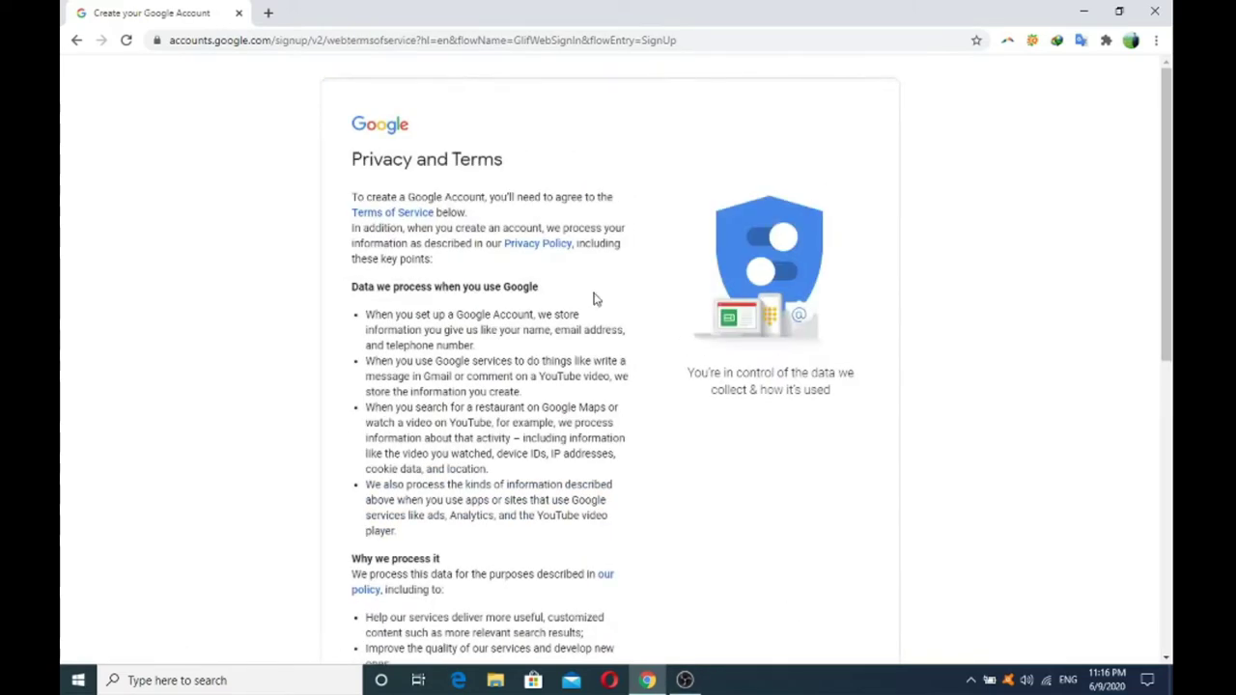
pyautogui.moveTo(1171, 269); pyautogui.dragTo(1171, 464)
pyautogui.click(602, 585)
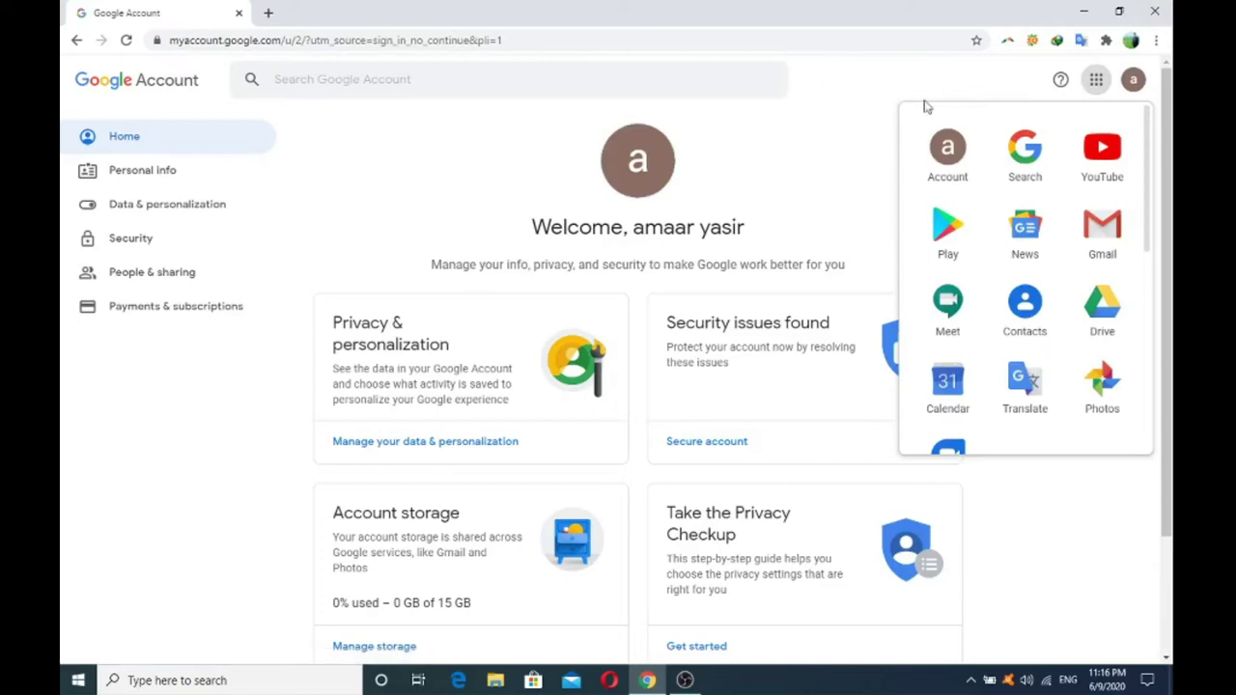
pyautogui.click(1103, 157)
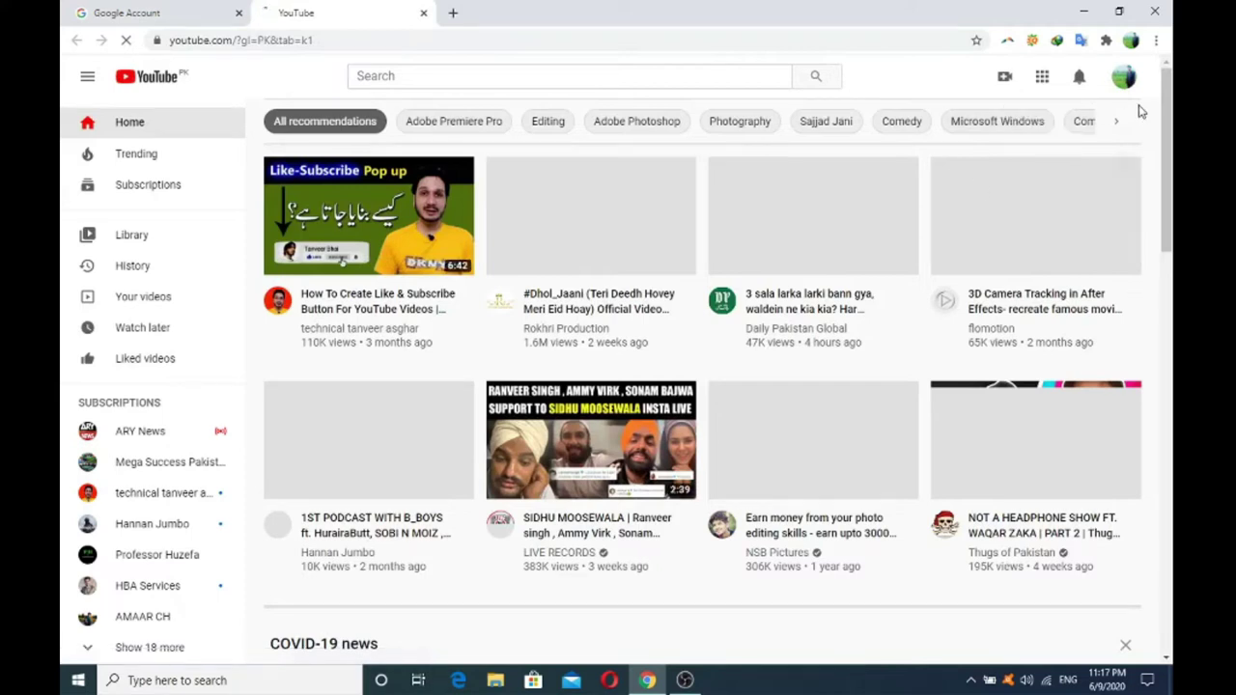
# Sign in to YouTube with the new account and close the Google Account tab.
pyautogui.click(1132, 85)
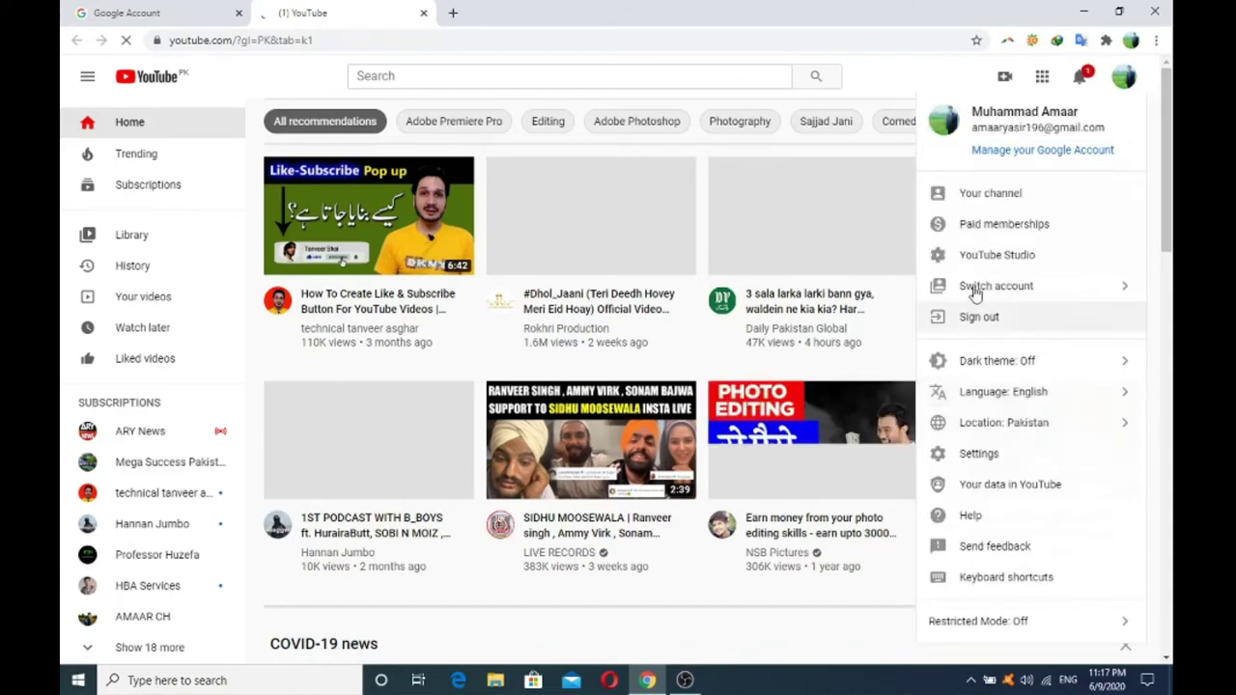
pyautogui.click(1039, 288)
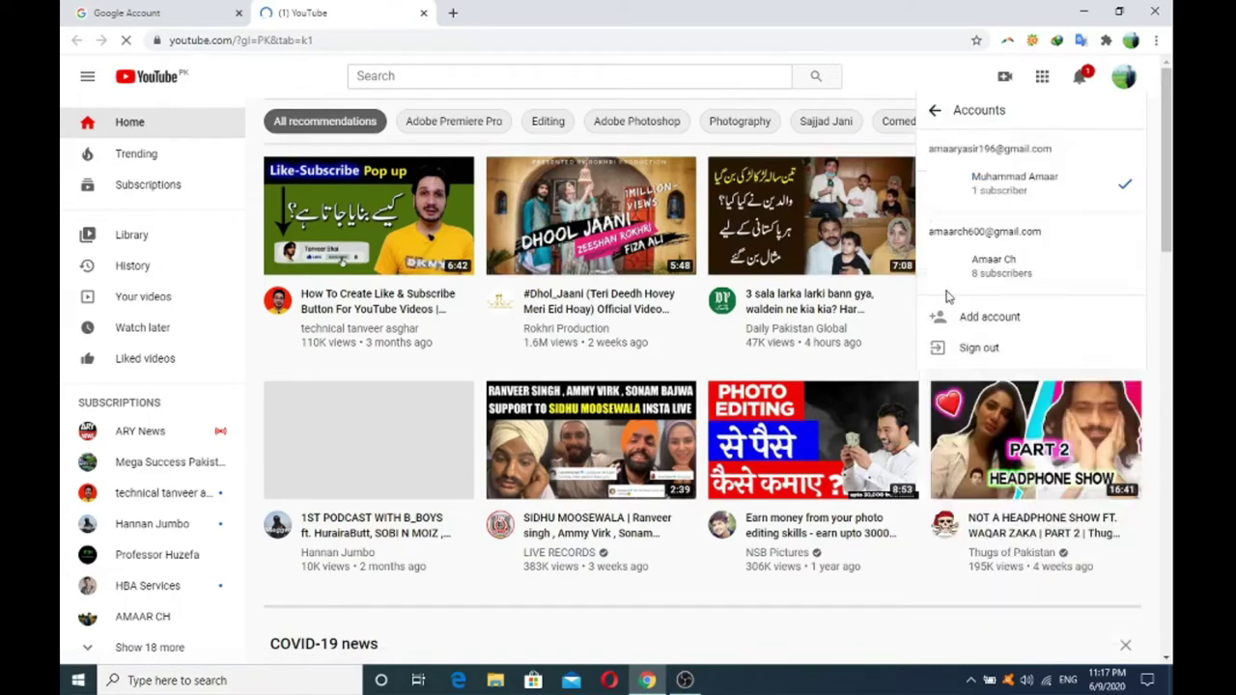
pyautogui.click(1033, 320)
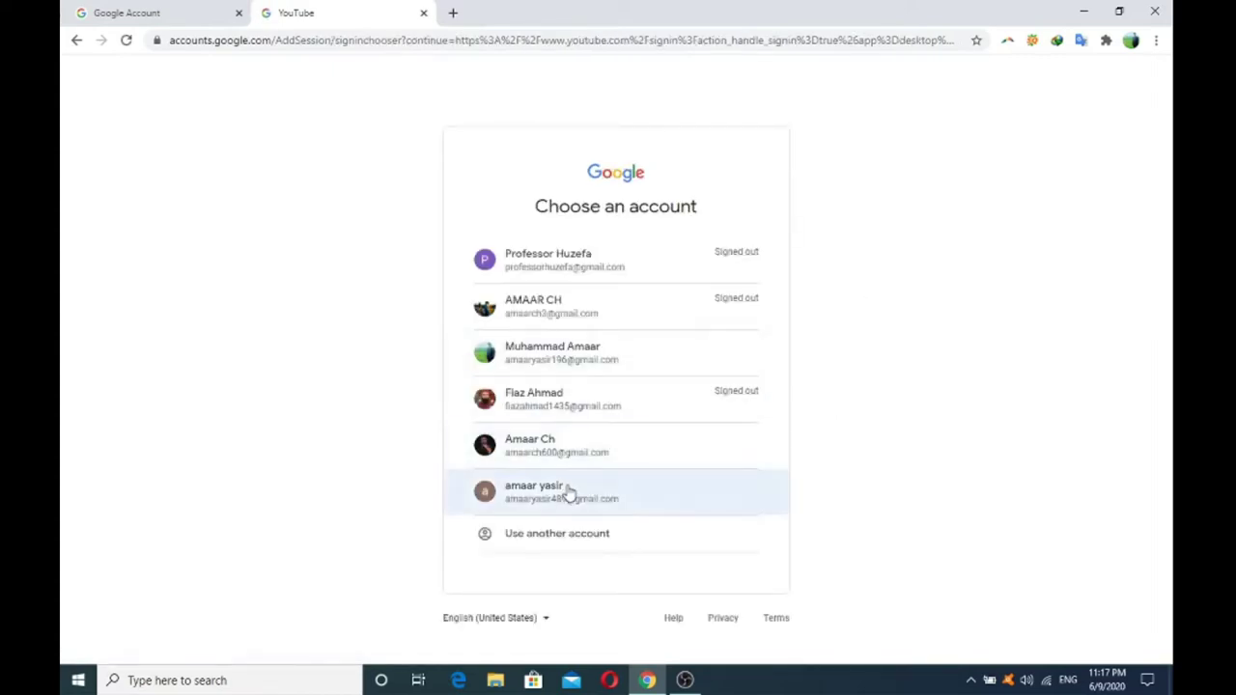
pyautogui.click(567, 493)
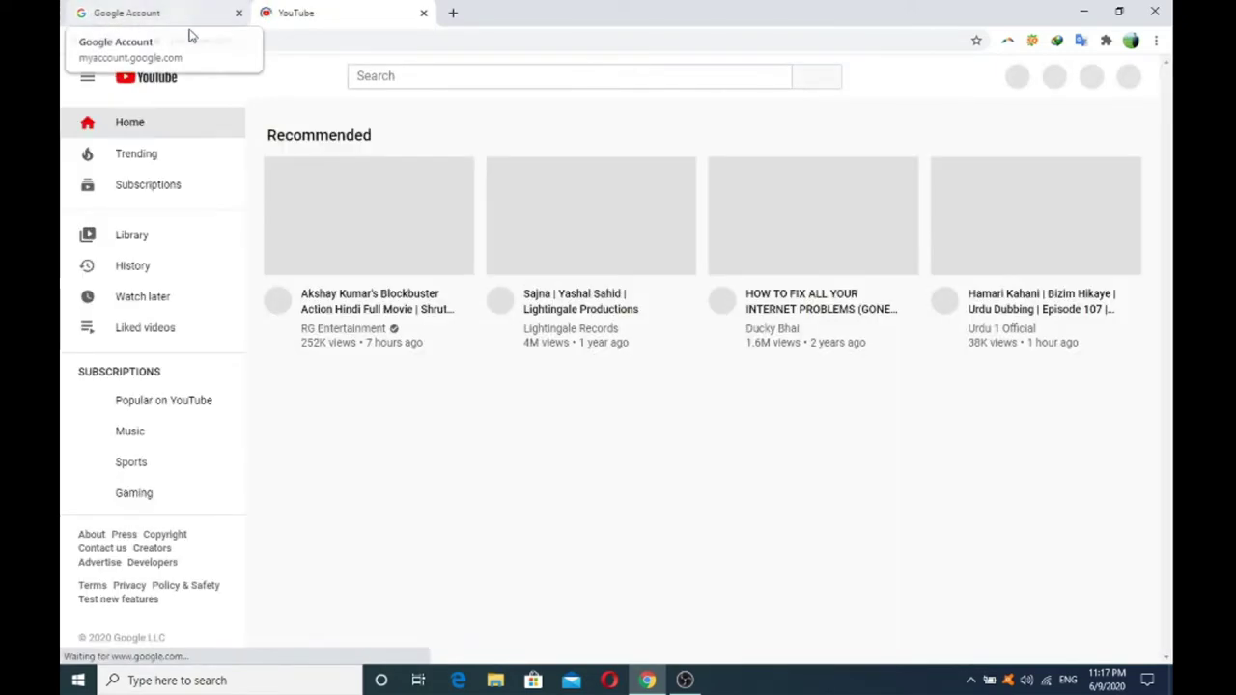
pyautogui.click(238, 13)
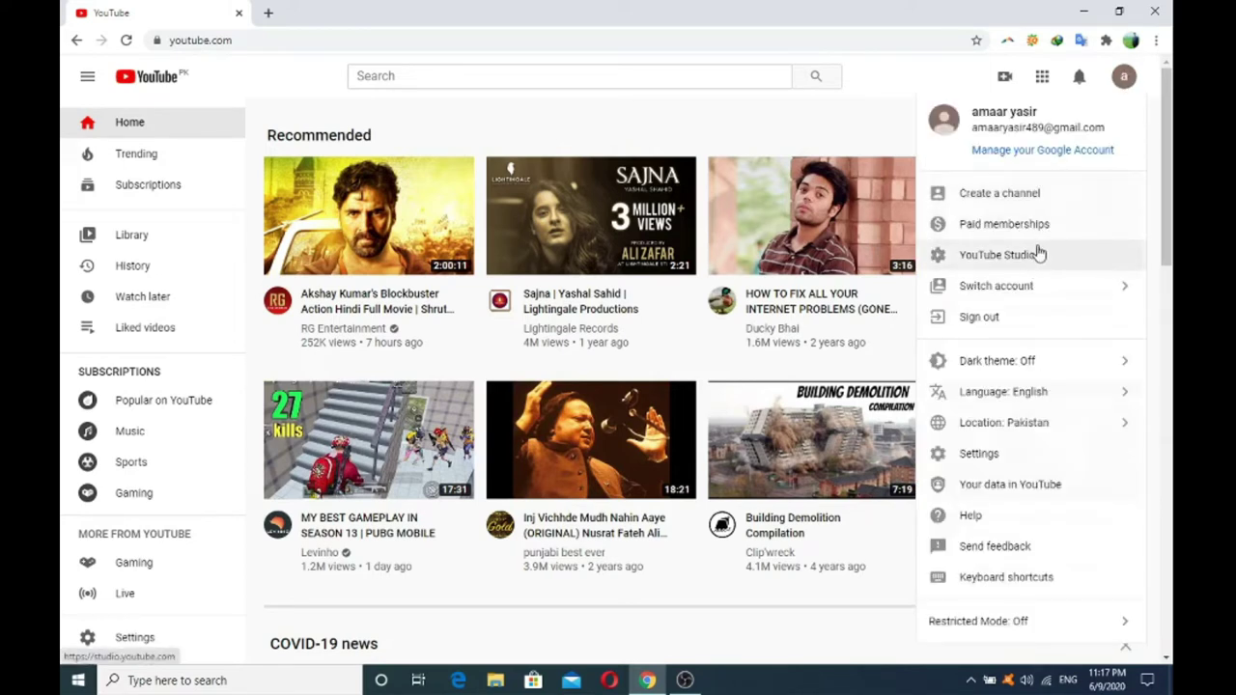
# Start Create a channel, then choose the 'Use a custom name' option.
pyautogui.click(996, 198)
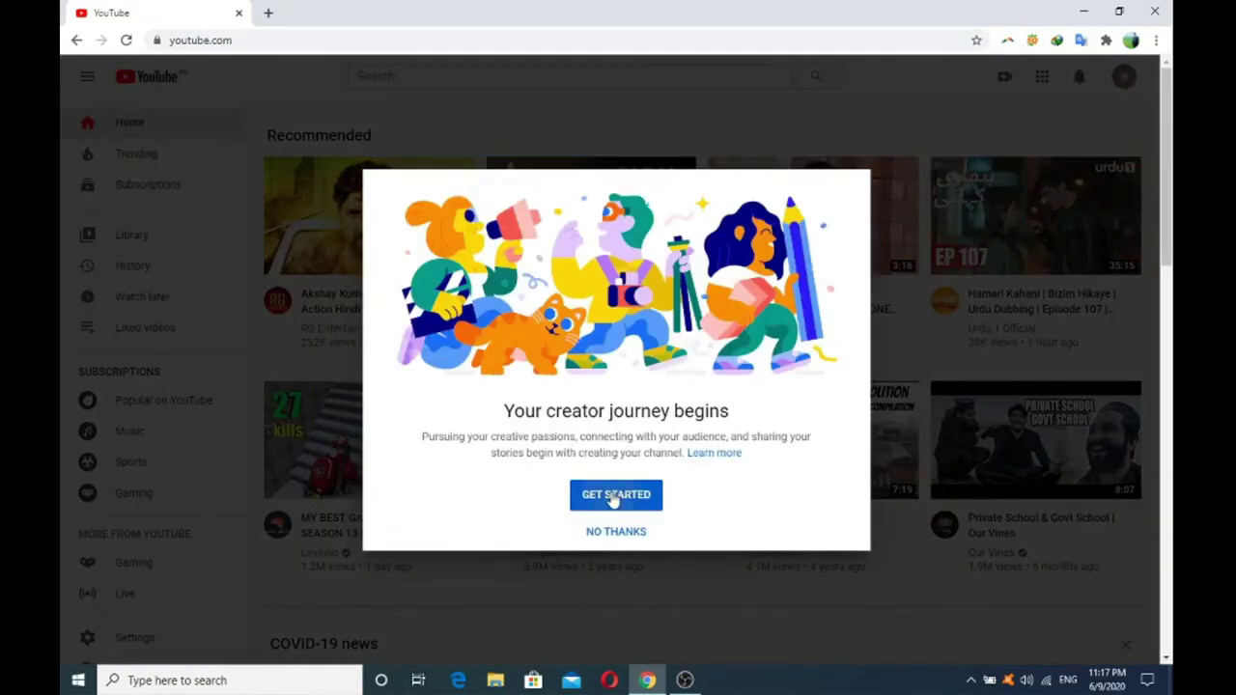
pyautogui.click(613, 495)
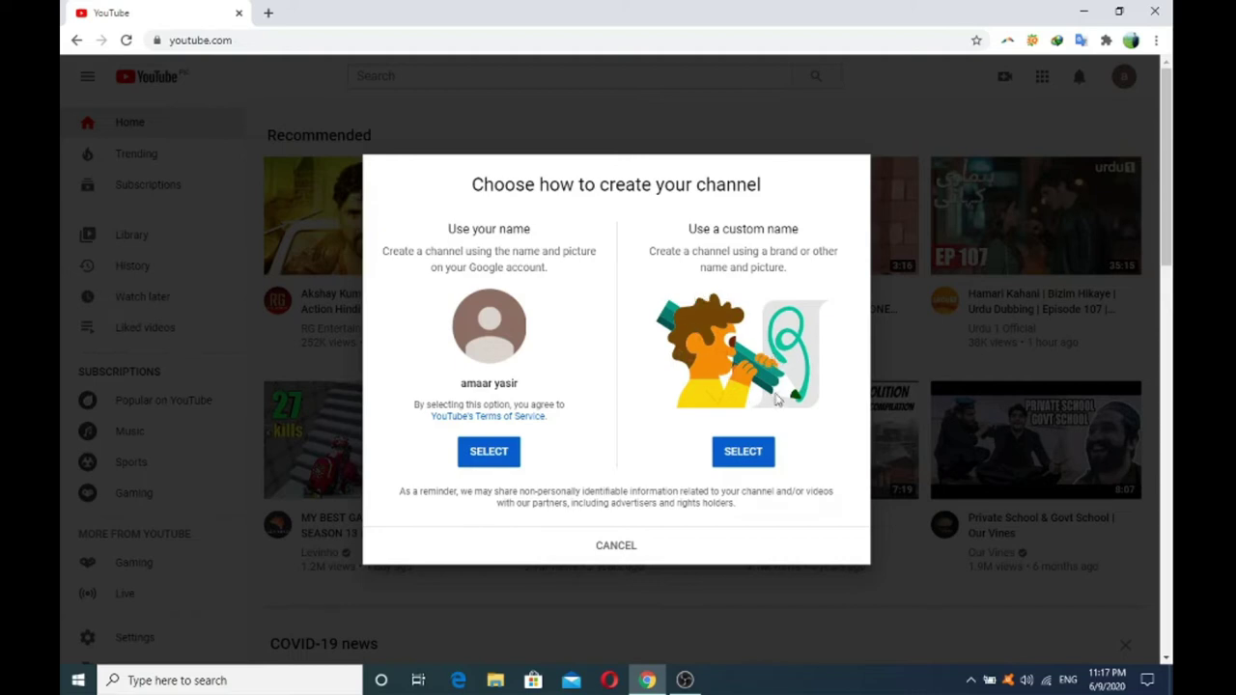
pyautogui.click(741, 451)
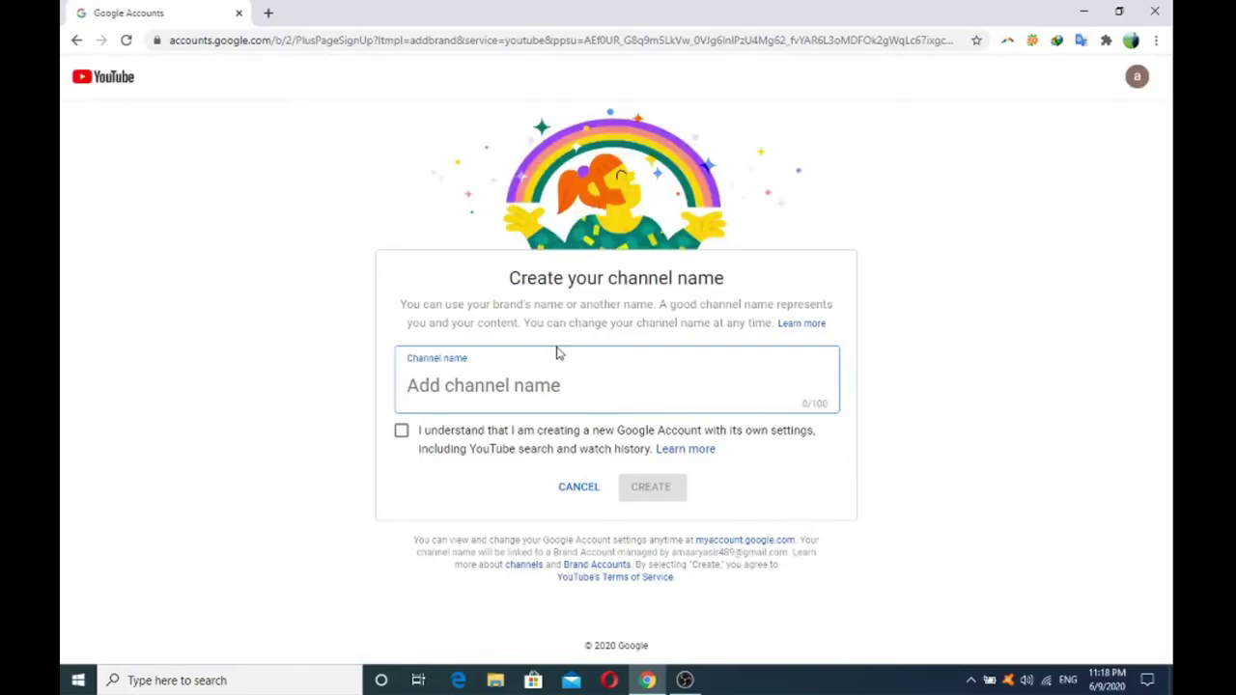
# Name the channel 'Amaar ch music', tick 'I understand' and create it.
pyautogui.write('Amaa')
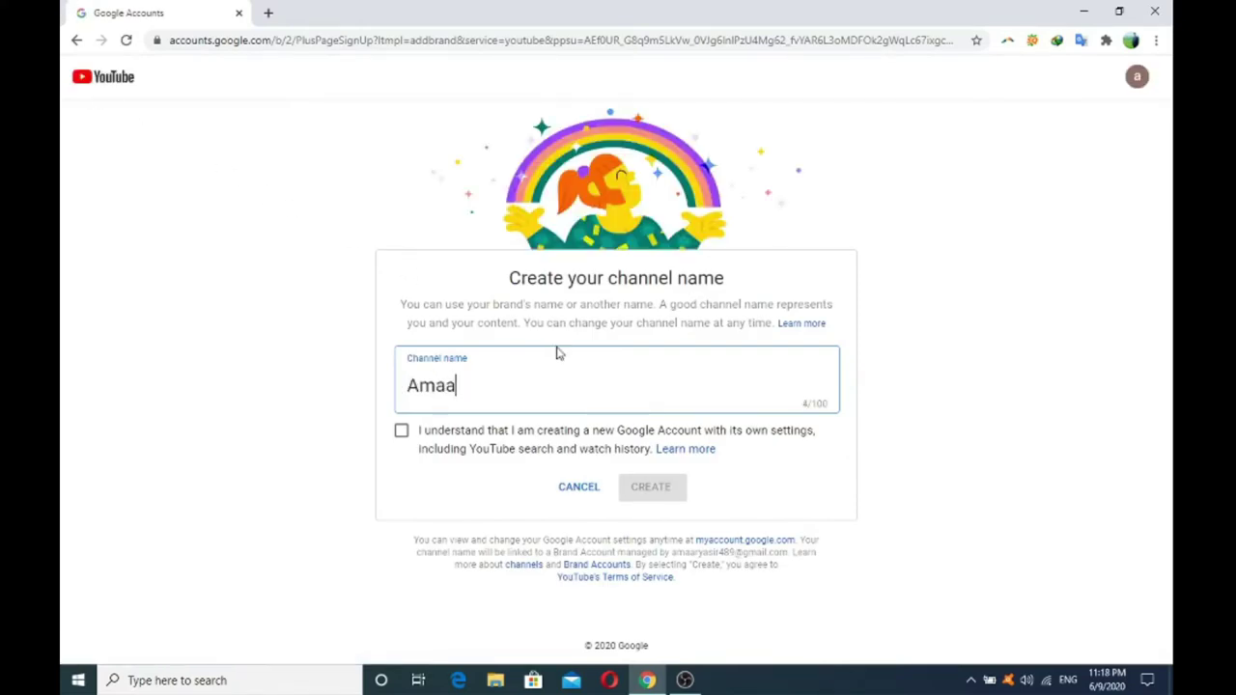
pyautogui.write('r ch music')
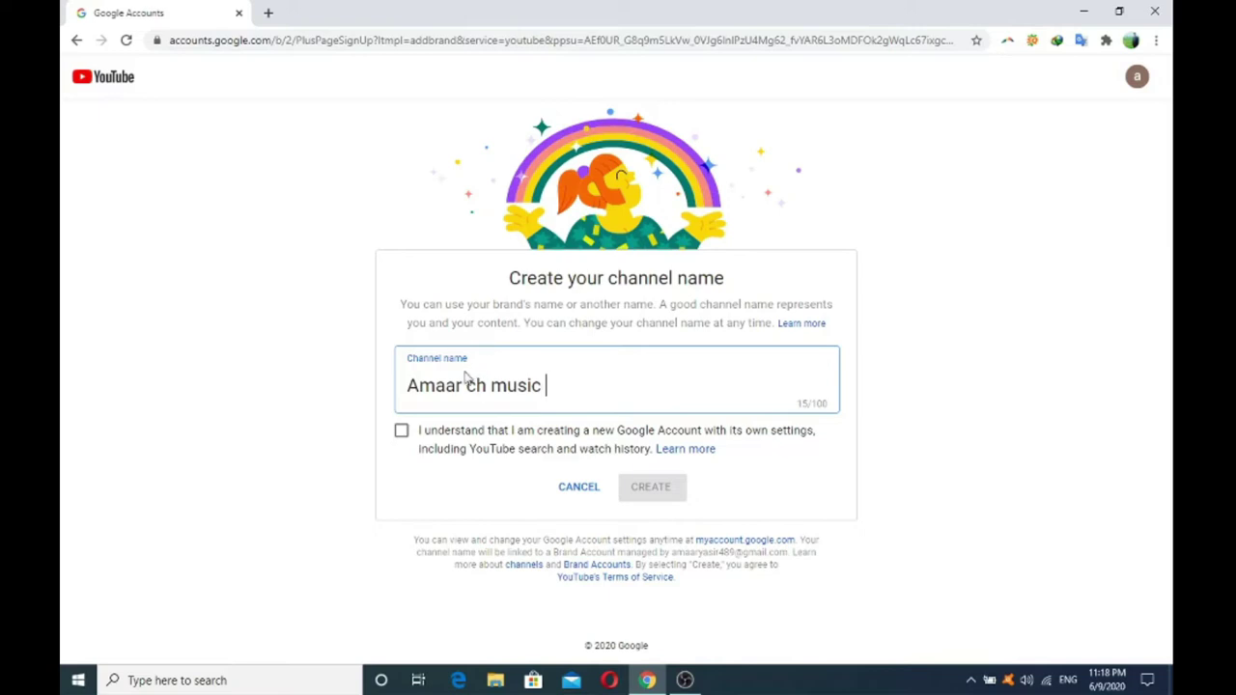
pyautogui.click(401, 432)
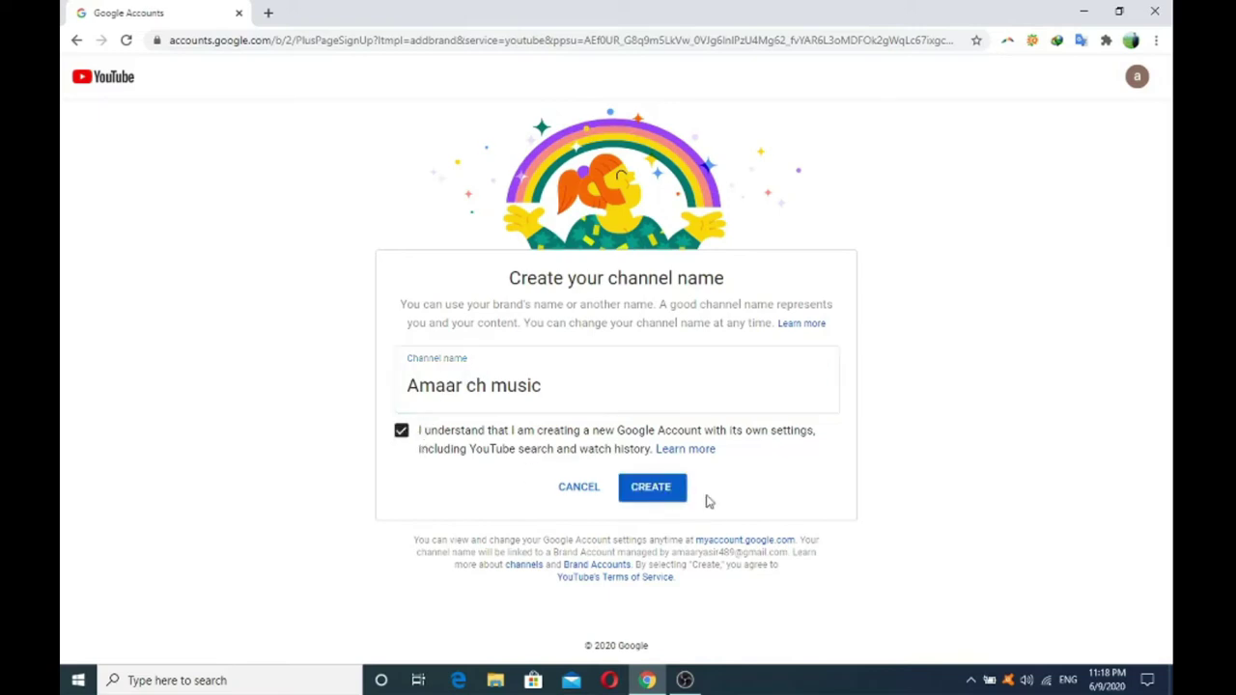
pyautogui.click(669, 491)
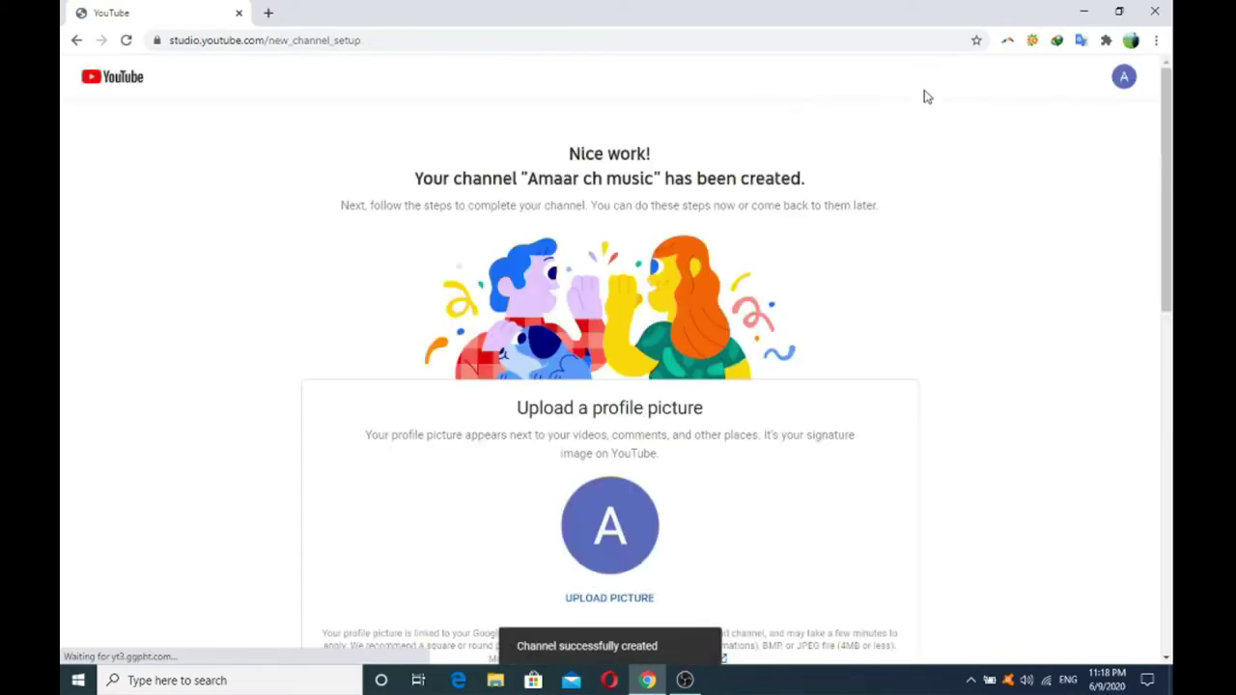
# Open a spare blank tab and copy the channel setup page's address.
pyautogui.moveTo(1174, 188); pyautogui.dragTo(1173, 537)
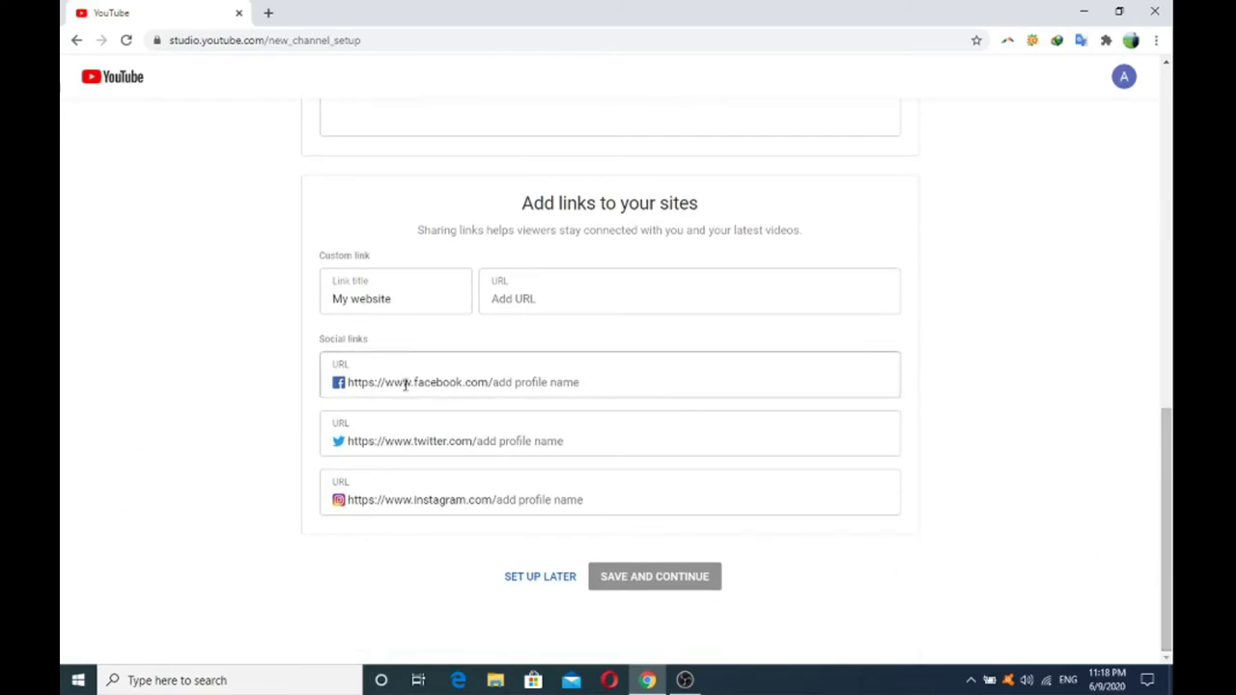
pyautogui.click(541, 382)
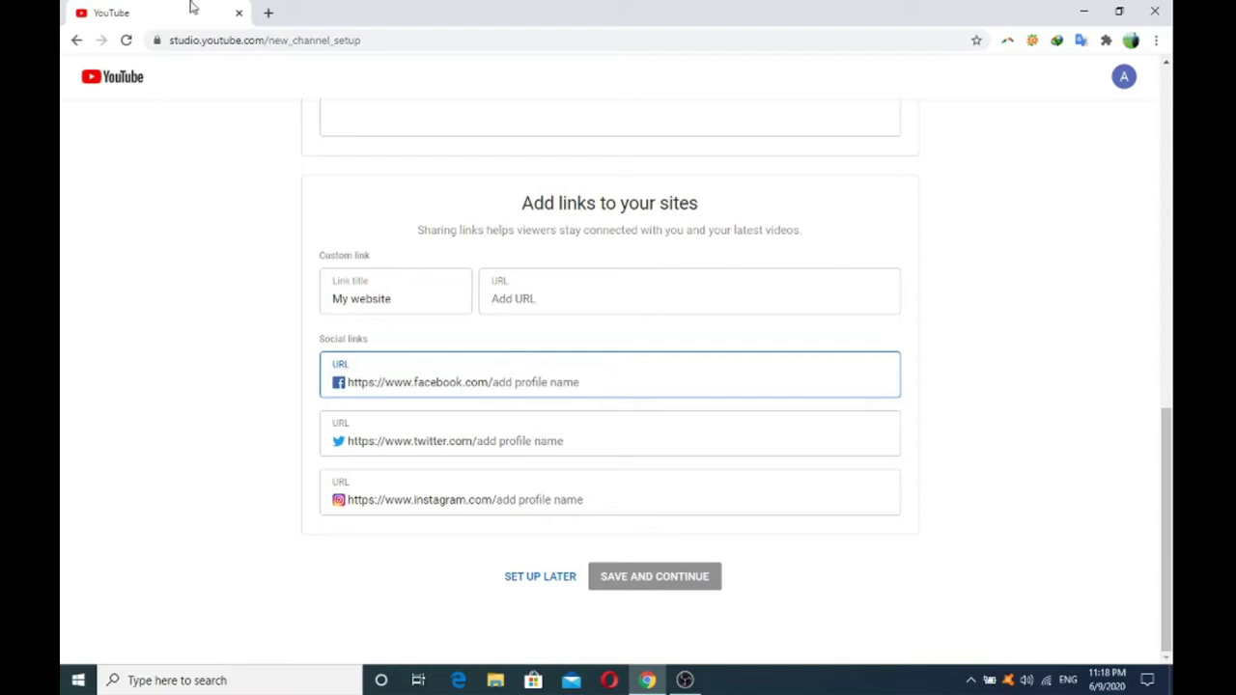
pyautogui.click(268, 13)
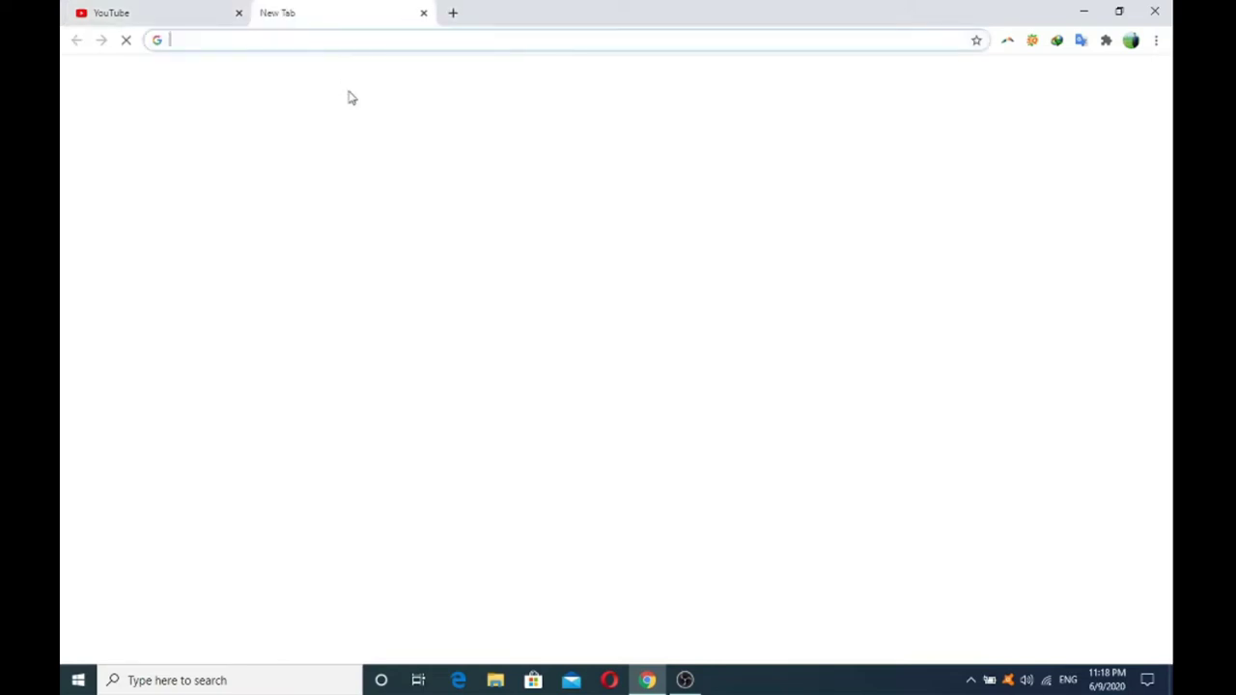
pyautogui.click(229, 7)
pyautogui.moveTo(414, 45); pyautogui.dragTo(135, 40)
pyautogui.hotkey('ctrl', 'c')
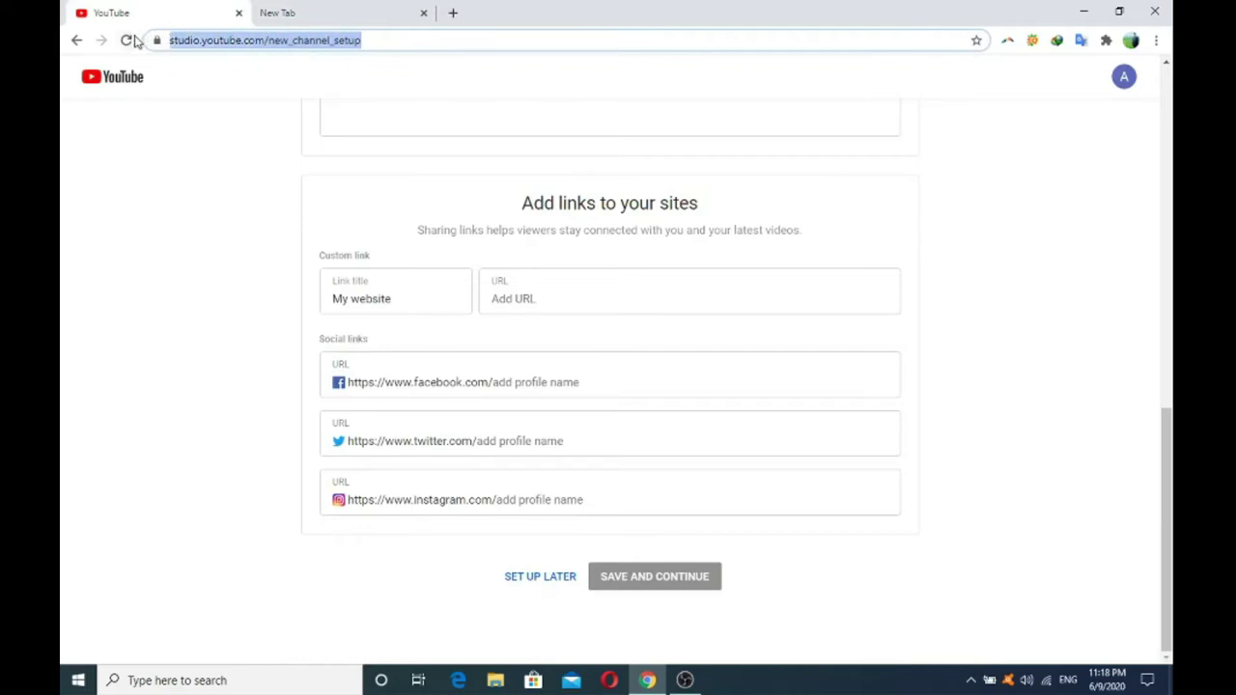
# Paste that address as the Facebook link, delete it when rejected, and skip setup.
pyautogui.click(525, 383)
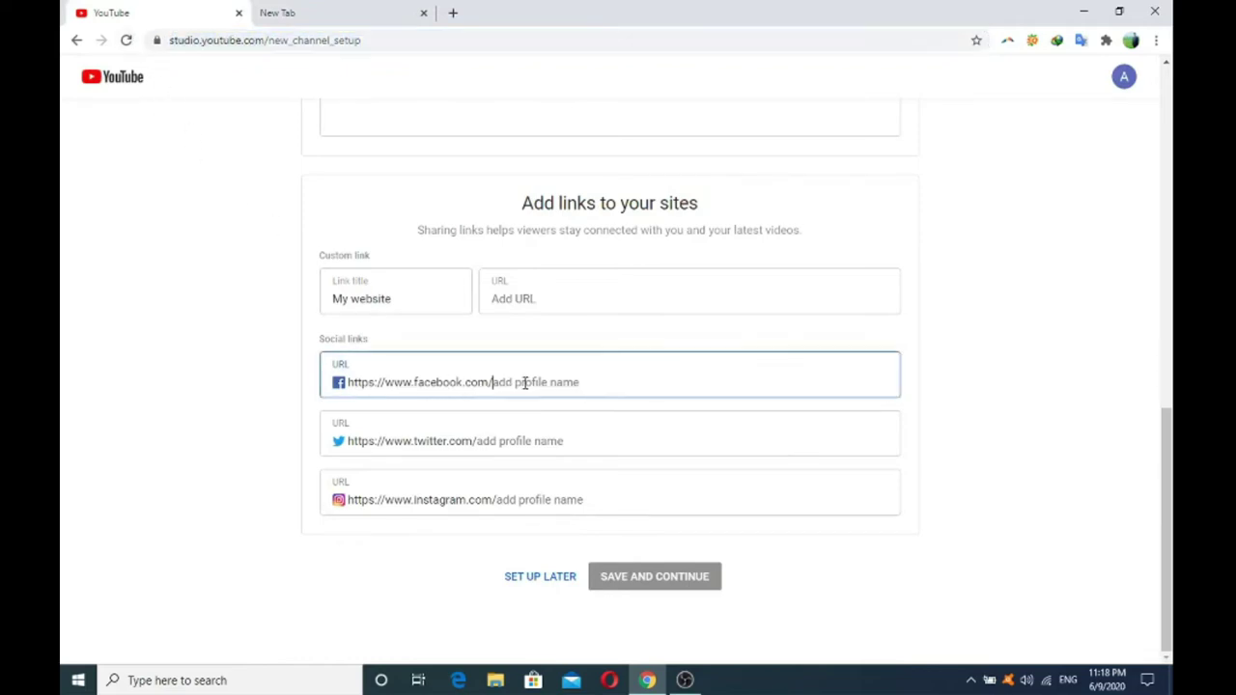
pyautogui.hotkey('ctrl', 'v')
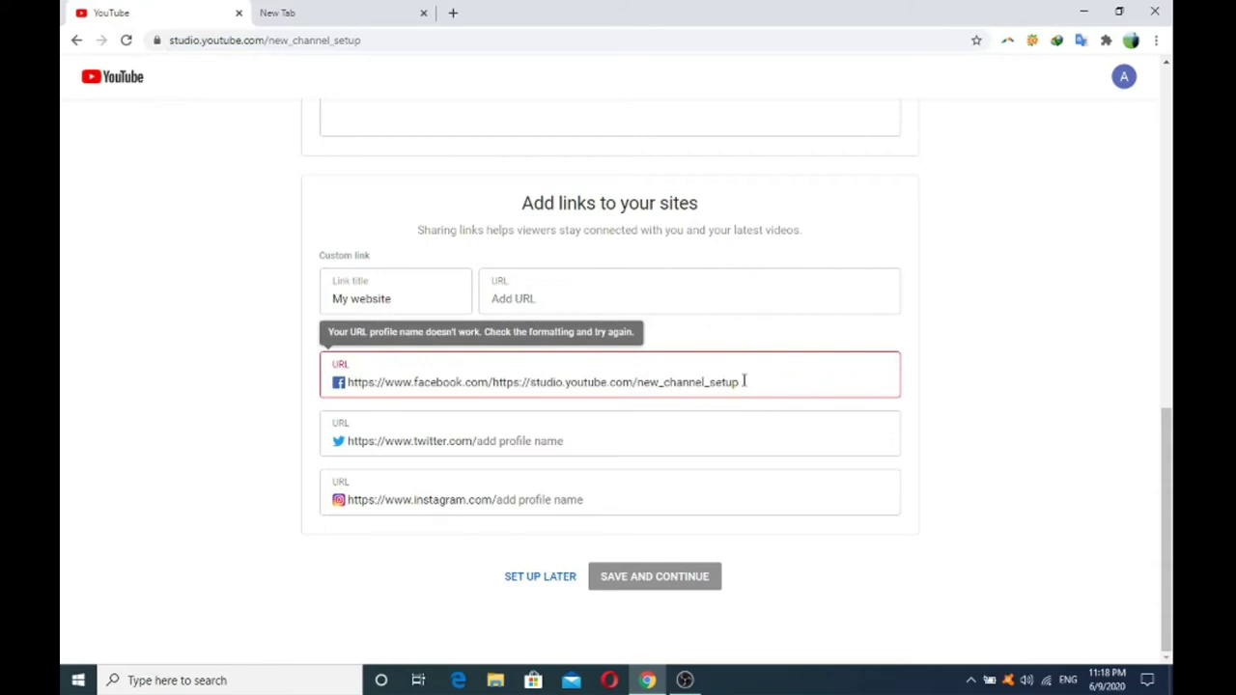
pyautogui.moveTo(743, 382); pyautogui.dragTo(270, 381)
pyautogui.press('BackSpace')
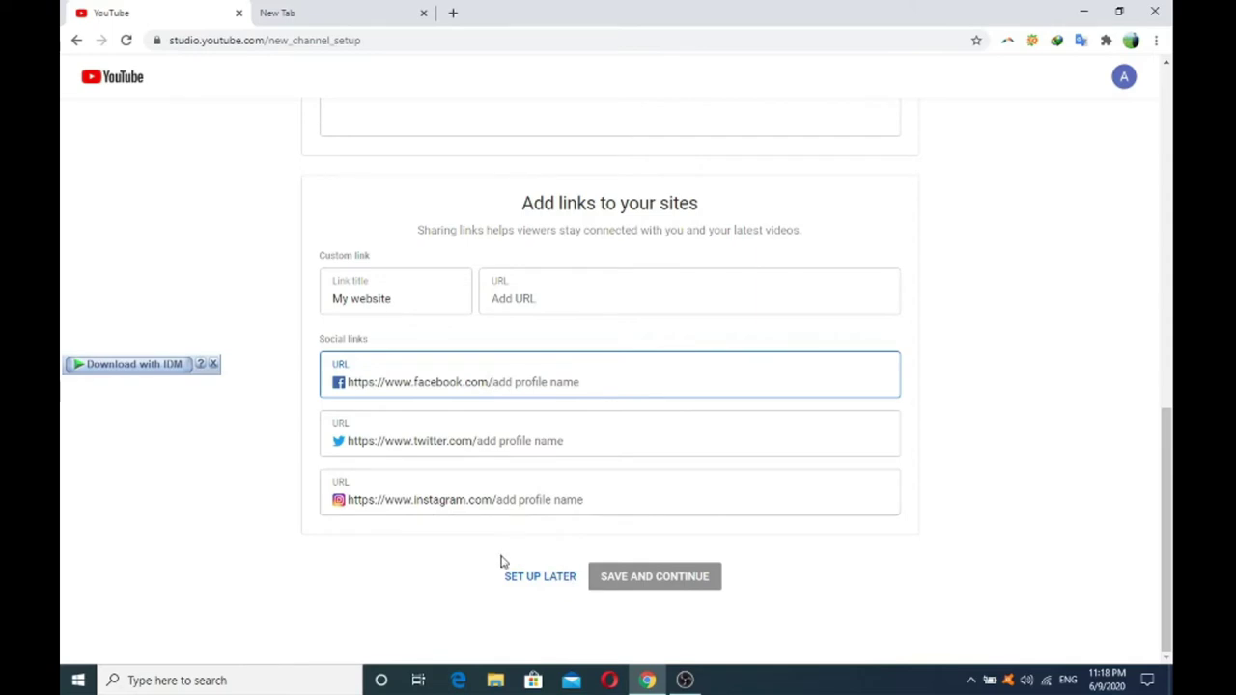
pyautogui.click(532, 582)
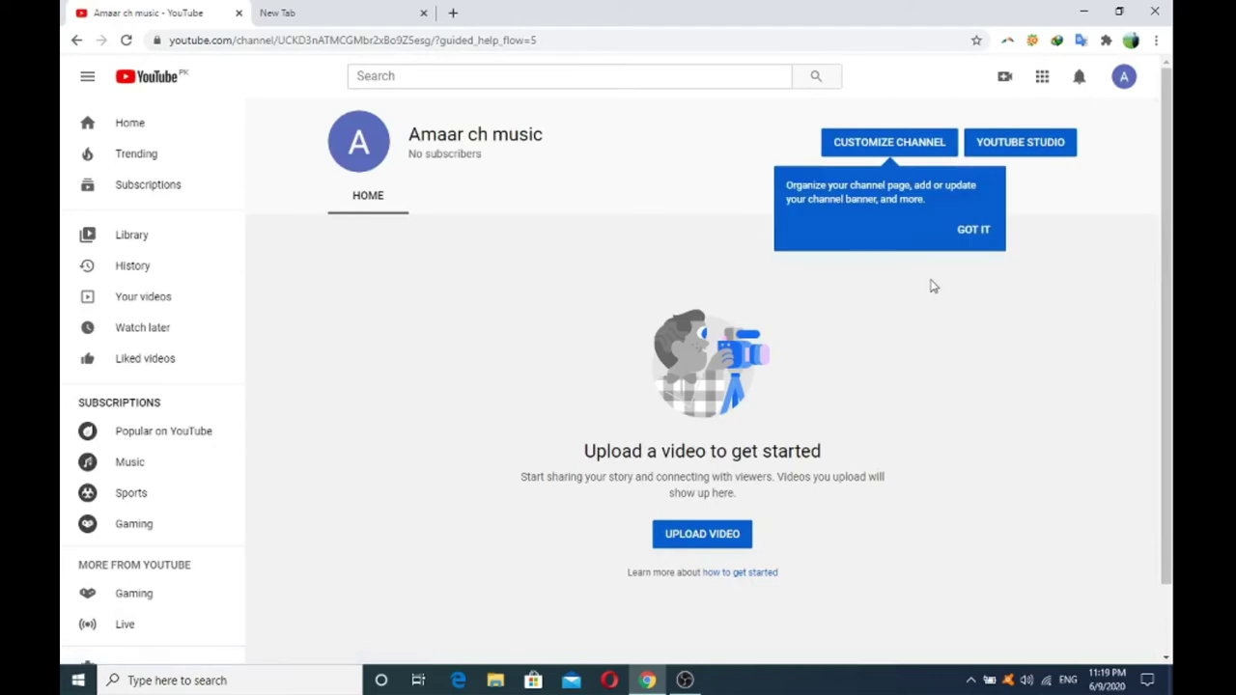
# Dismiss the Customize Channel tip with GOT IT.
pyautogui.click(973, 232)
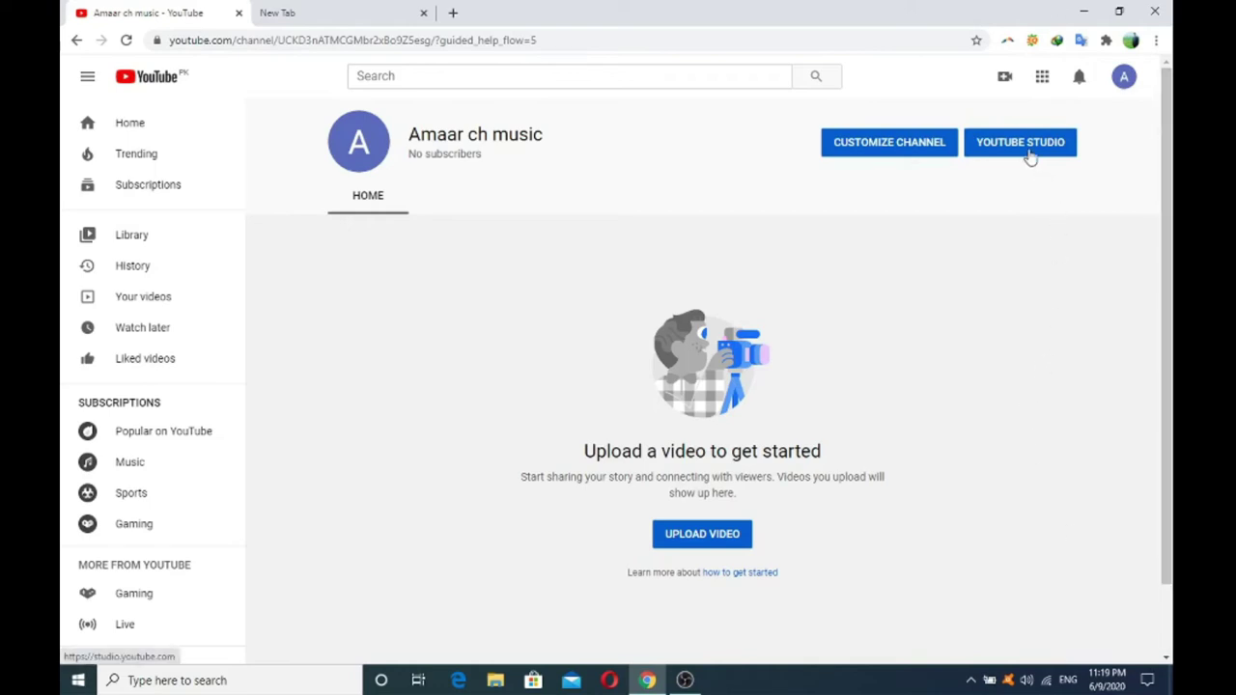
# Go to YouTube Studio, close the blank tab, dismiss the welcome, and open Monetization.
pyautogui.click(1125, 77)
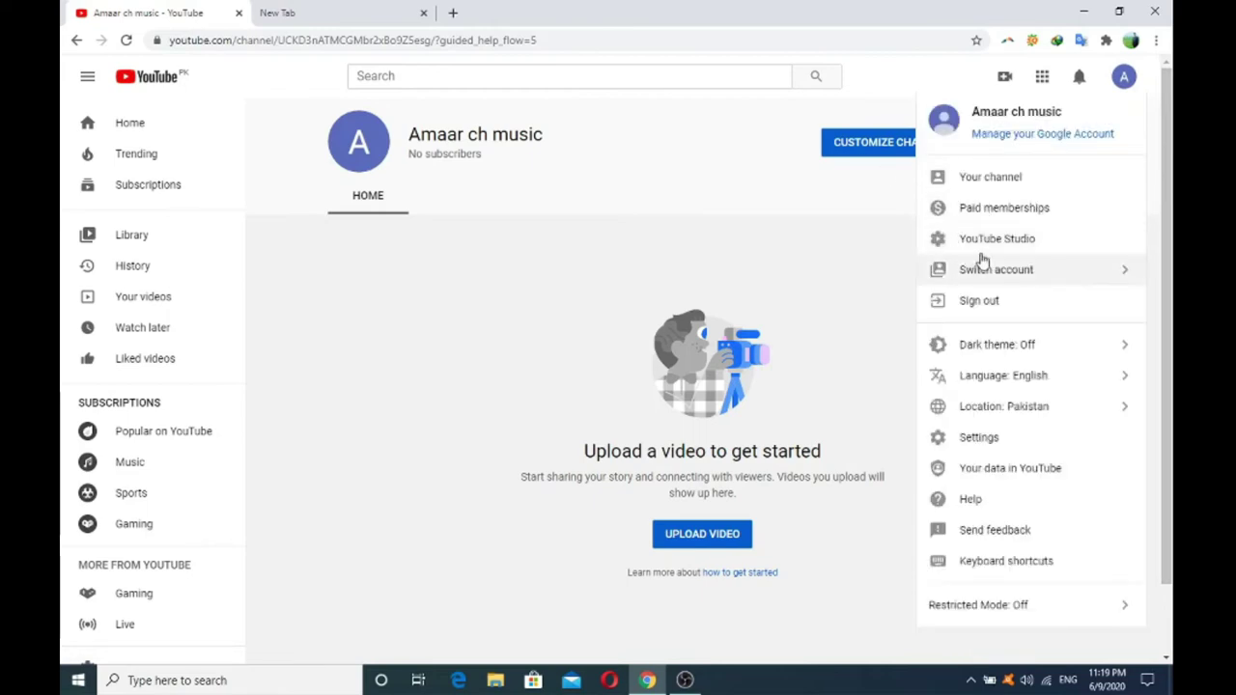
pyautogui.click(985, 240)
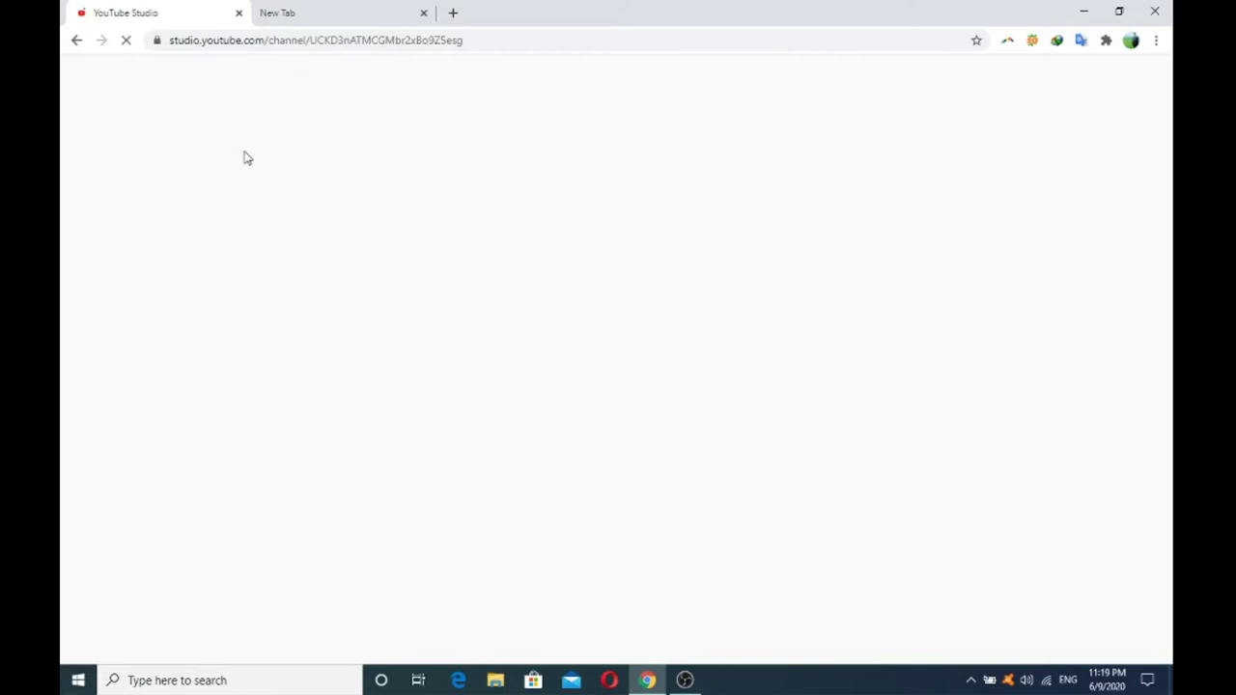
pyautogui.click(423, 13)
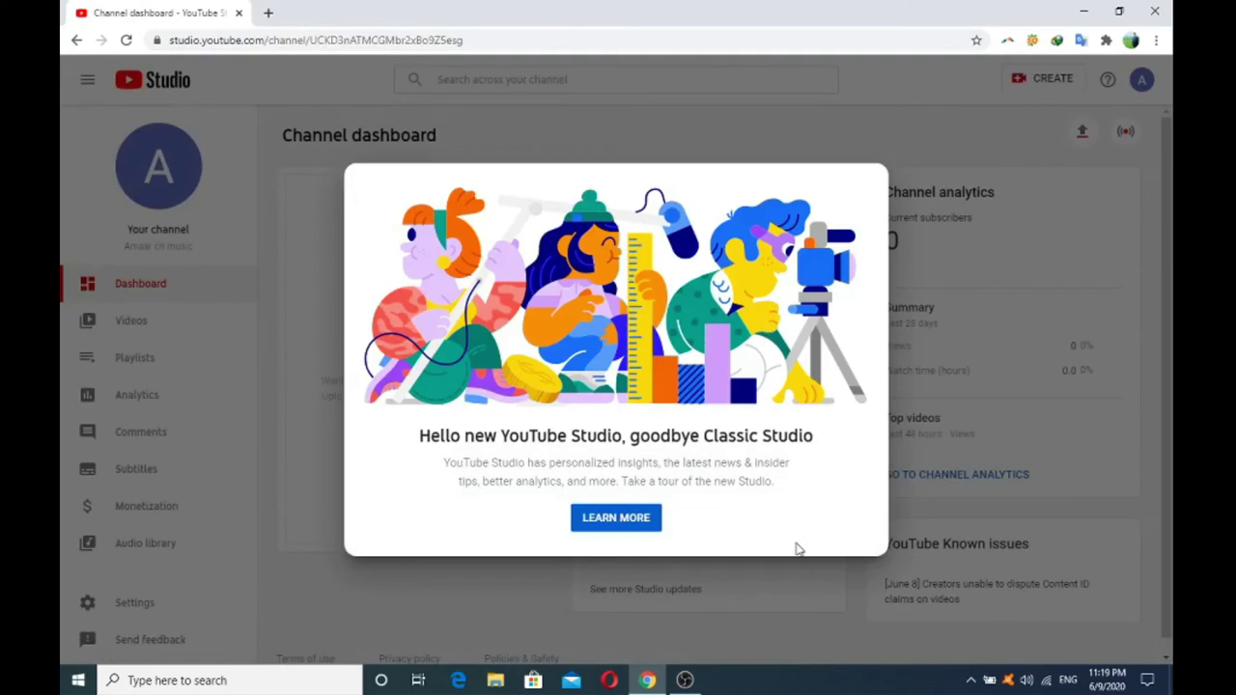
pyautogui.click(810, 591)
pyautogui.moveTo(1172, 218); pyautogui.dragTo(1173, 38)
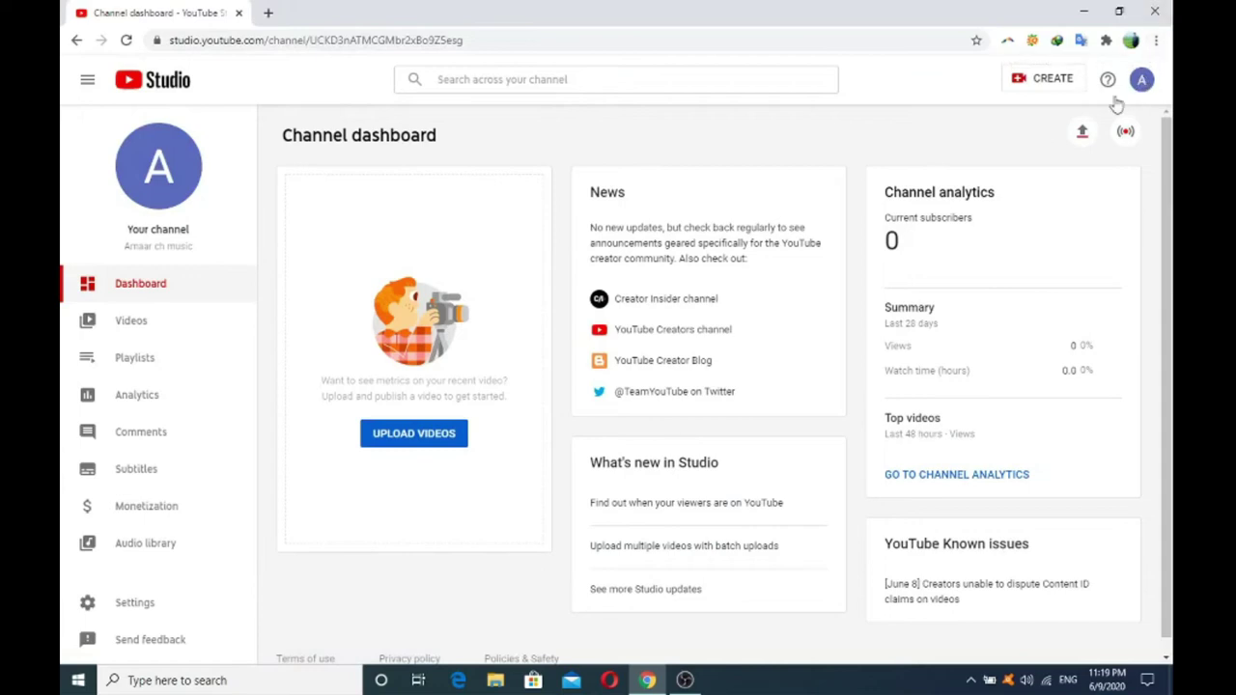
pyautogui.click(150, 512)
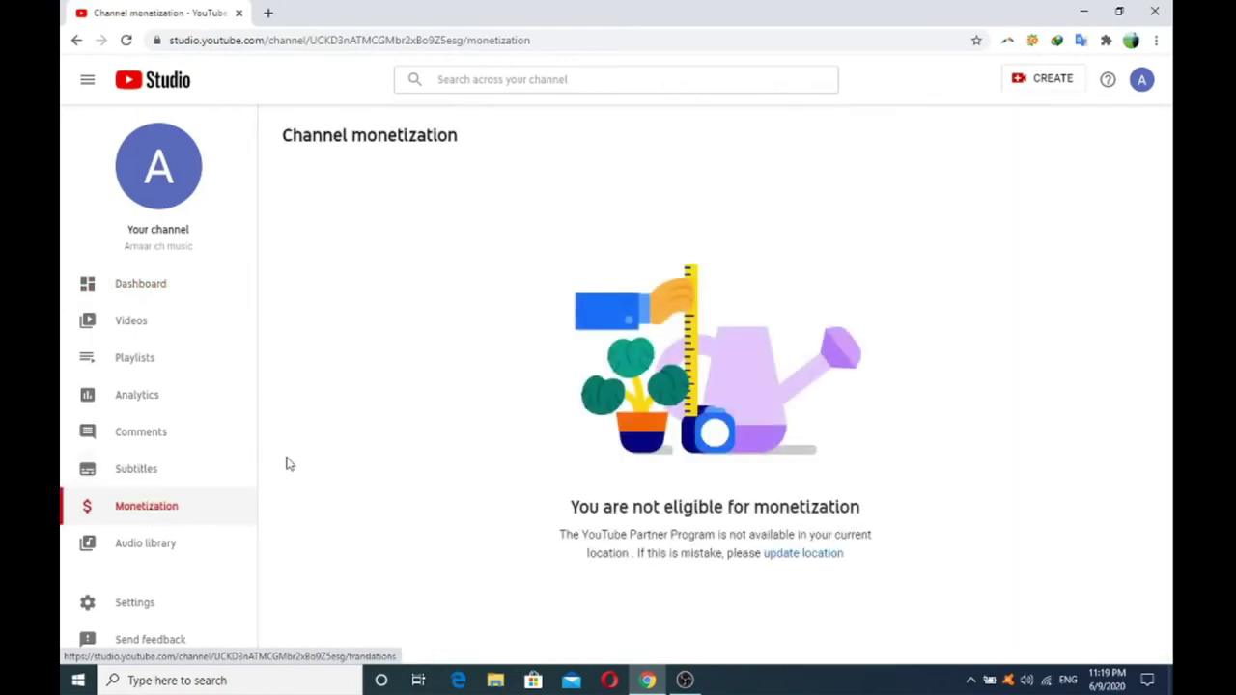
# Read the not-eligible notice, then open Settings to the channel's Basic info section.
pyautogui.tripleClick(1173, 485)
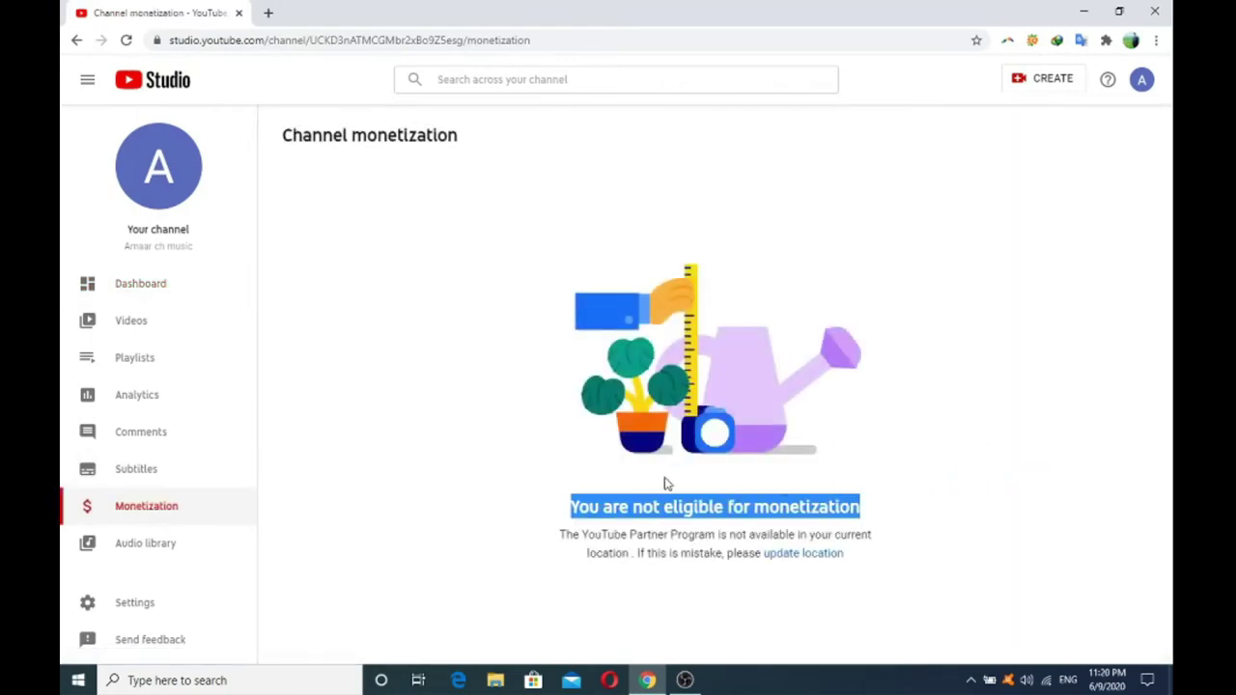
pyautogui.click(630, 570)
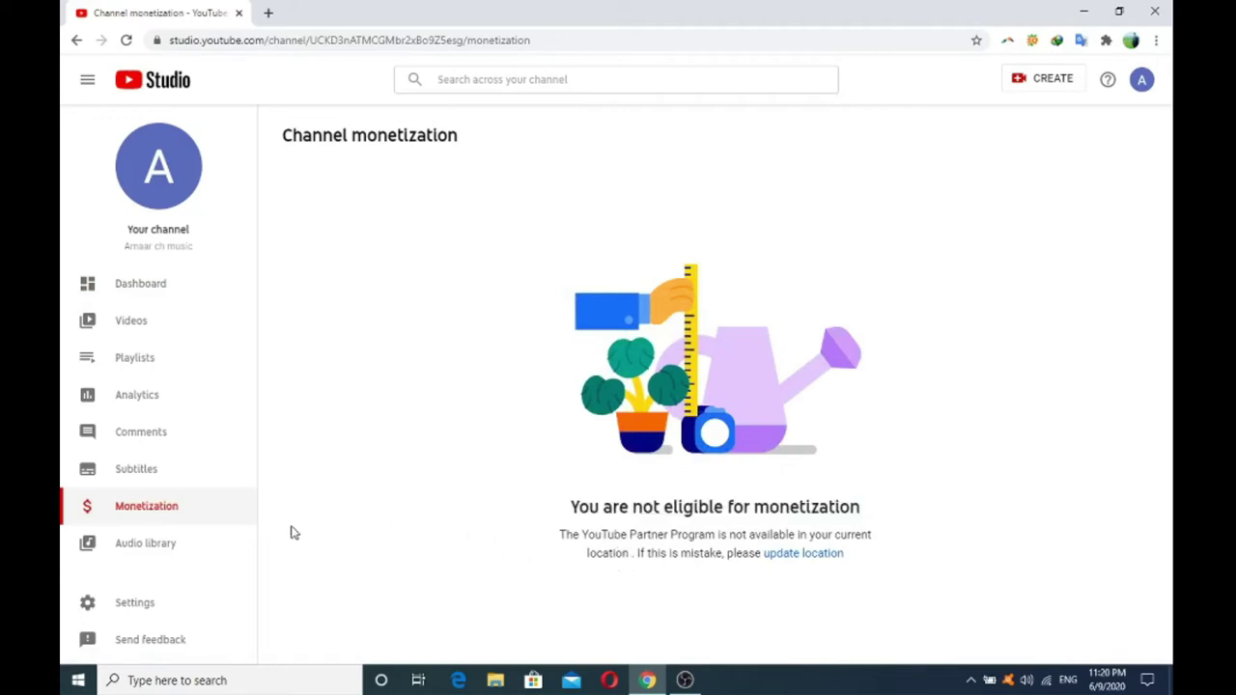
pyautogui.click(150, 608)
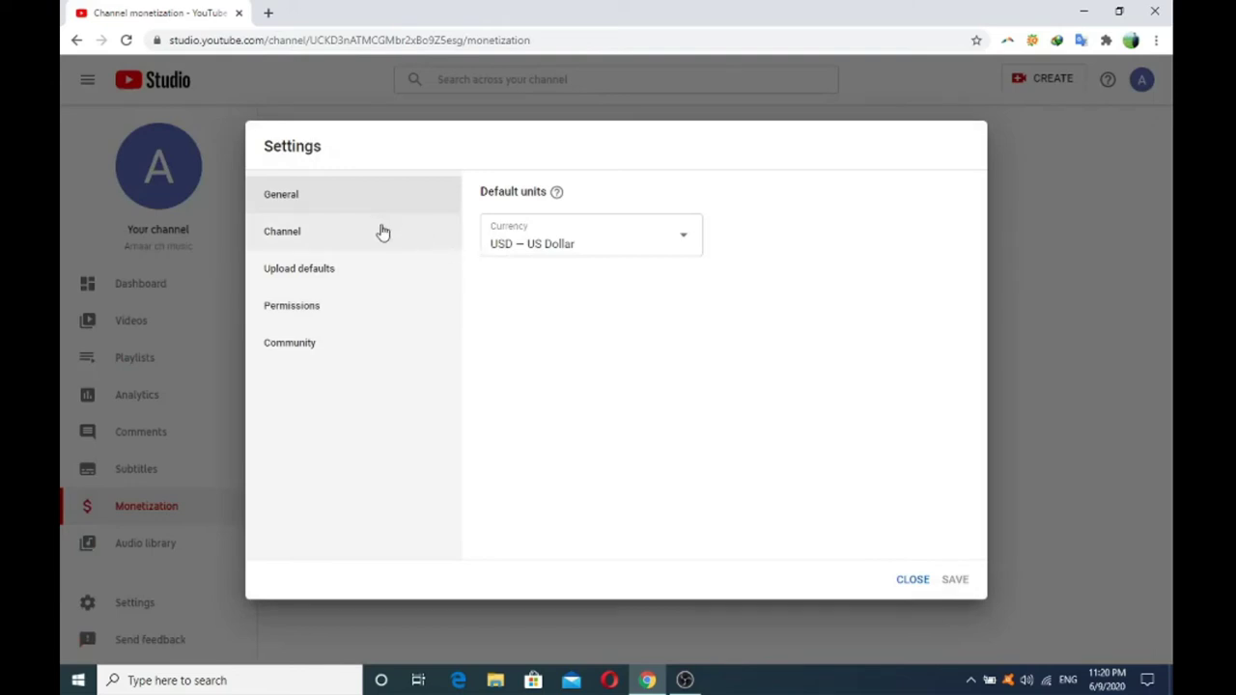
pyautogui.click(380, 236)
# Add channel keywords 'amaar music', 'amaar ch music', 'amaar ch' and 'AMAAR MUSIC'.
pyautogui.click(637, 344)
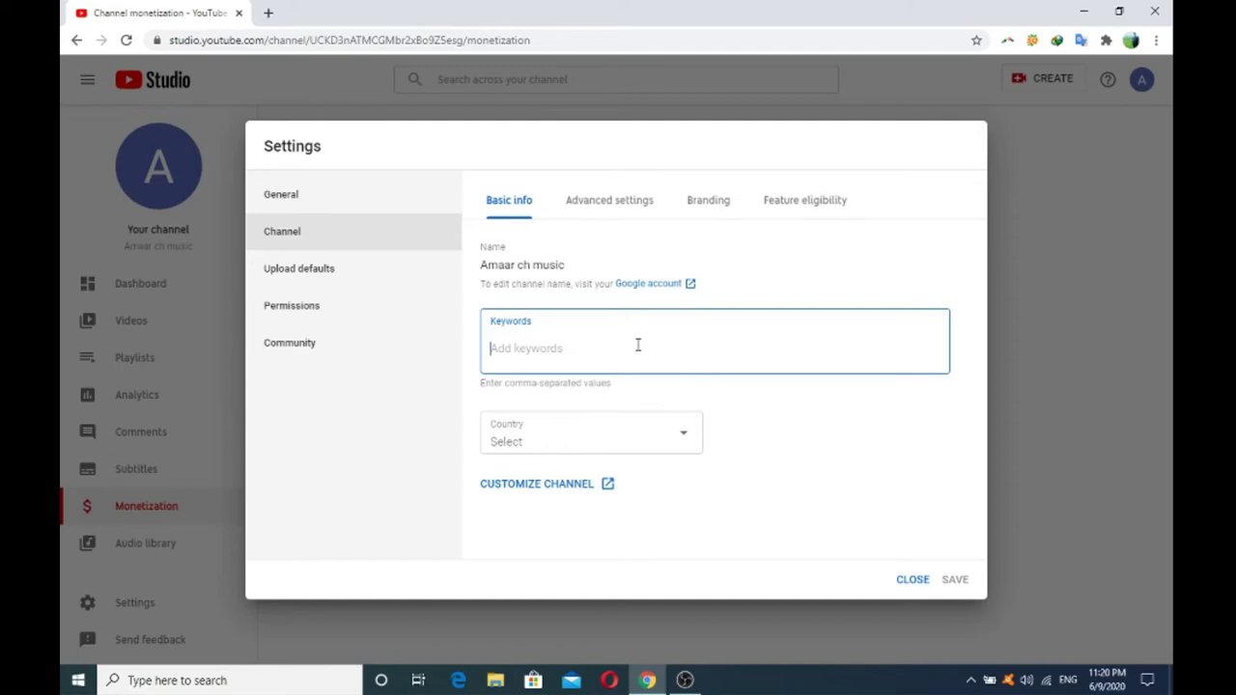
pyautogui.write('amaar music')
pyautogui.press('Return')
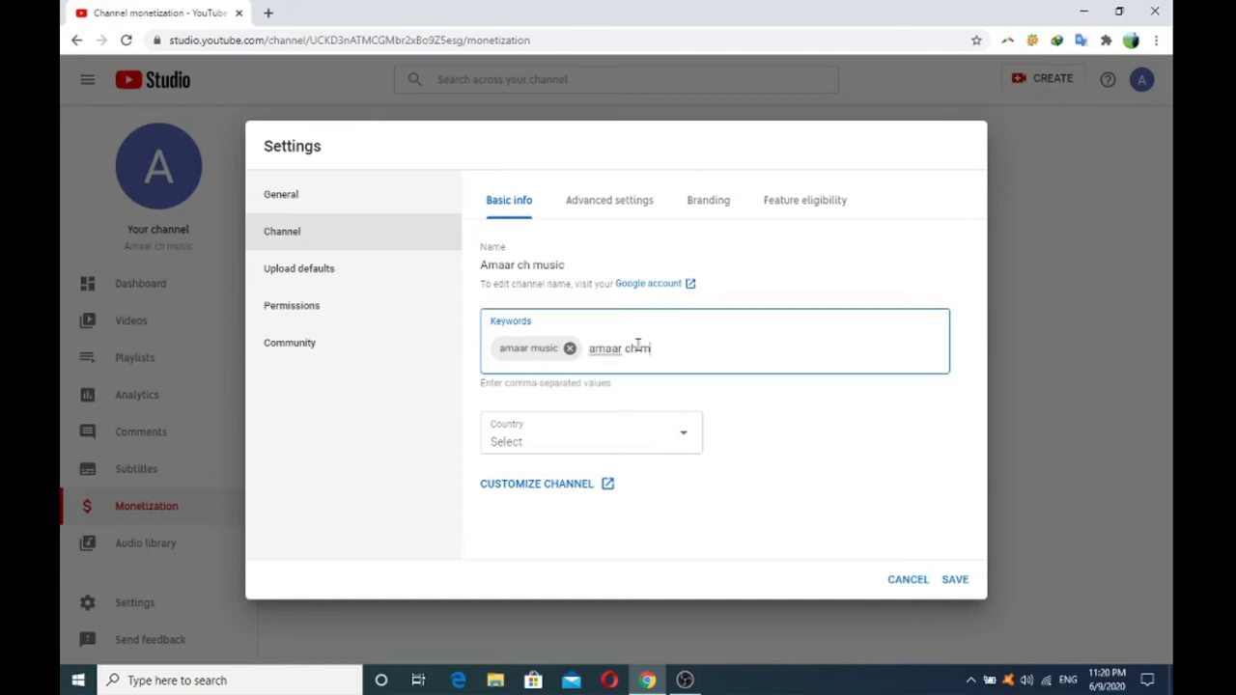
pyautogui.write('amaar ch music')
pyautogui.press('Return')
pyautogui.write('amaa')
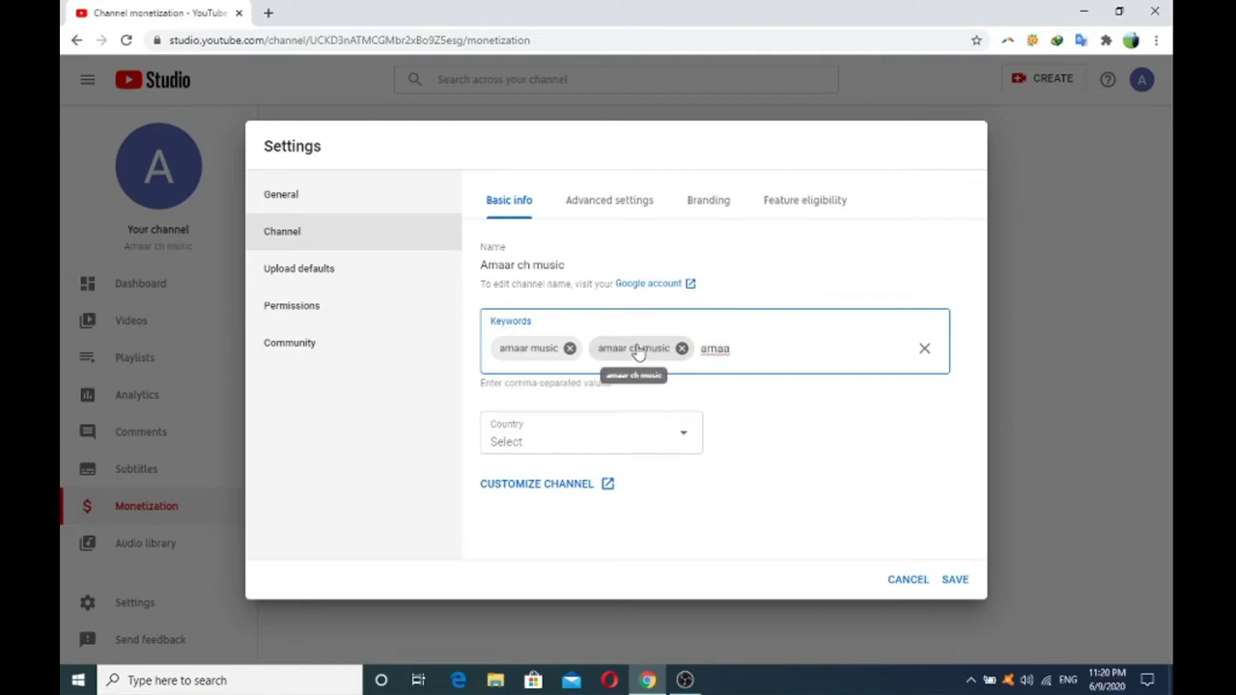
pyautogui.write('r ch')
pyautogui.press('Return')
pyautogui.write('amaar')
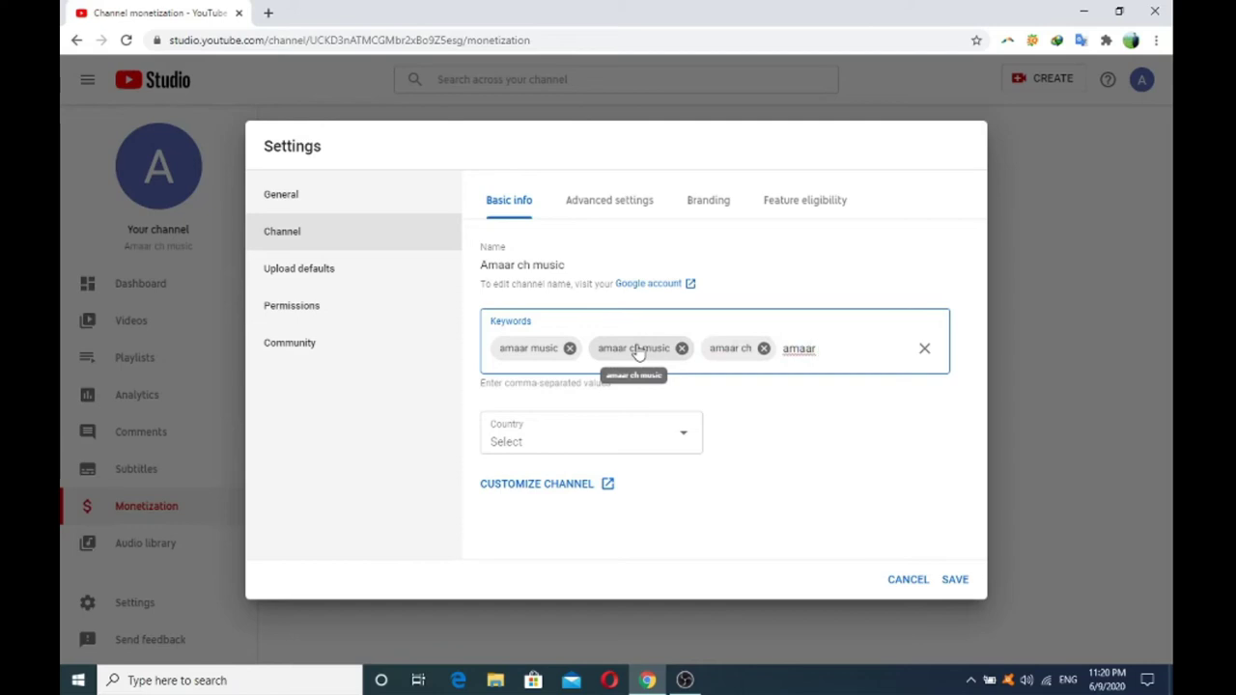
pyautogui.write(' m')
pyautogui.write('USIC')
pyautogui.press('Return')
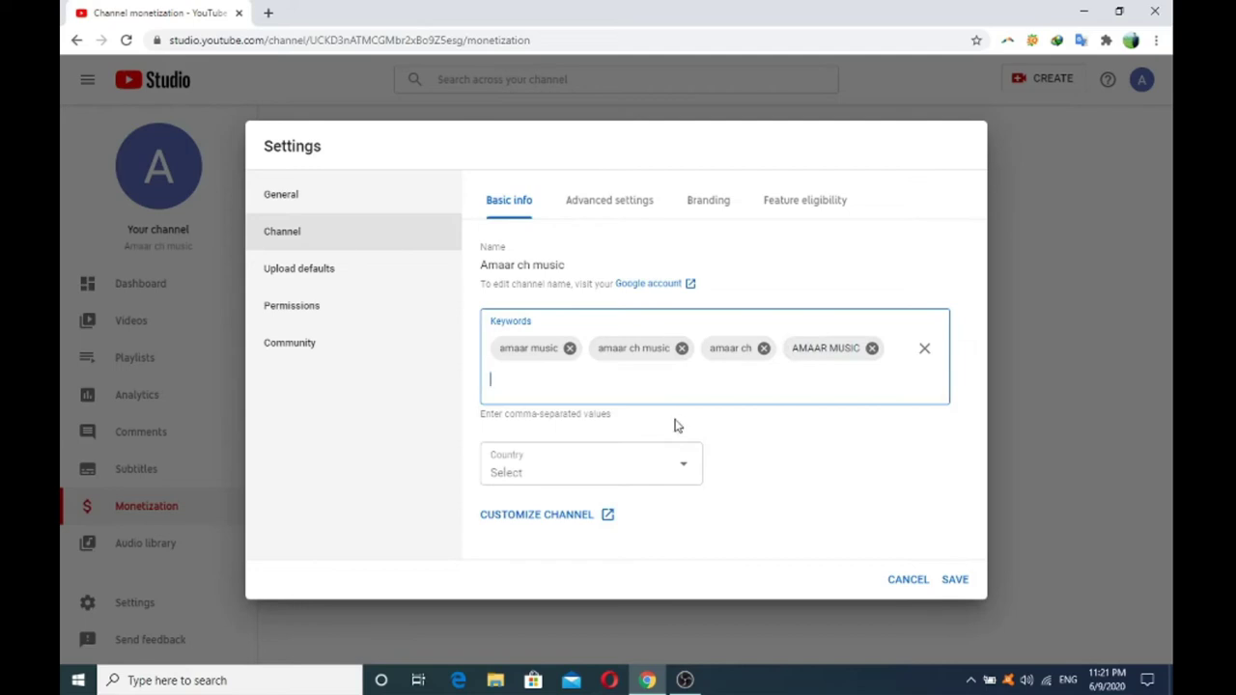
# Choose Pakistan from the Country list in Basic info.
pyautogui.click(687, 468)
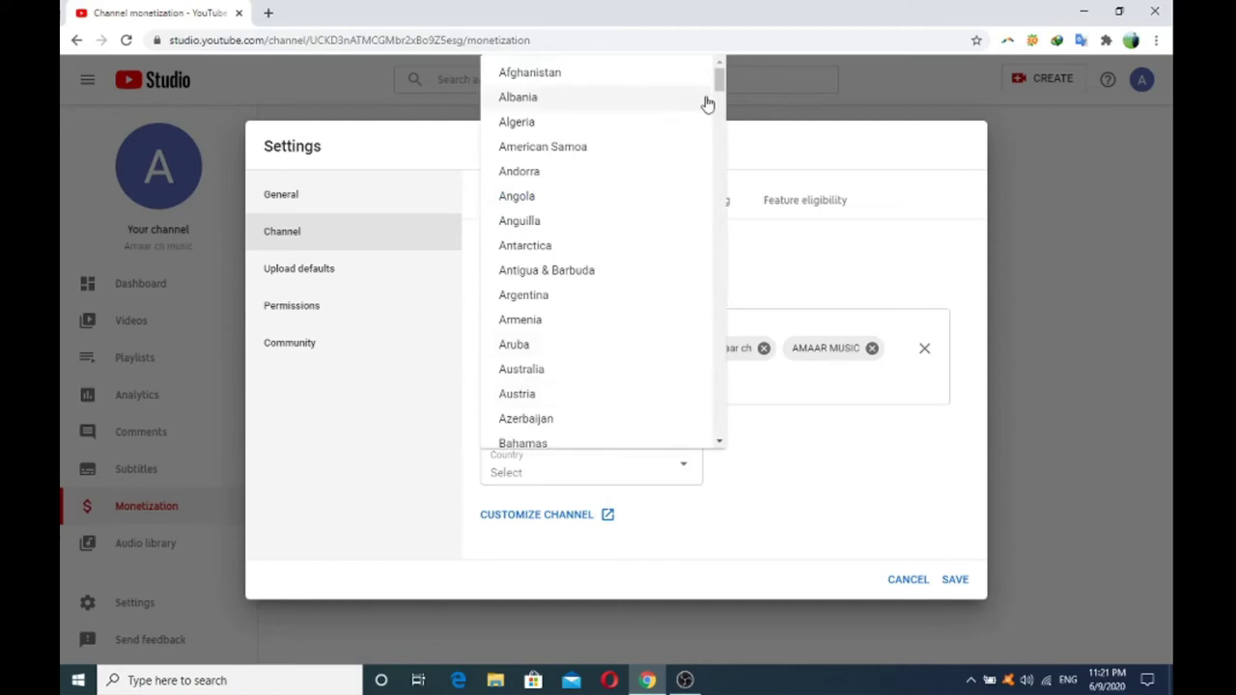
pyautogui.moveTo(719, 92); pyautogui.dragTo(690, 334)
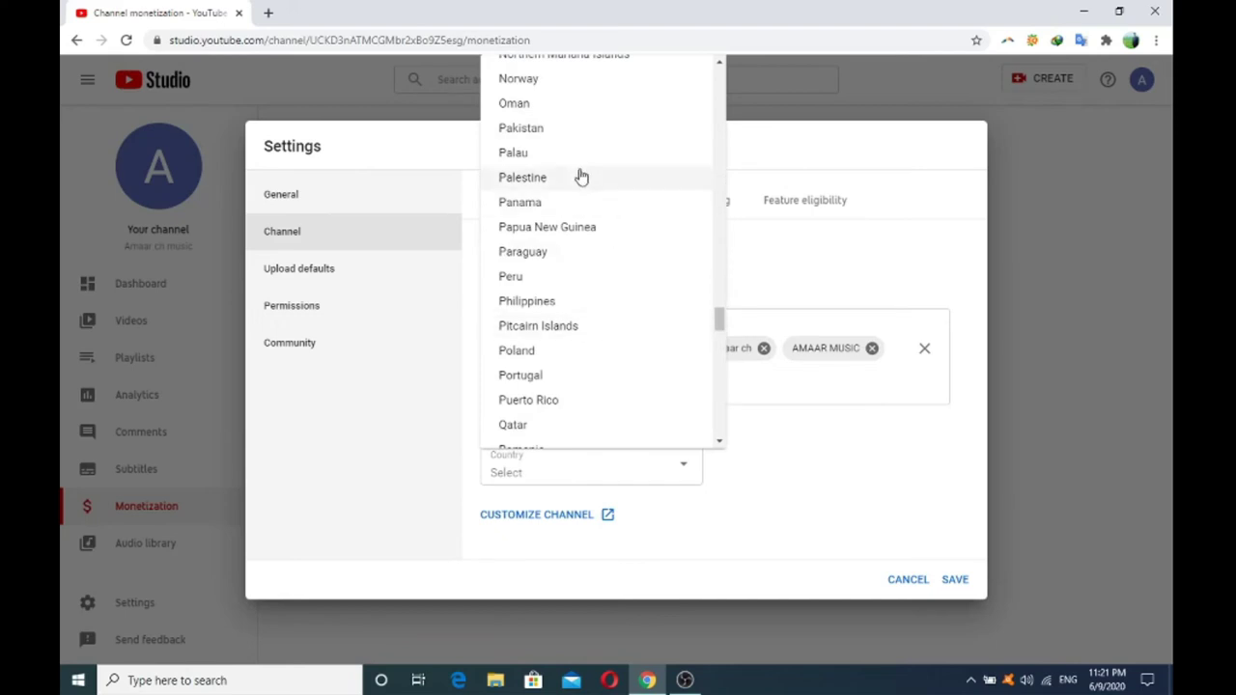
pyautogui.click(580, 130)
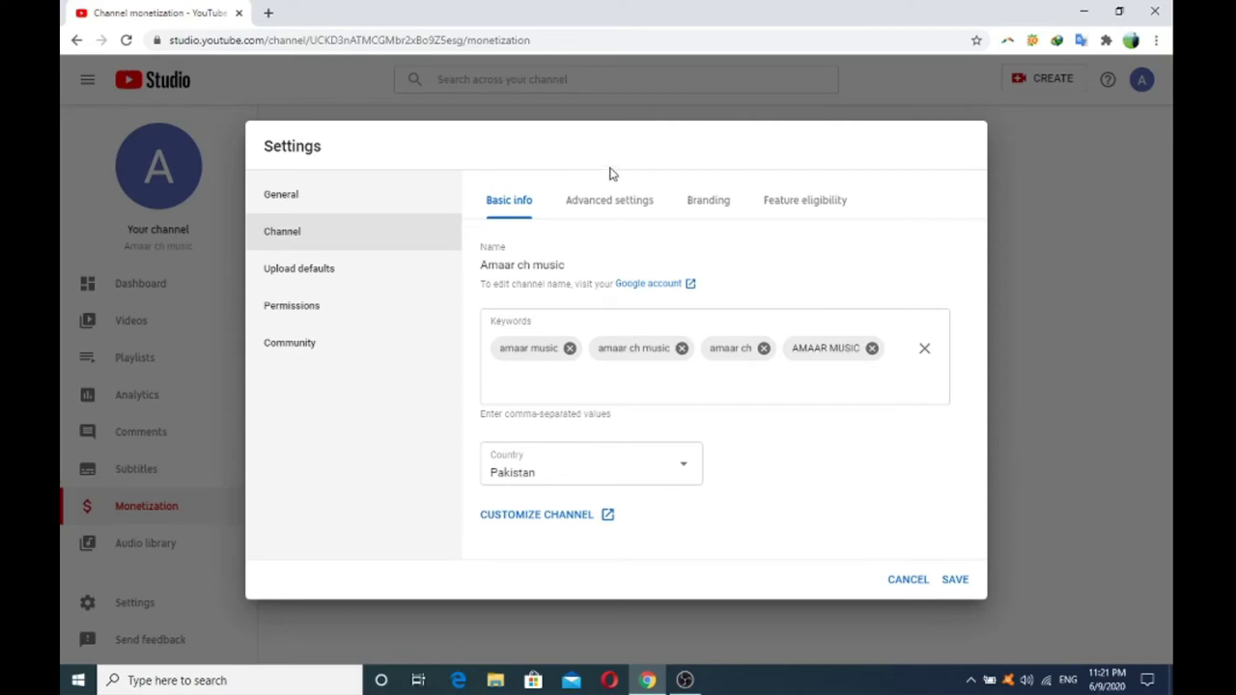
pyautogui.click(623, 203)
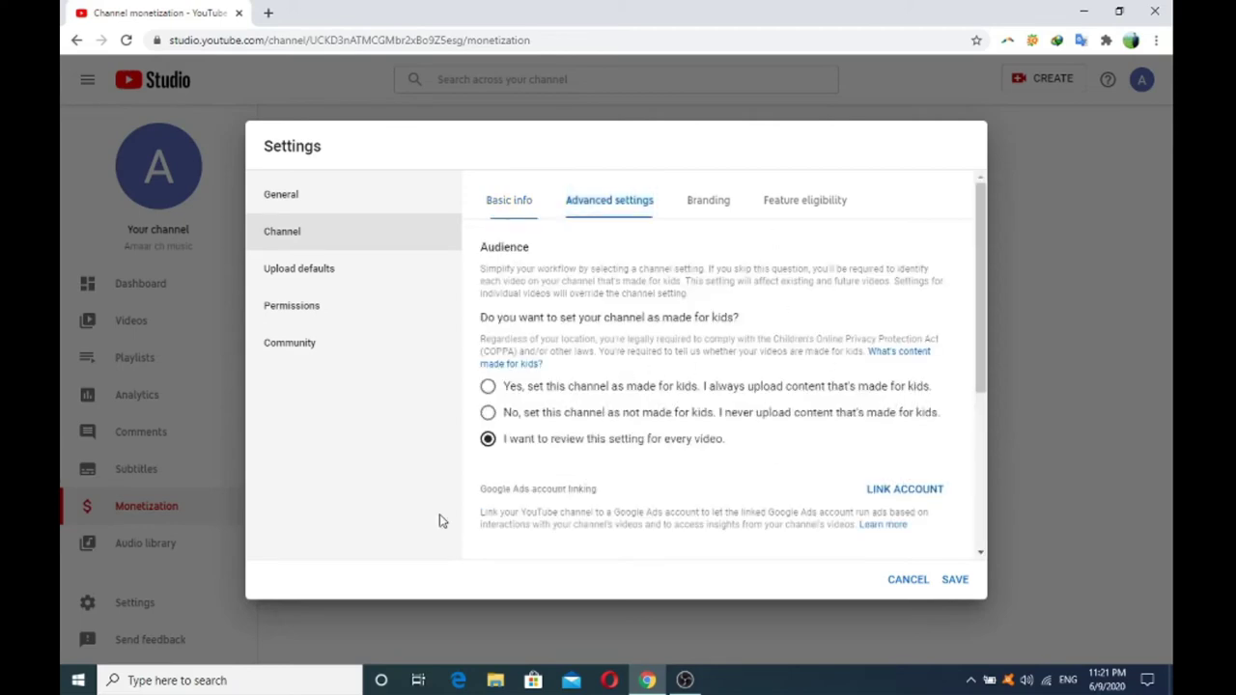
# Set 'No, not made for kids' and uncheck the subscriber count display box.
pyautogui.click(541, 413)
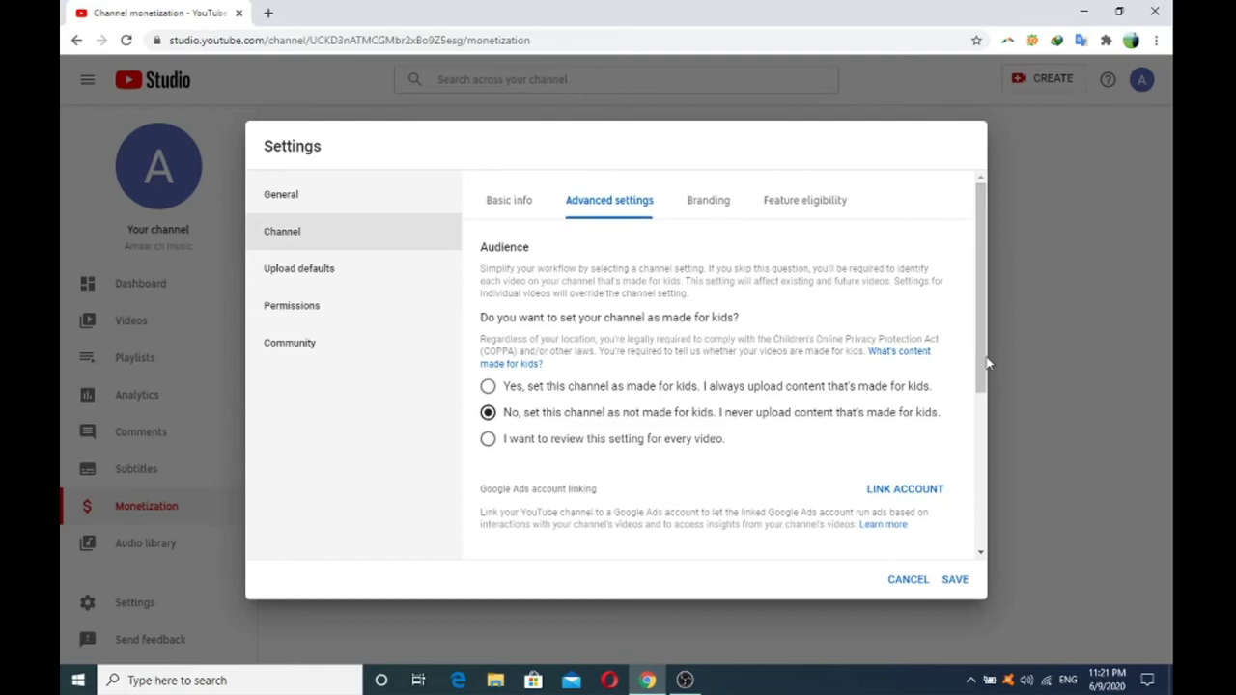
pyautogui.moveTo(983, 359); pyautogui.dragTo(978, 545)
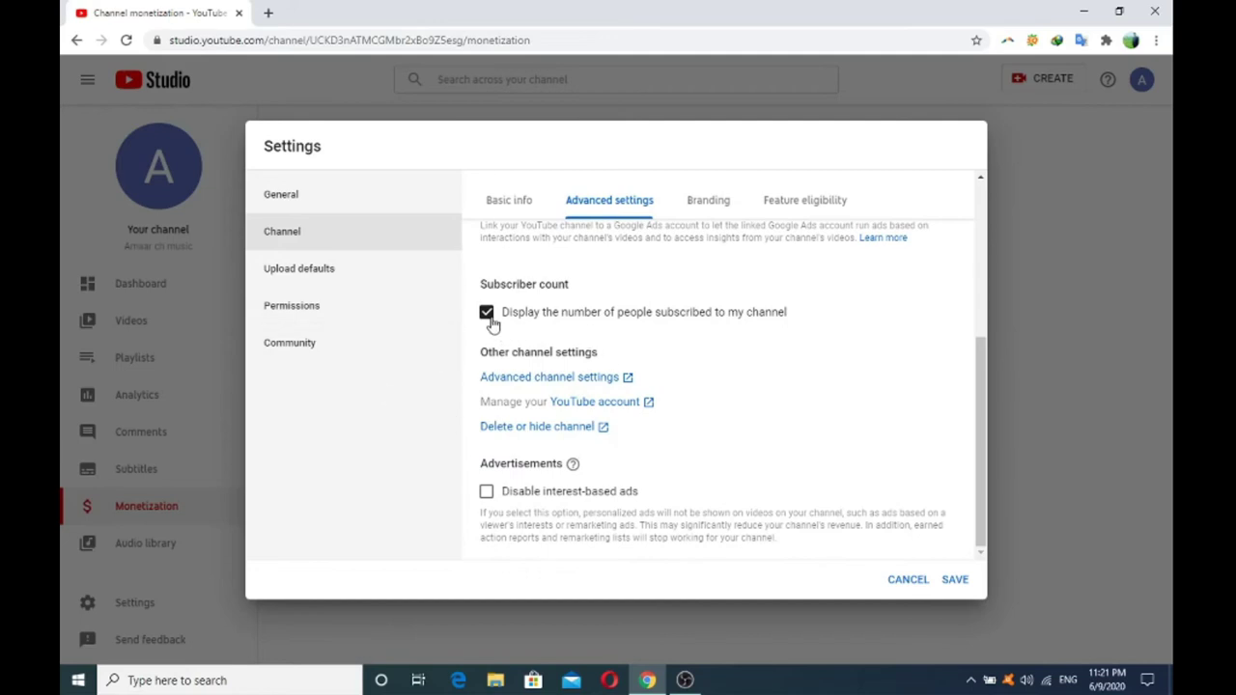
pyautogui.click(490, 319)
# Go to Channel status and features, Enable live streaming, and choose text-message verification.
pyautogui.click(623, 402)
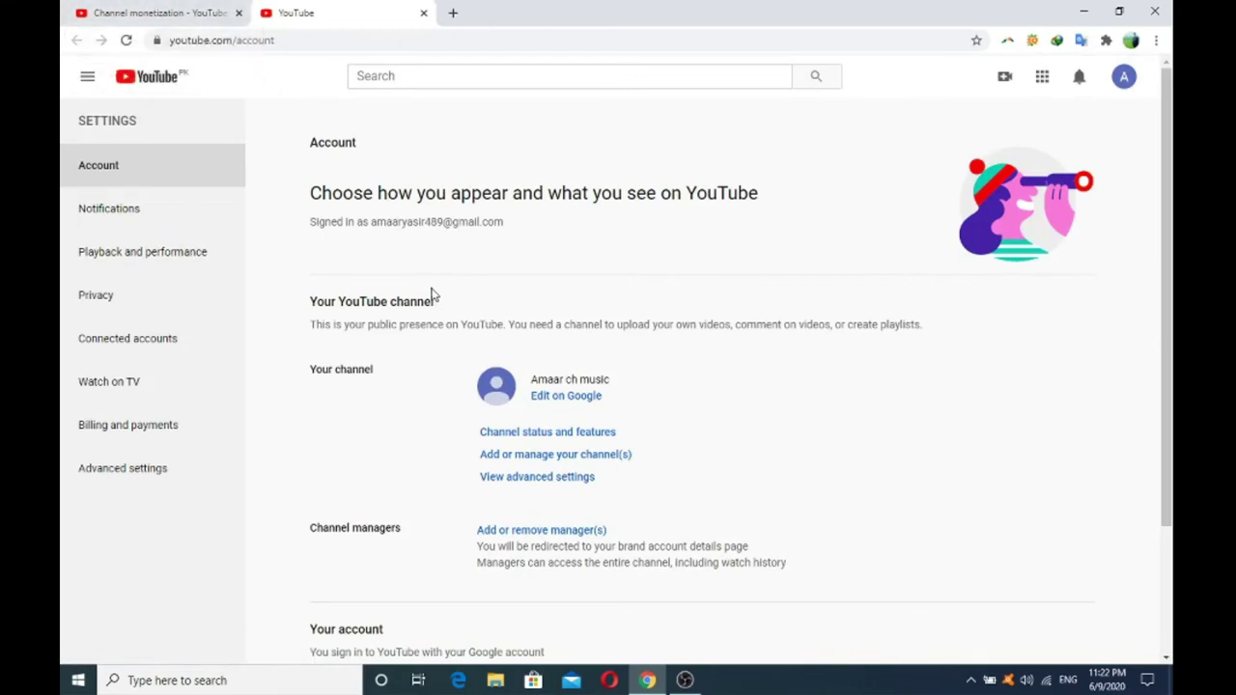
pyautogui.click(538, 436)
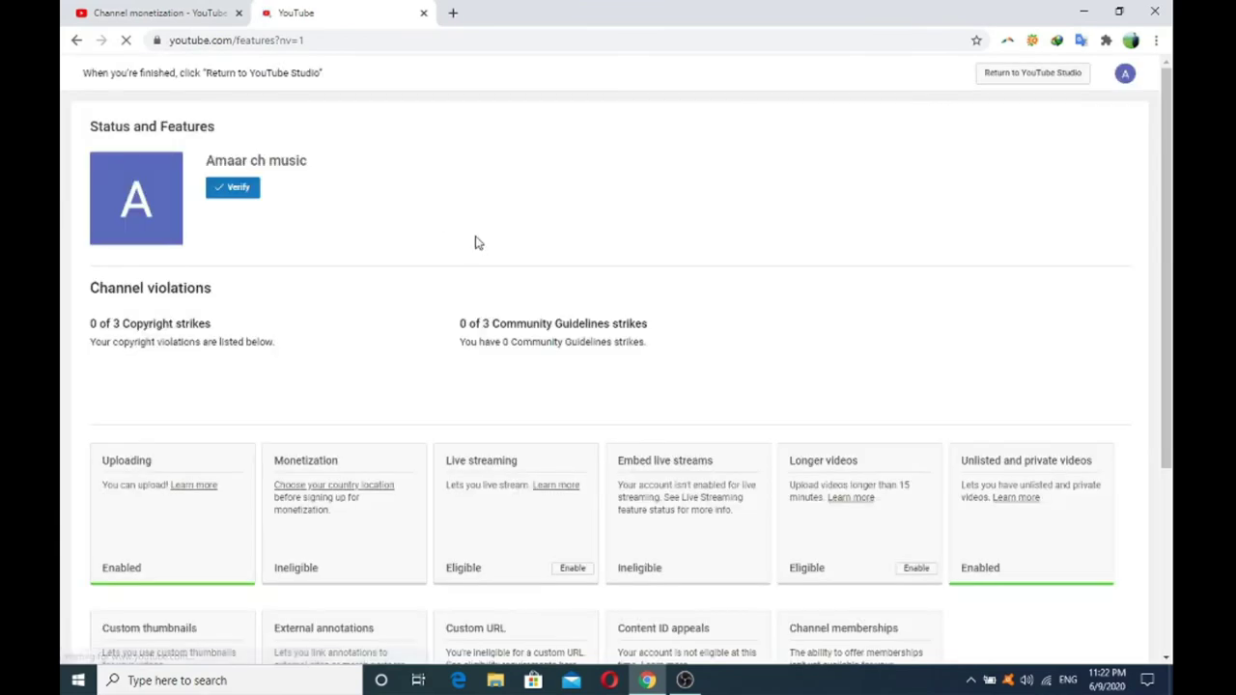
pyautogui.scroll(-3, 1162, 211)
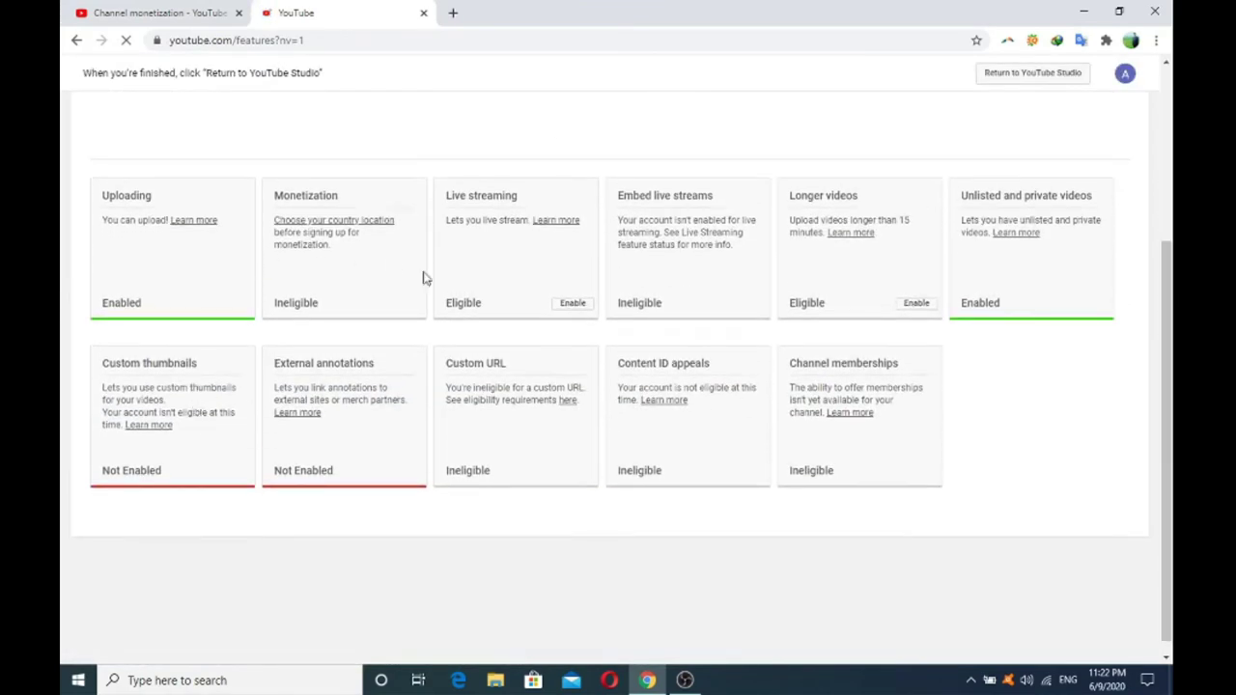
pyautogui.click(572, 303)
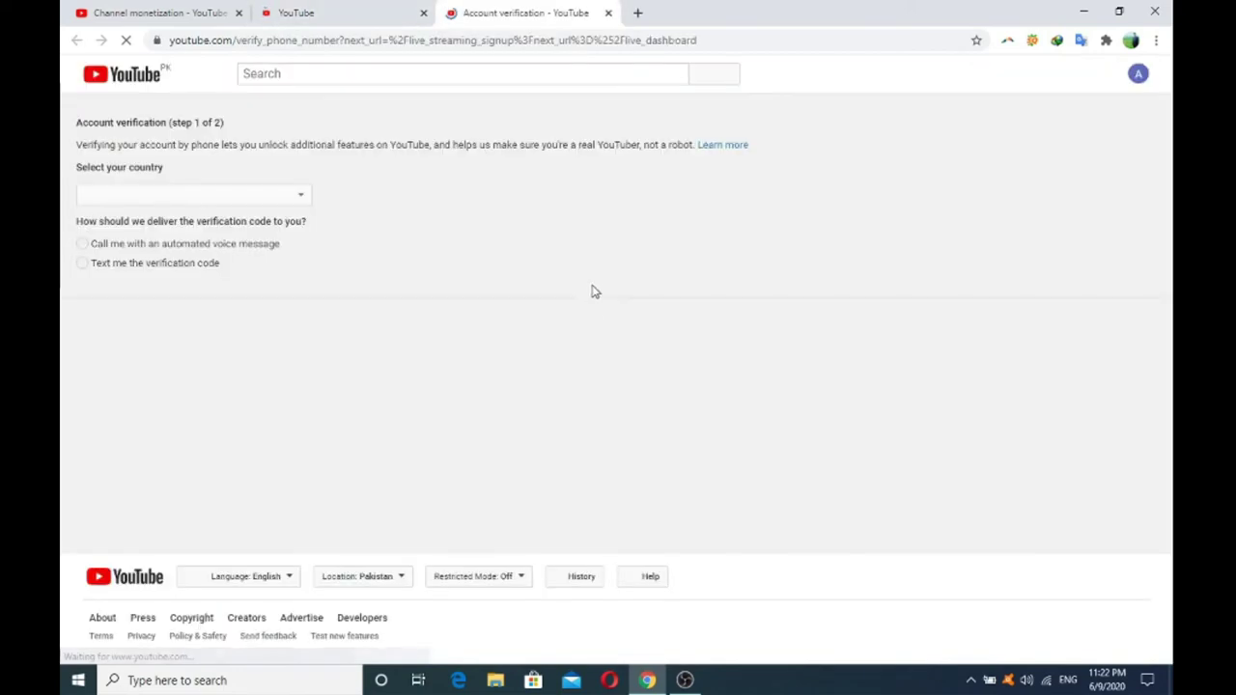
pyautogui.click(99, 264)
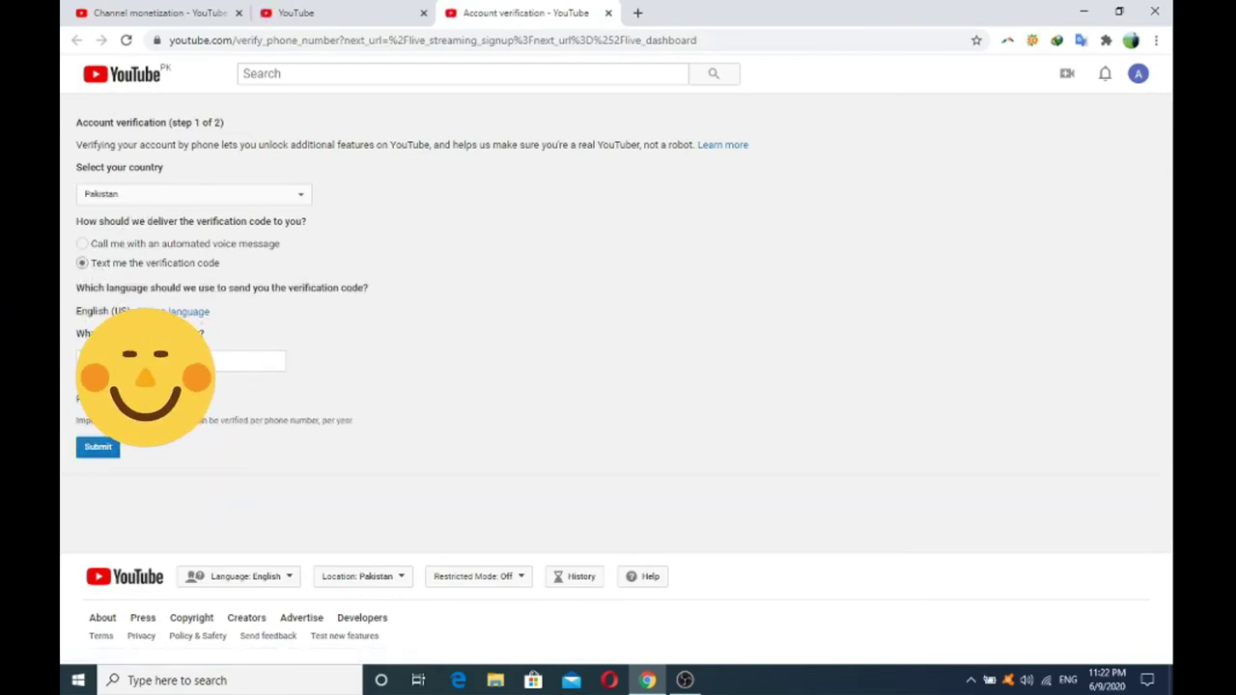
# Submit the saved phone number, enter the texted 6-digit code, and return to the features tab.
pyautogui.click(241, 361)
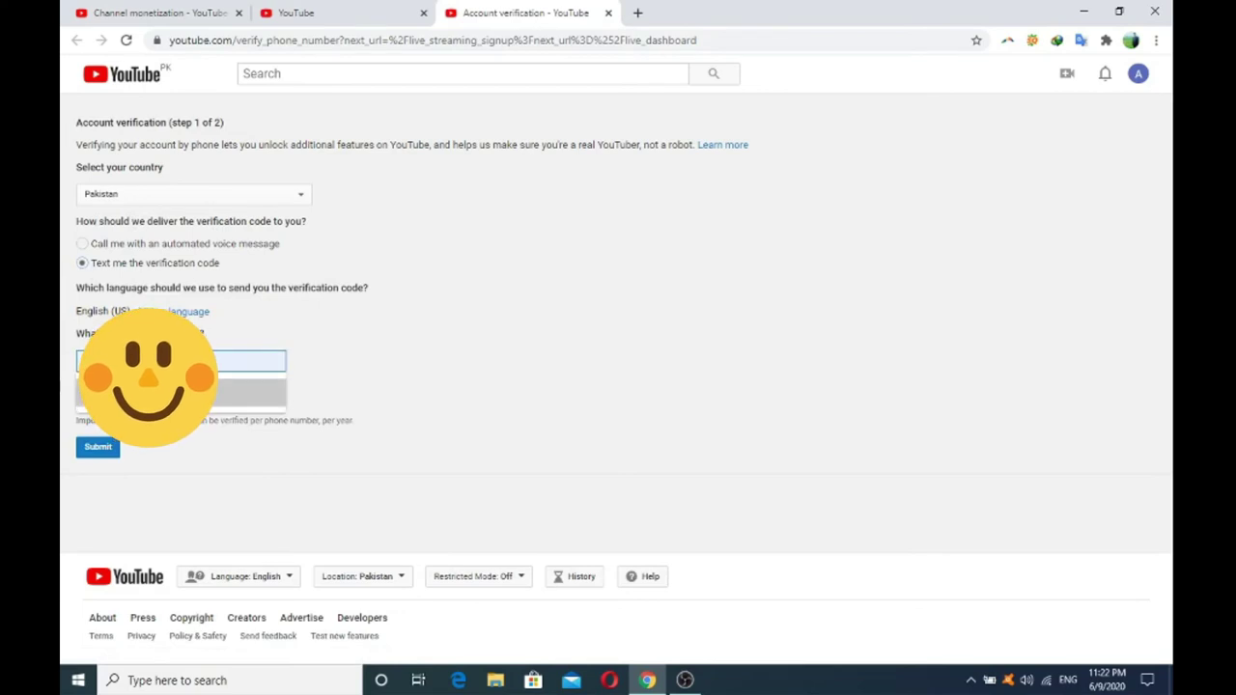
pyautogui.click(180, 392)
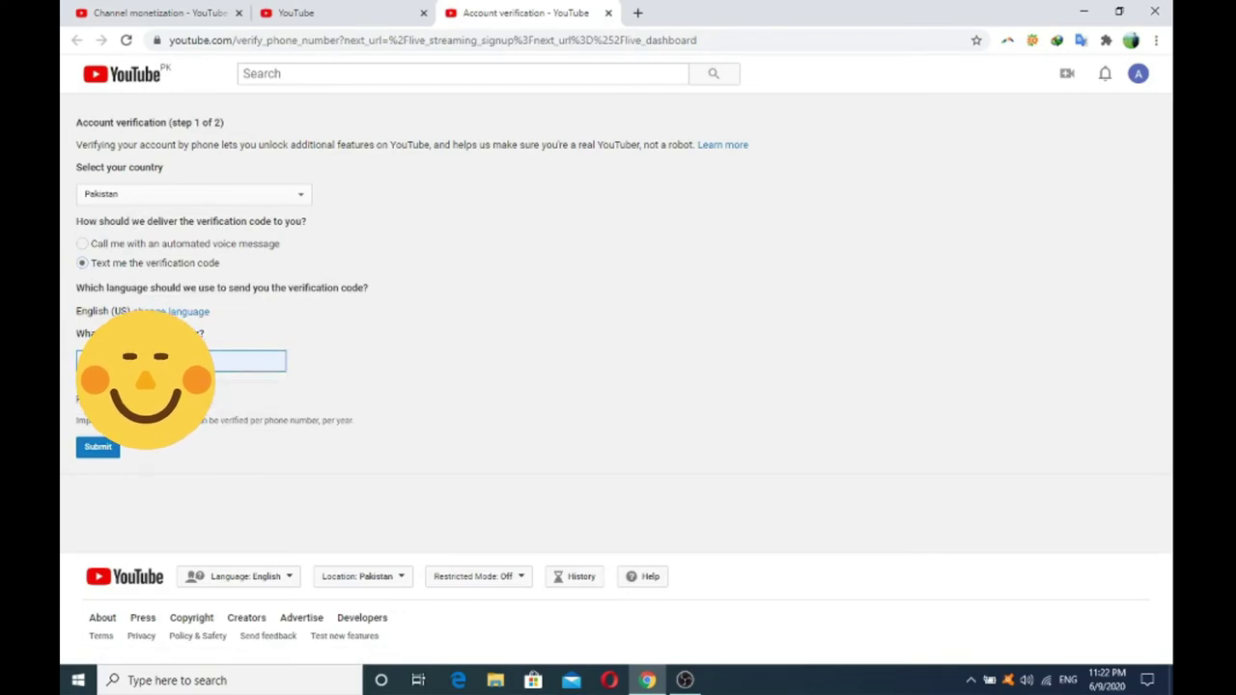
pyautogui.click(100, 458)
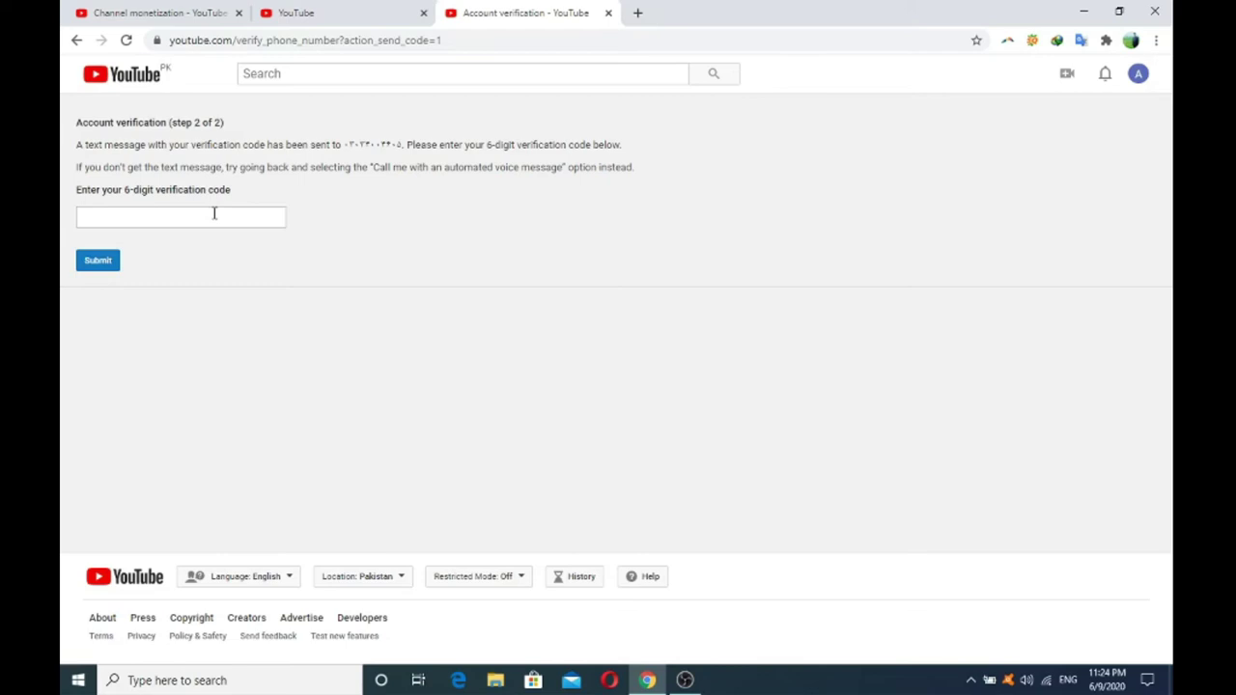
pyautogui.click(215, 214)
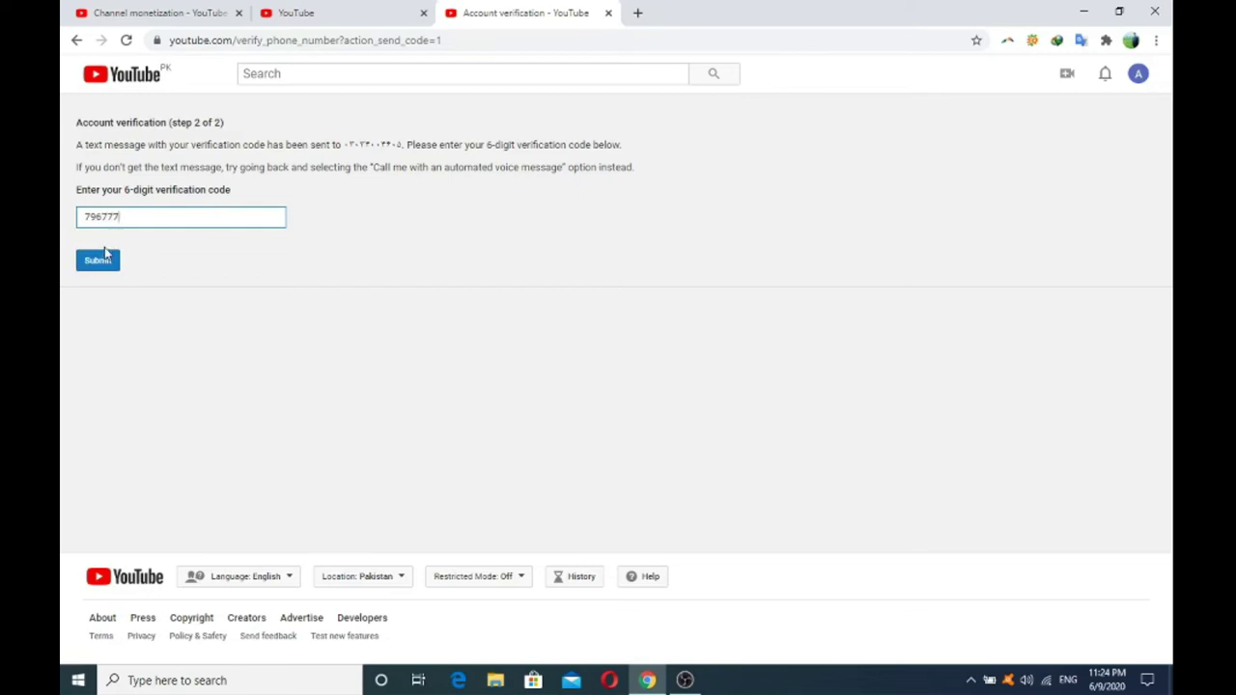
pyautogui.click(106, 257)
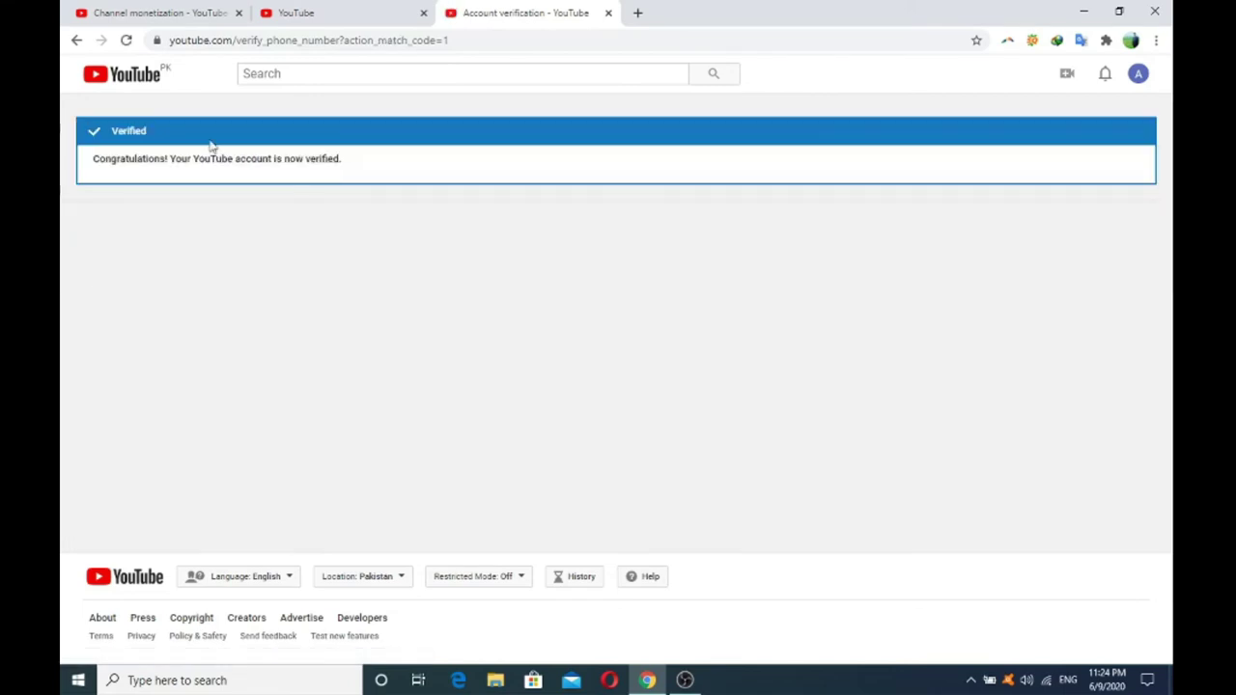
pyautogui.click(306, 14)
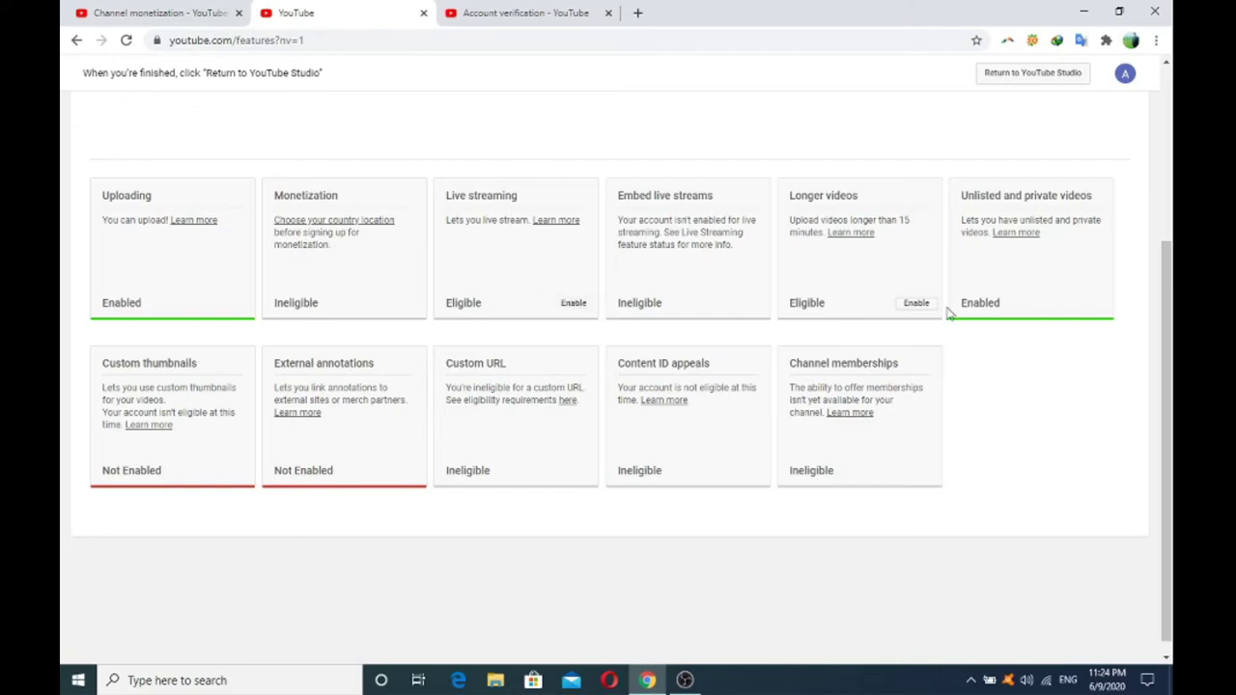
# Enable longer videos and continue past the already-verified notice.
pyautogui.click(916, 305)
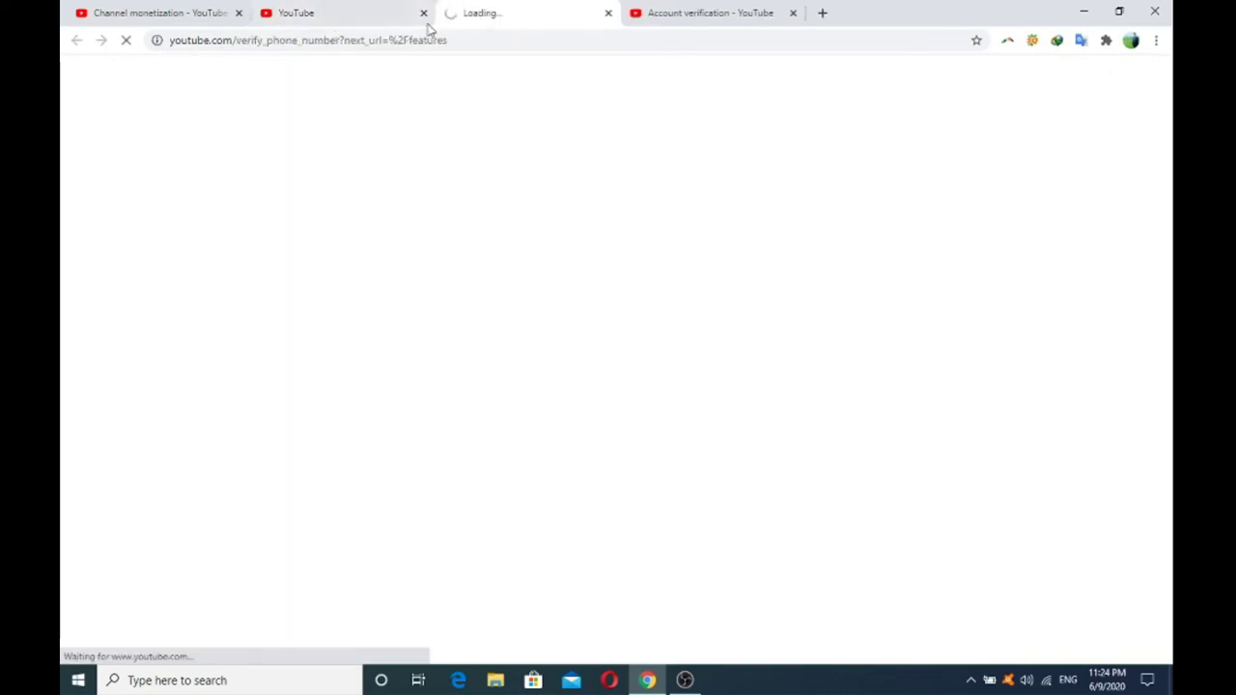
pyautogui.click(377, 10)
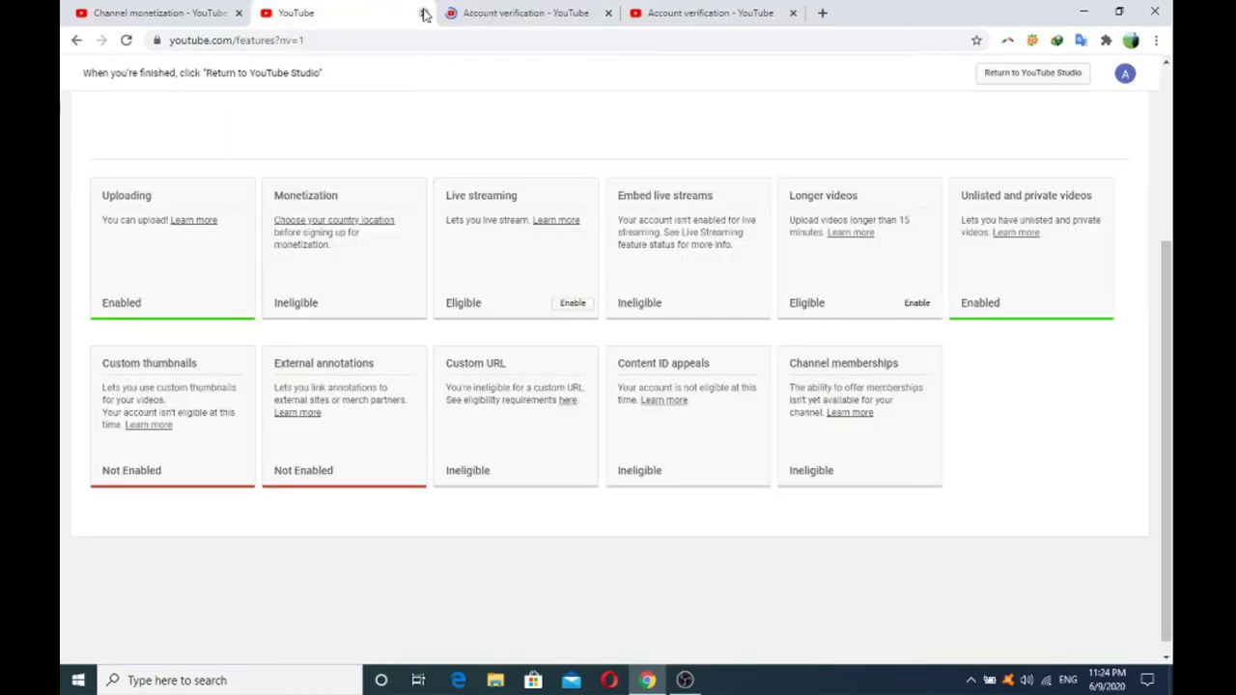
pyautogui.click(424, 12)
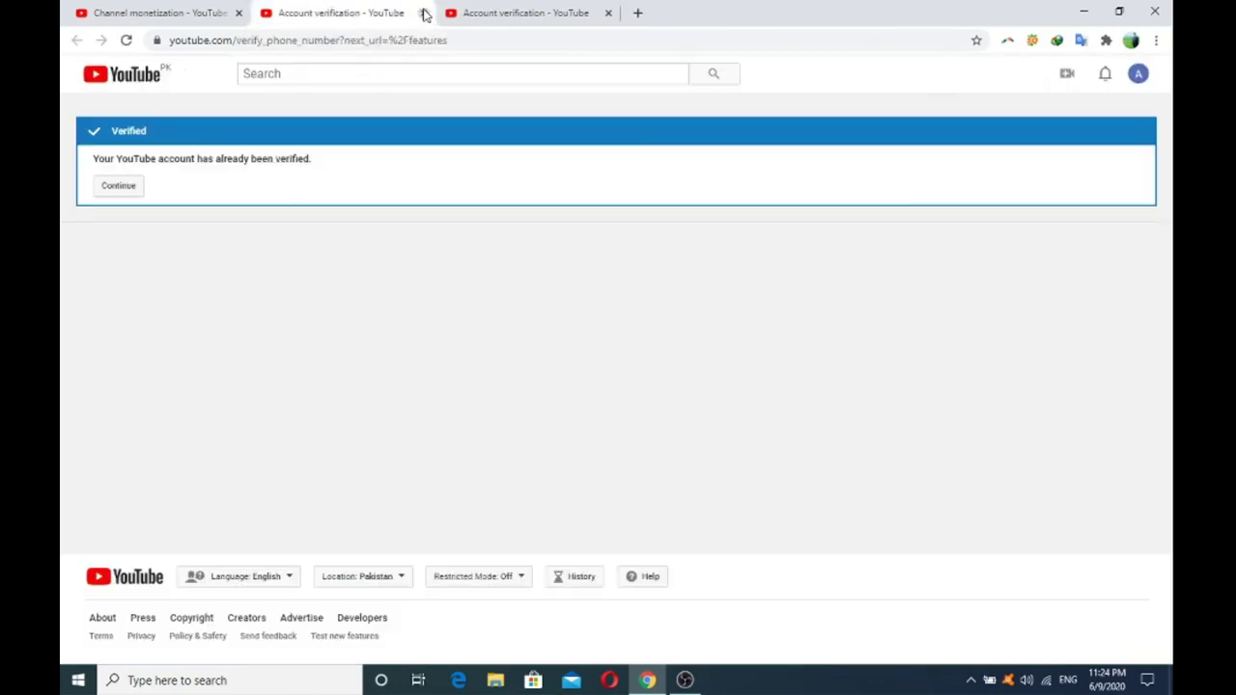
pyautogui.click(119, 190)
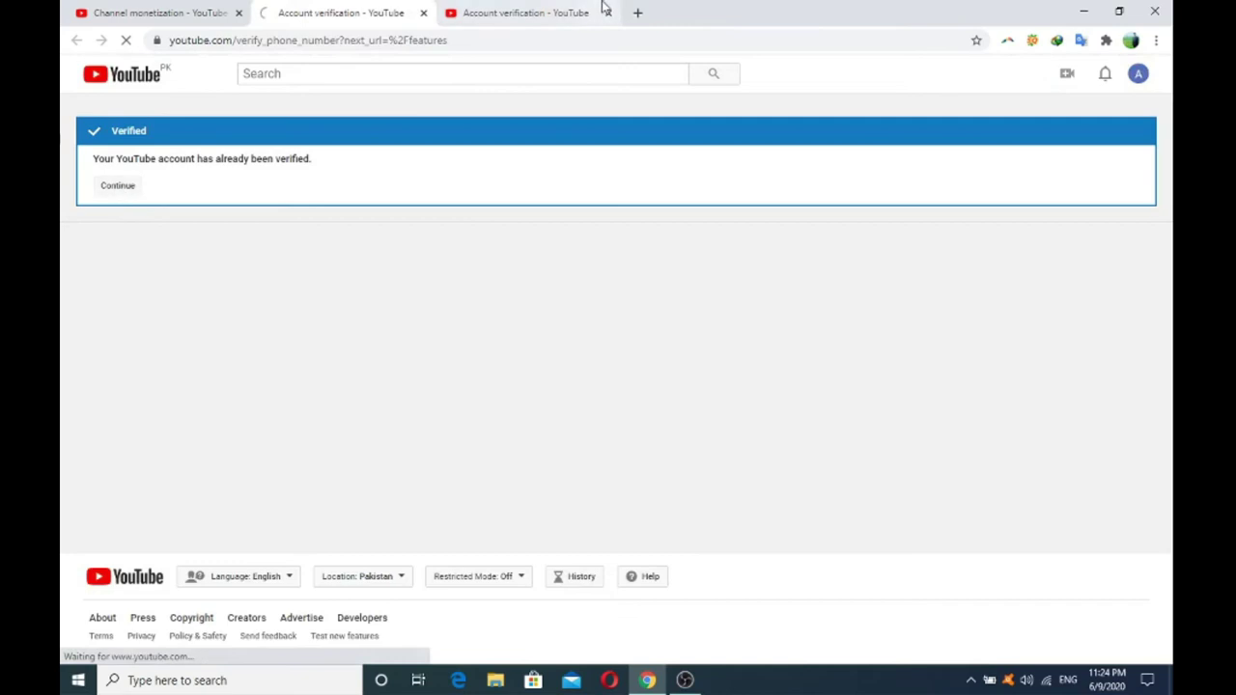
# Close the extra verification tab and click Enable on the Live streaming card.
pyautogui.click(507, 7)
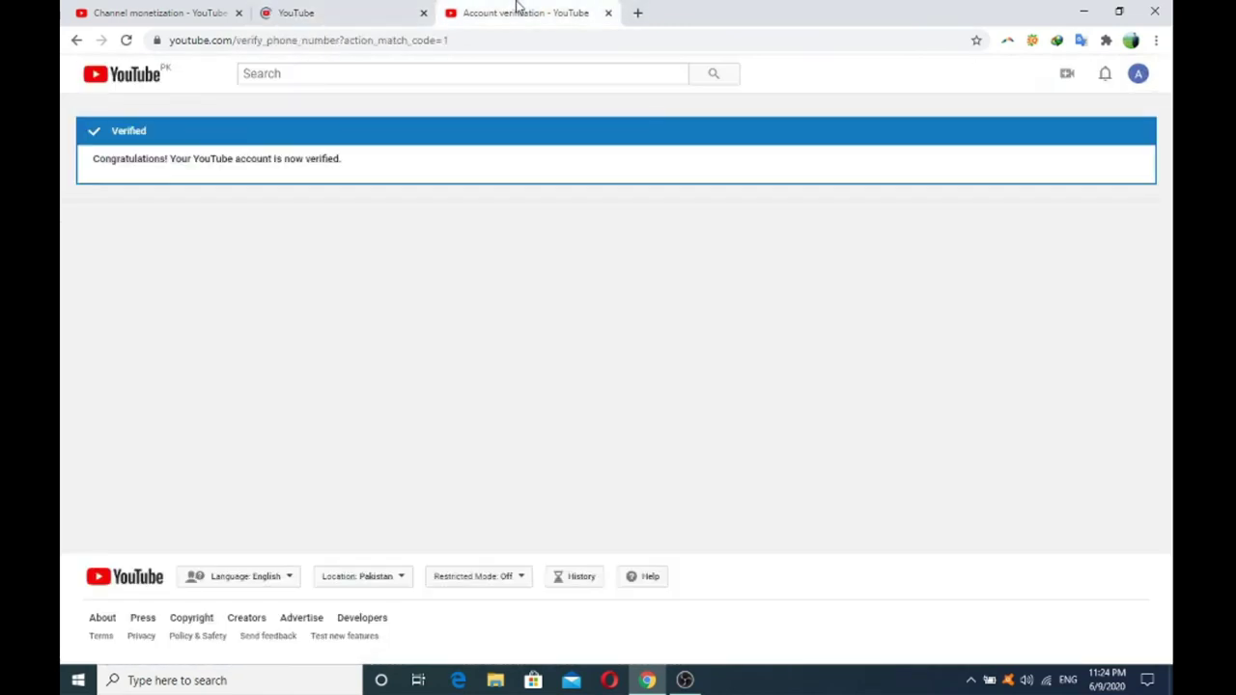
pyautogui.click(608, 14)
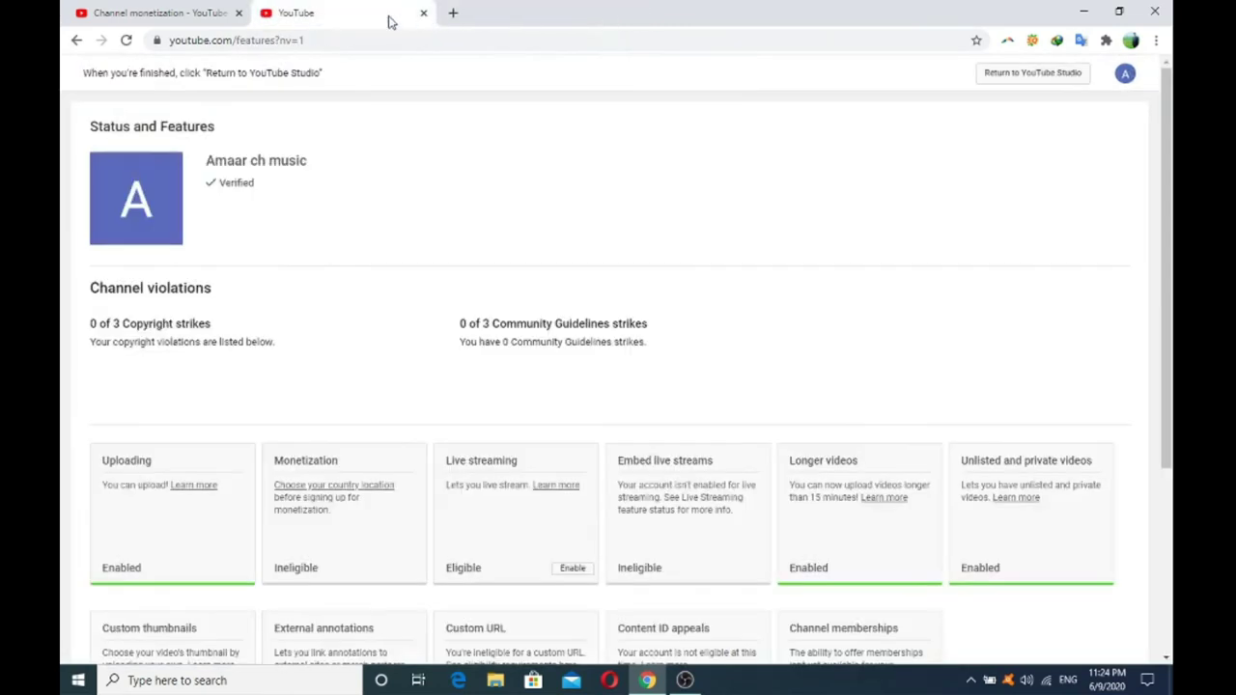
pyautogui.moveTo(1172, 389); pyautogui.dragTo(1172, 543)
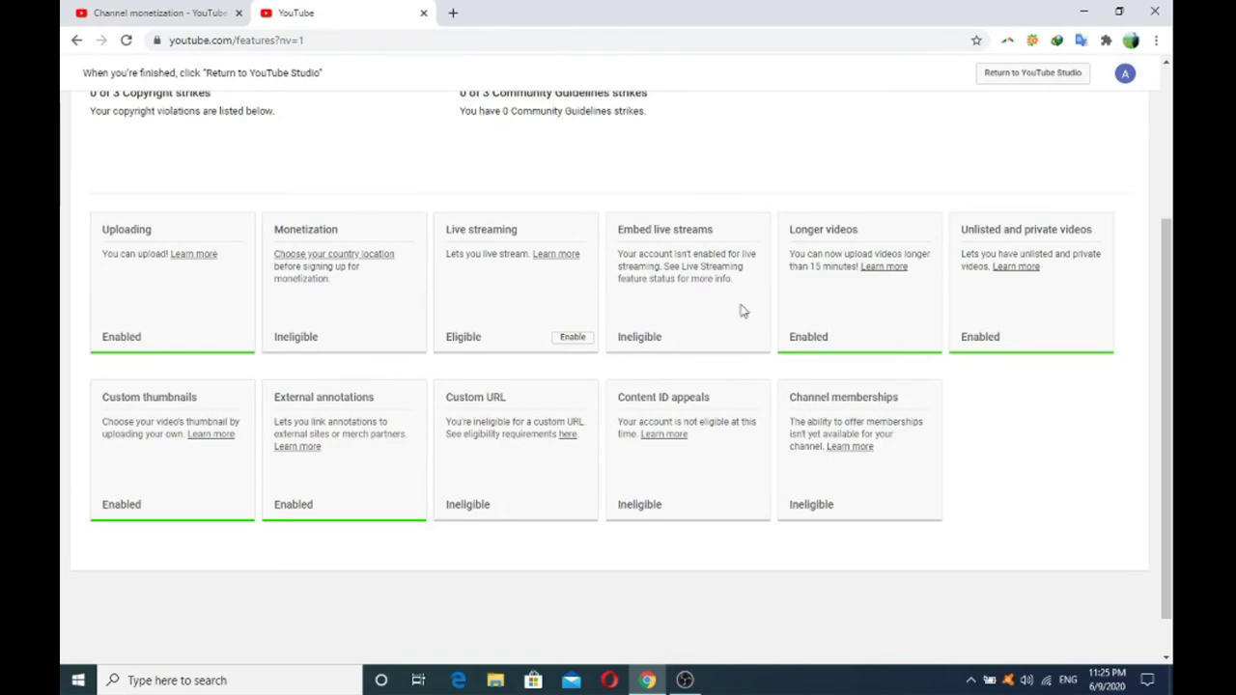
pyautogui.click(572, 338)
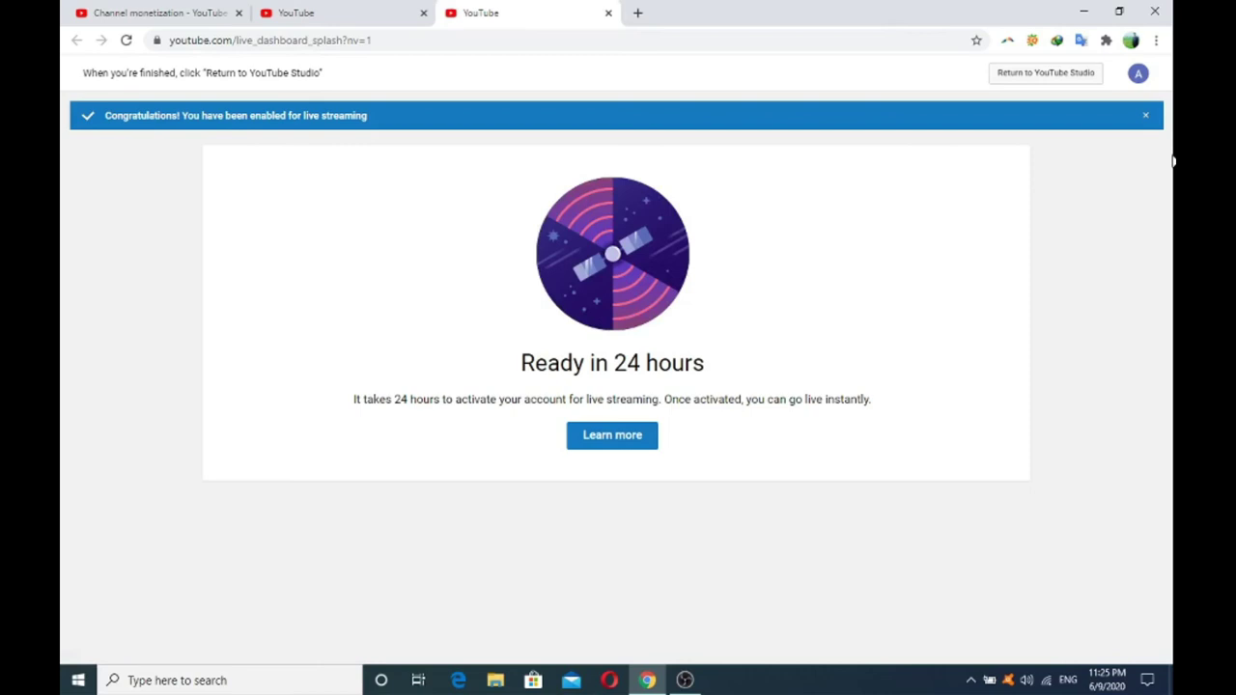
# Dismiss the live streaming confirmation, re-check Enable, and close the already-enabled tabs.
pyautogui.click(1145, 116)
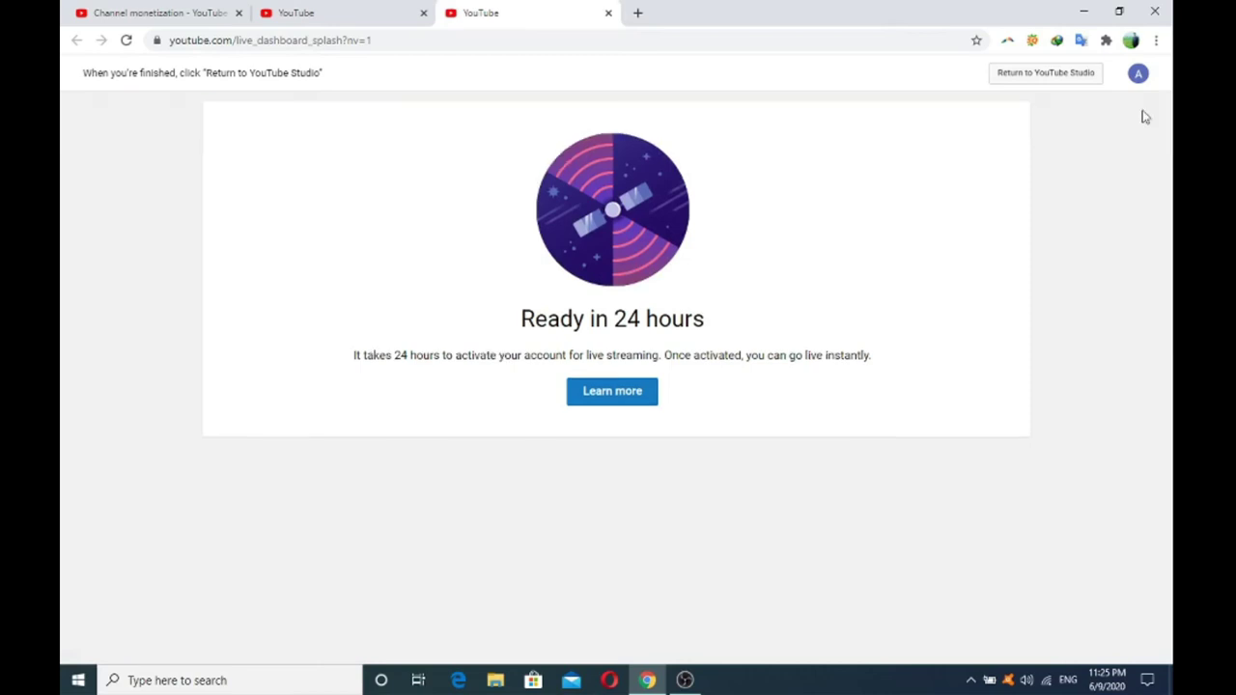
pyautogui.click(609, 13)
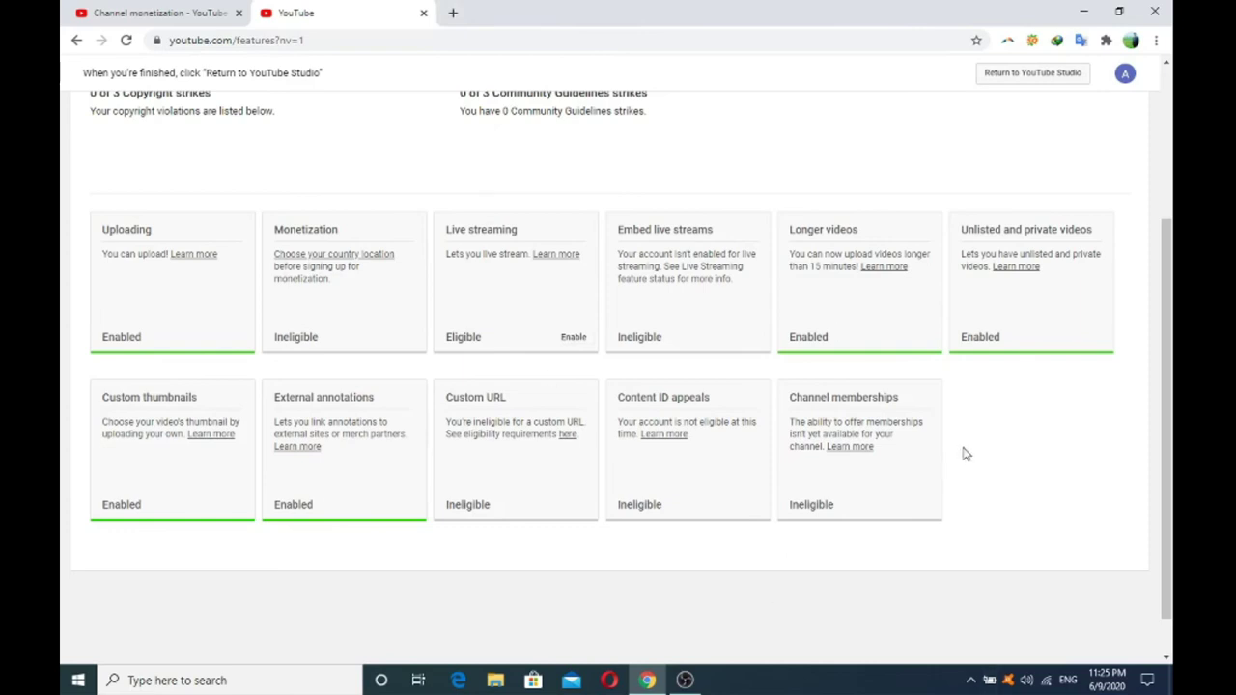
pyautogui.click(583, 338)
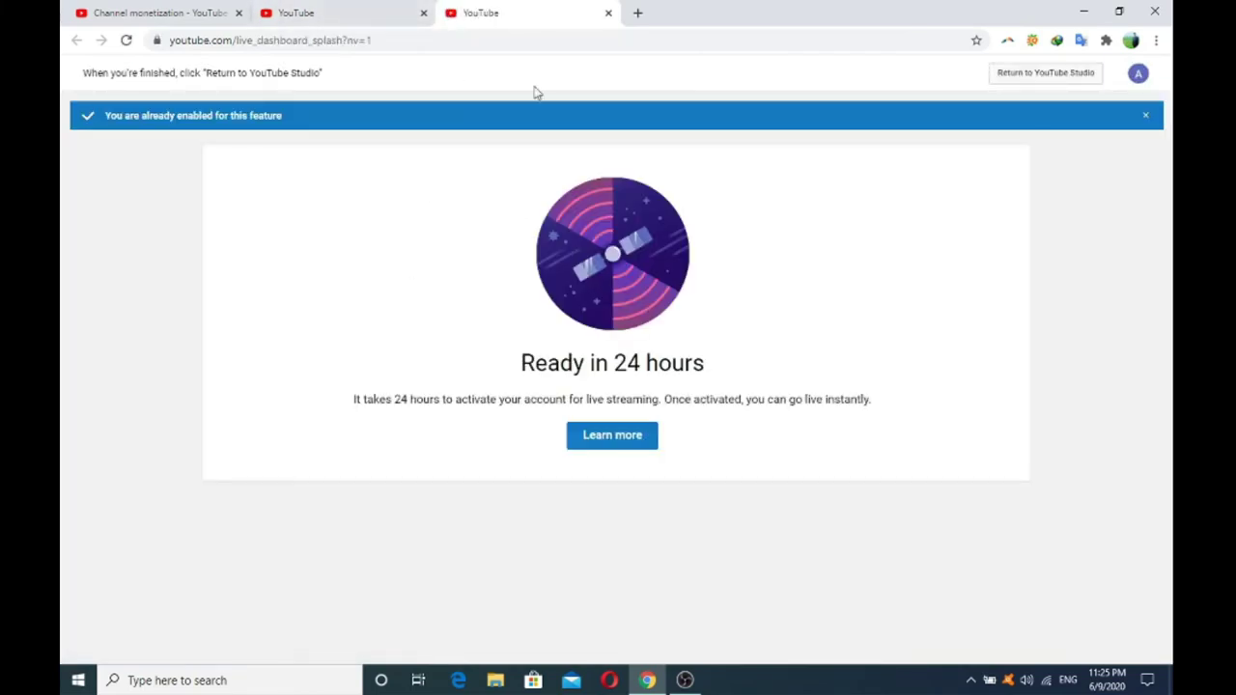
pyautogui.click(606, 14)
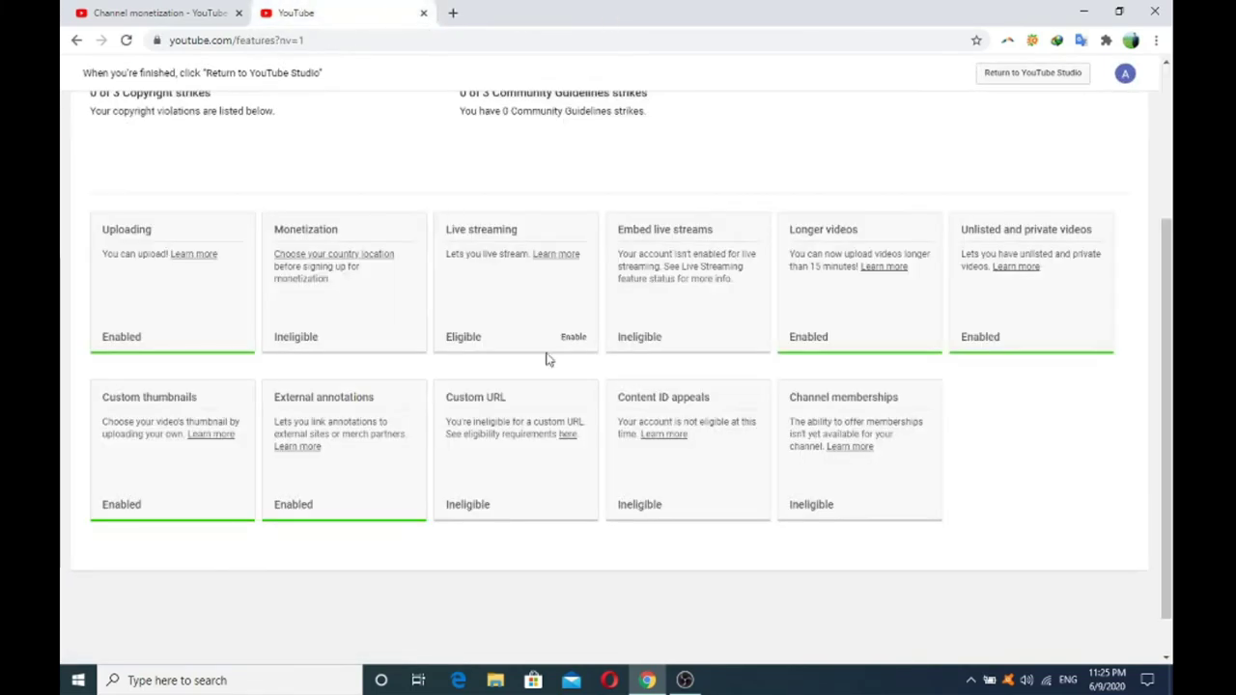
# Pick Pakistan as the channel country from the country dropdown.
pyautogui.click(354, 257)
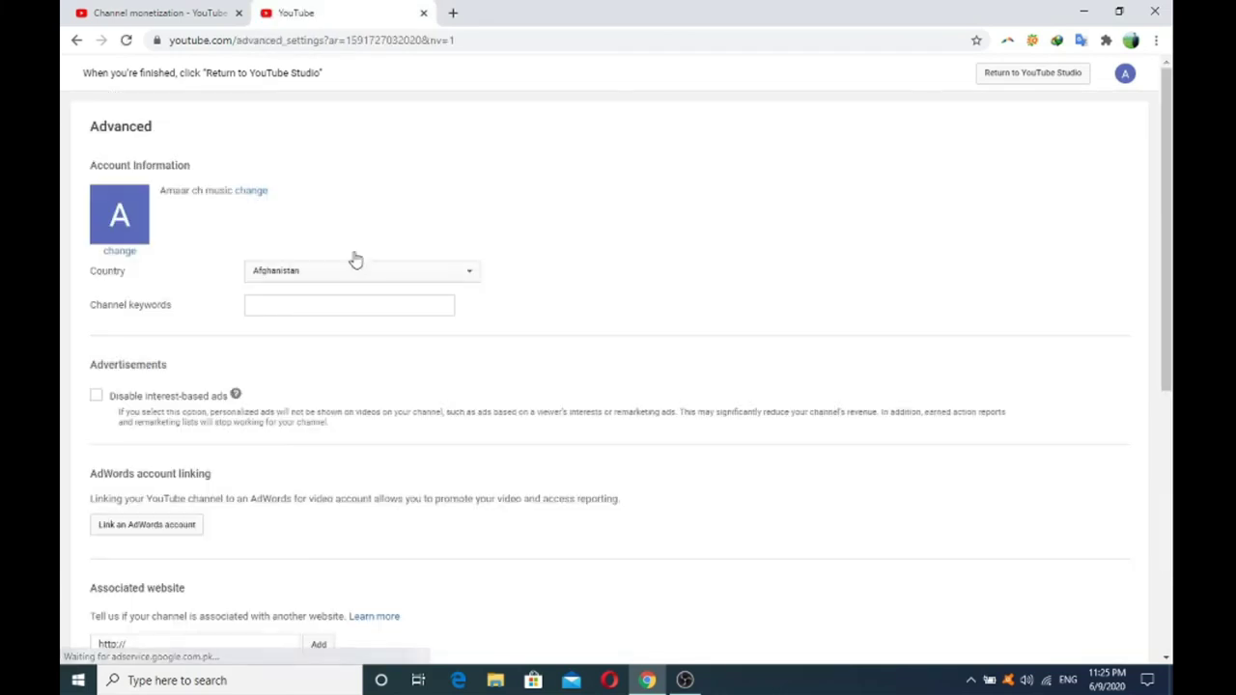
pyautogui.click(380, 275)
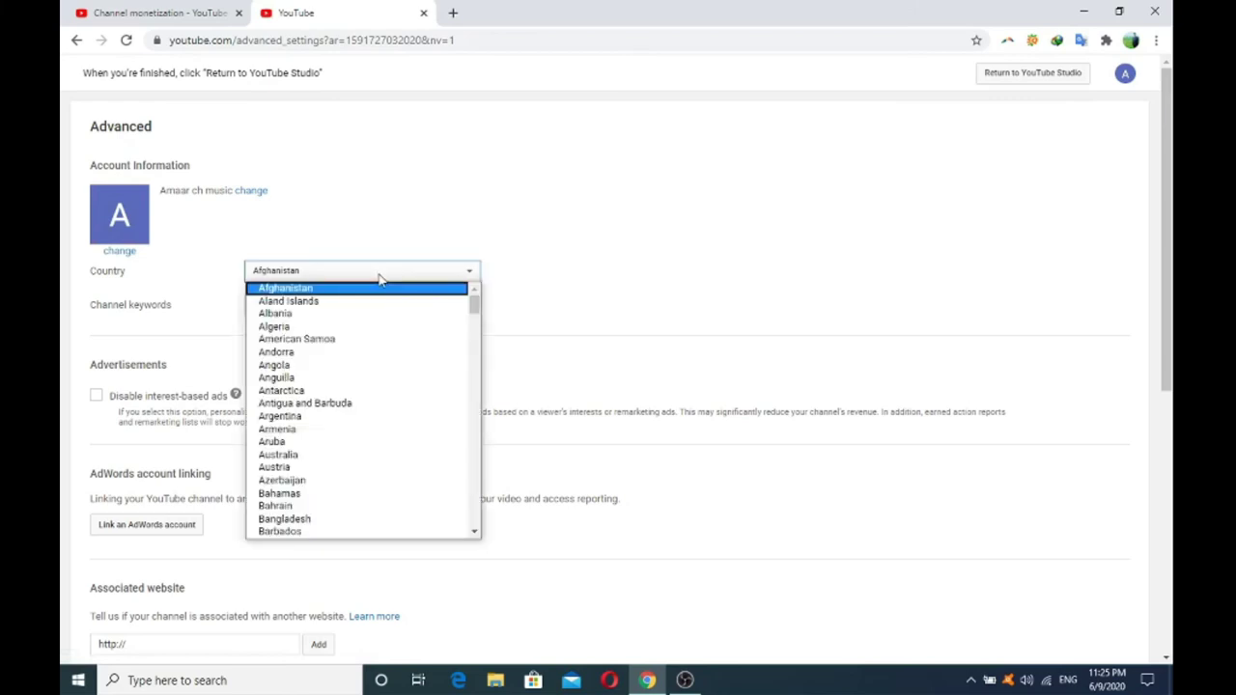
pyautogui.press('p')
pyautogui.press('Return')
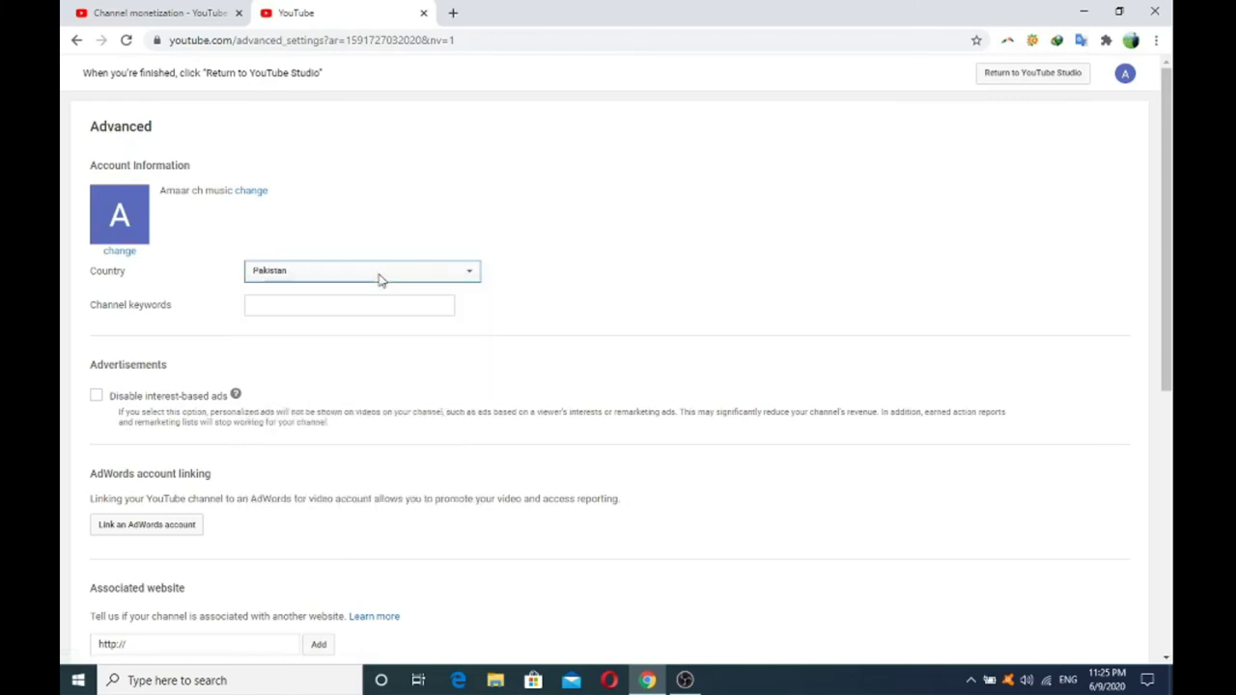
# Select 'Do not display the number of people subscribed' and save the settings.
pyautogui.moveTo(1169, 268); pyautogui.dragTo(1166, 408)
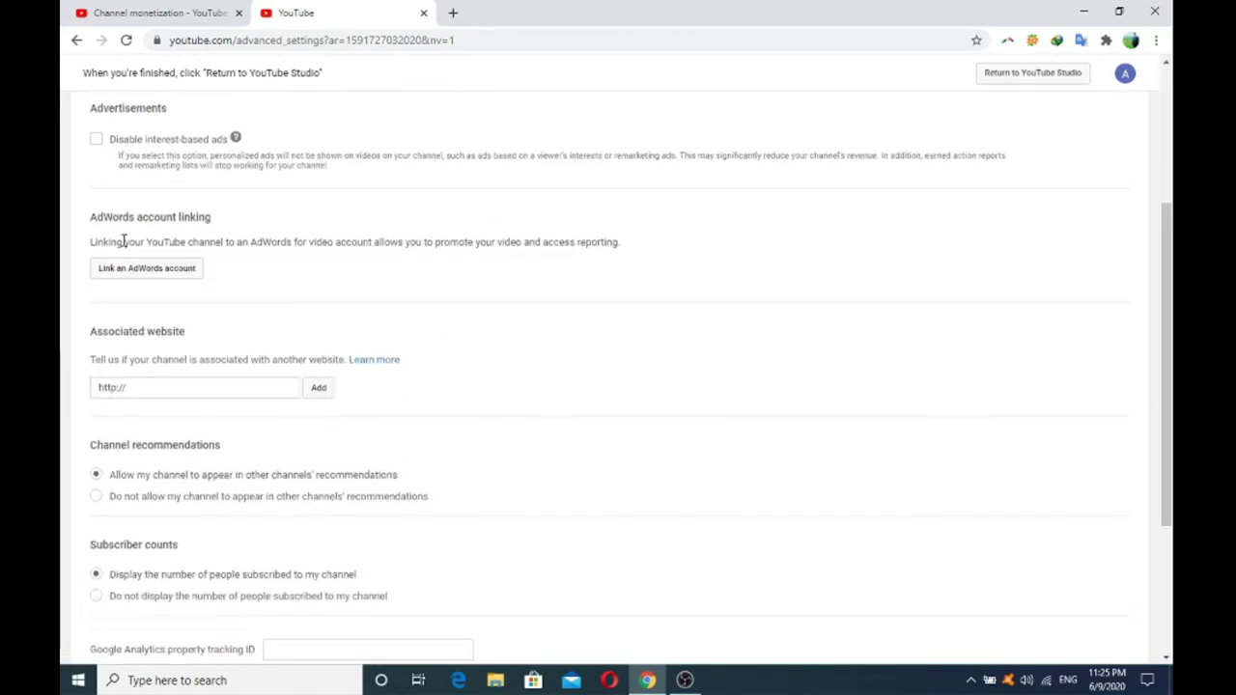
pyautogui.moveTo(1171, 279); pyautogui.dragTo(1172, 414)
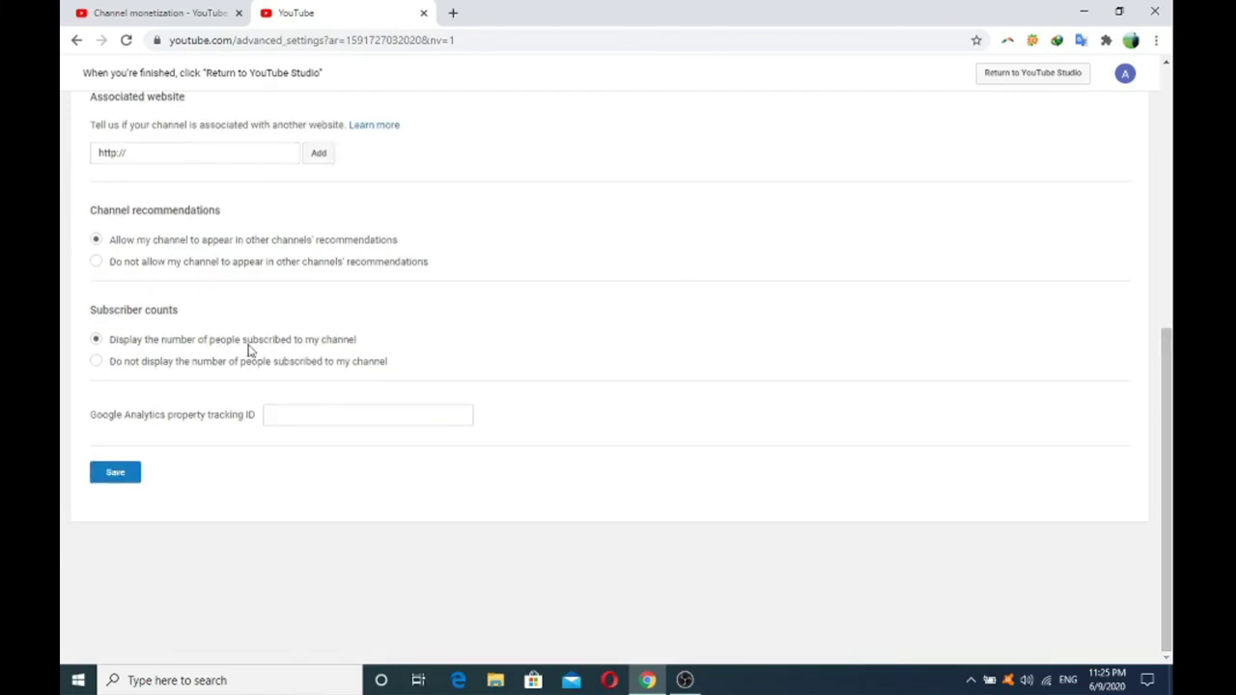
pyautogui.click(150, 363)
pyautogui.click(115, 478)
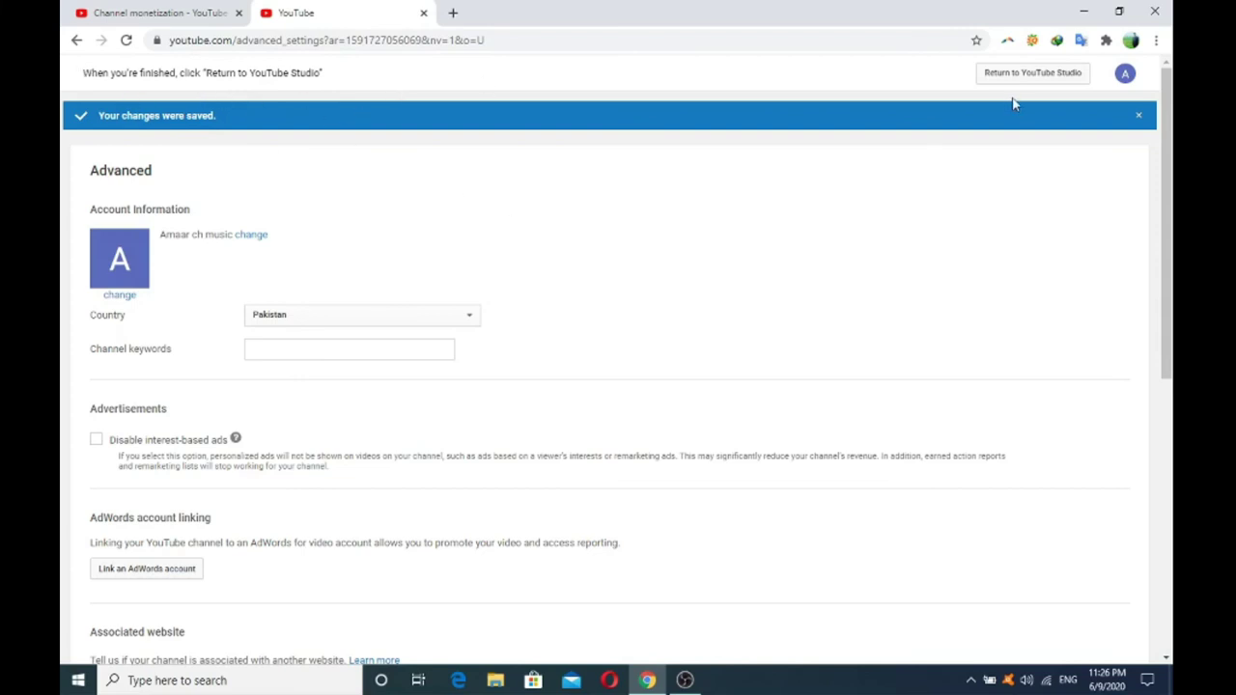
# Return to Studio, open the account settings link, then close the dashboard and account tabs.
pyautogui.click(1051, 73)
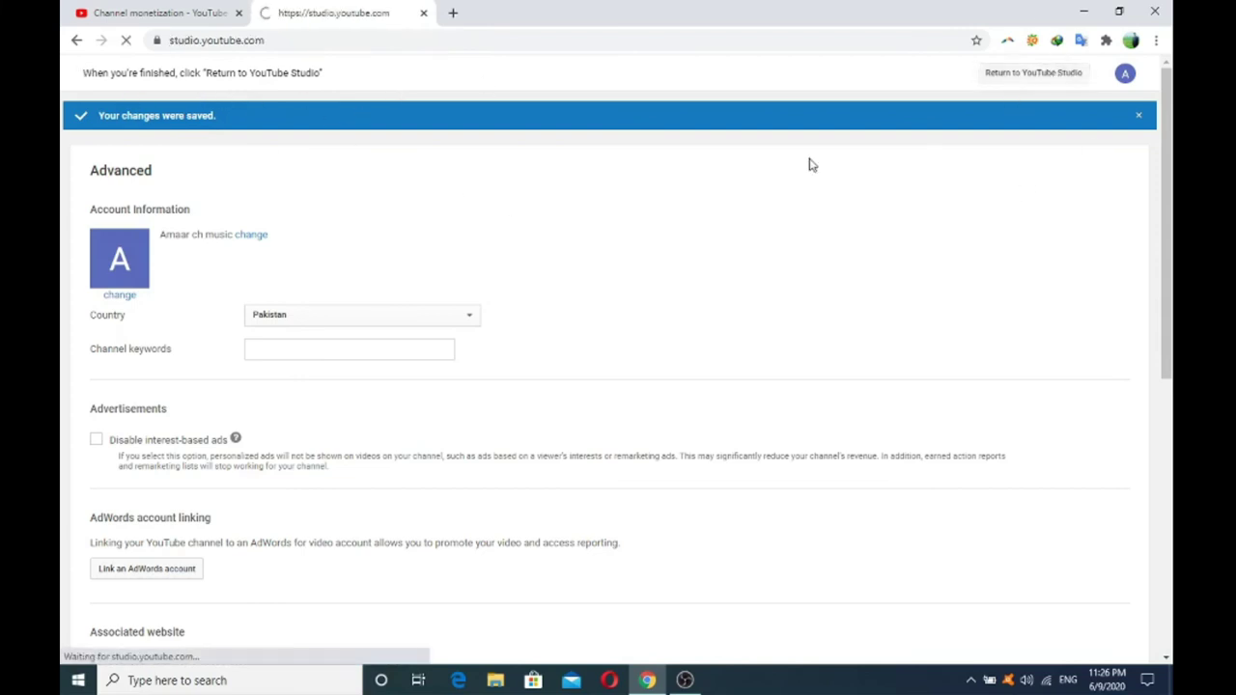
pyautogui.click(193, 13)
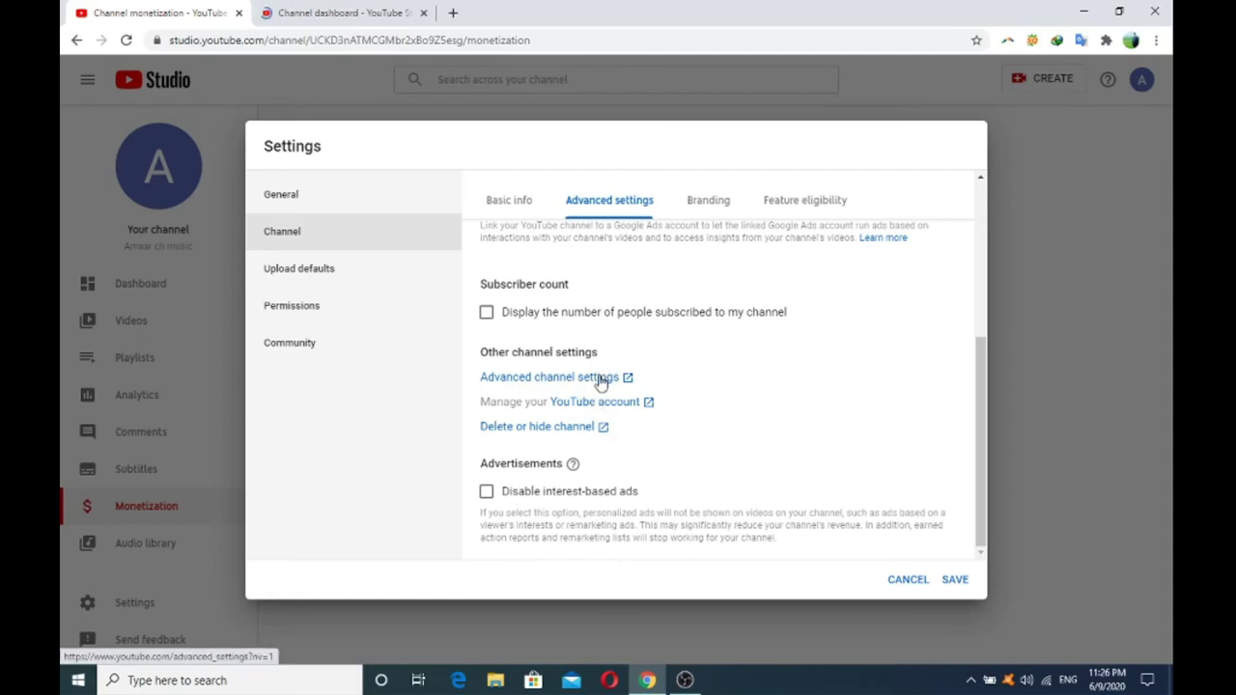
pyautogui.click(618, 414)
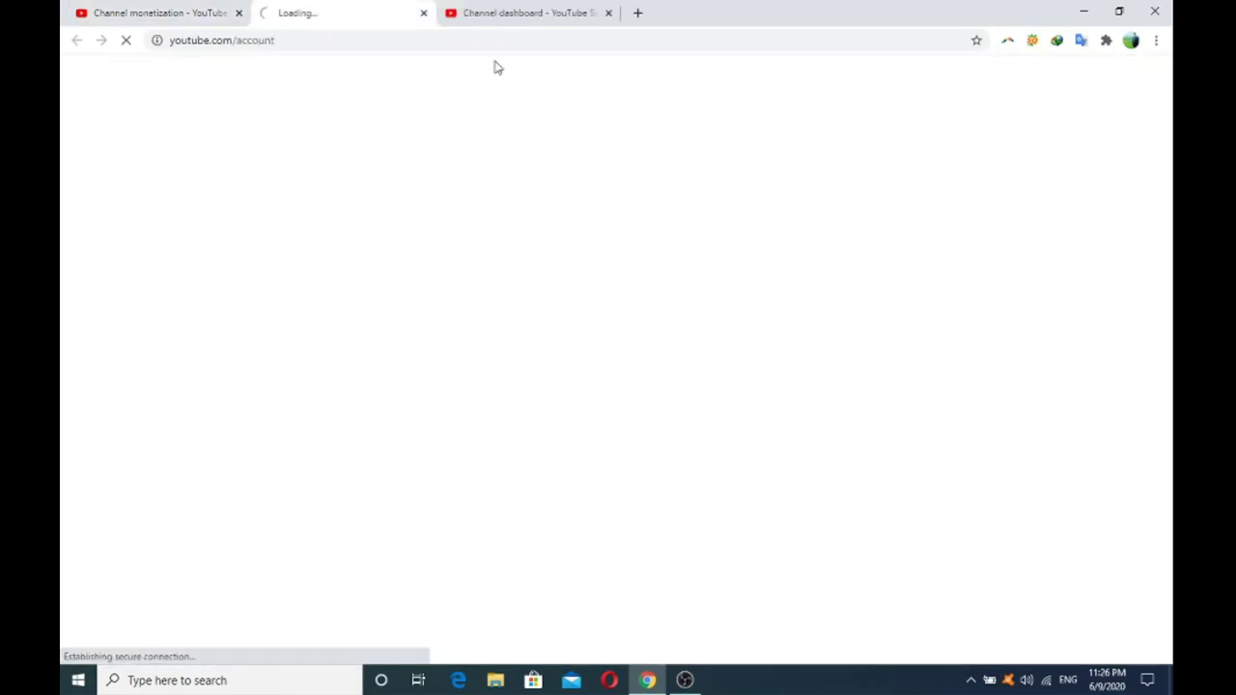
pyautogui.click(526, 12)
pyautogui.click(352, 13)
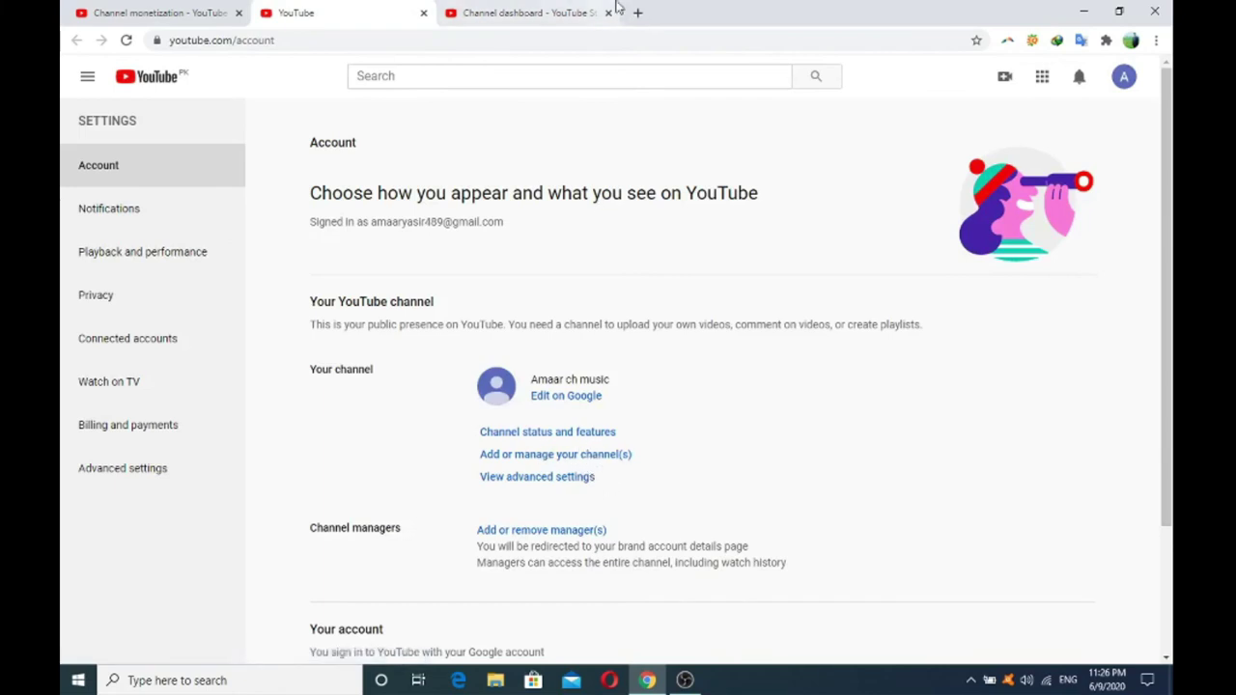
pyautogui.click(537, 12)
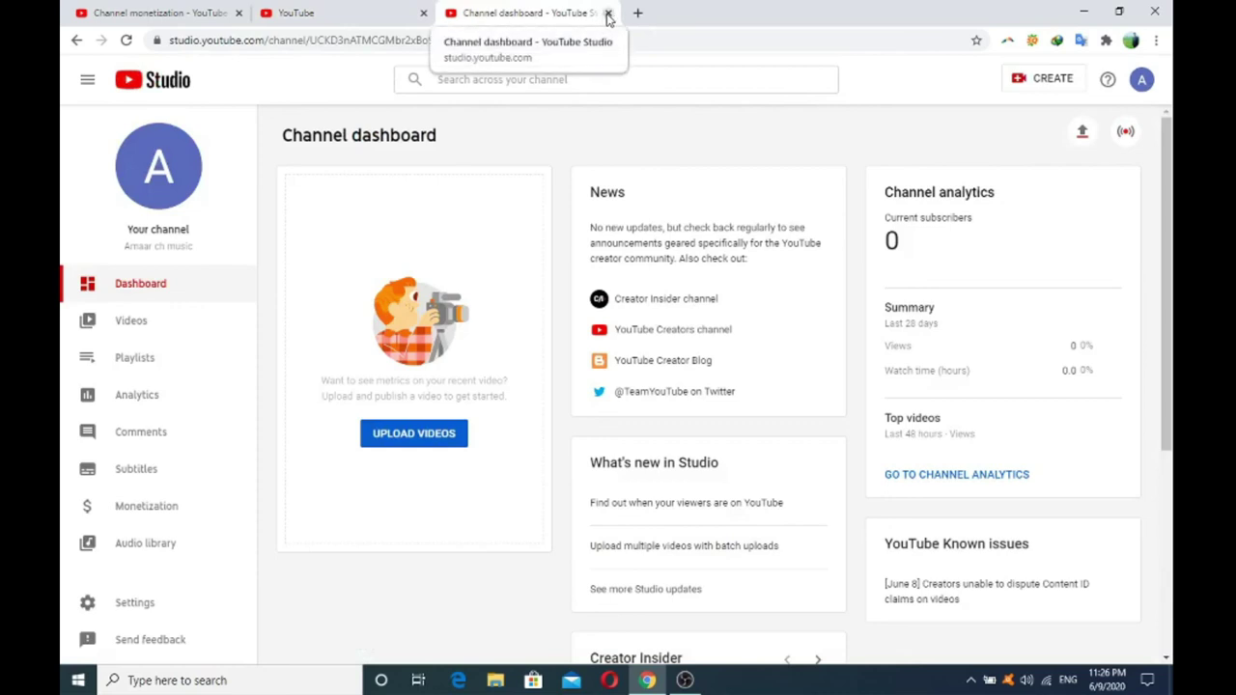
pyautogui.click(608, 14)
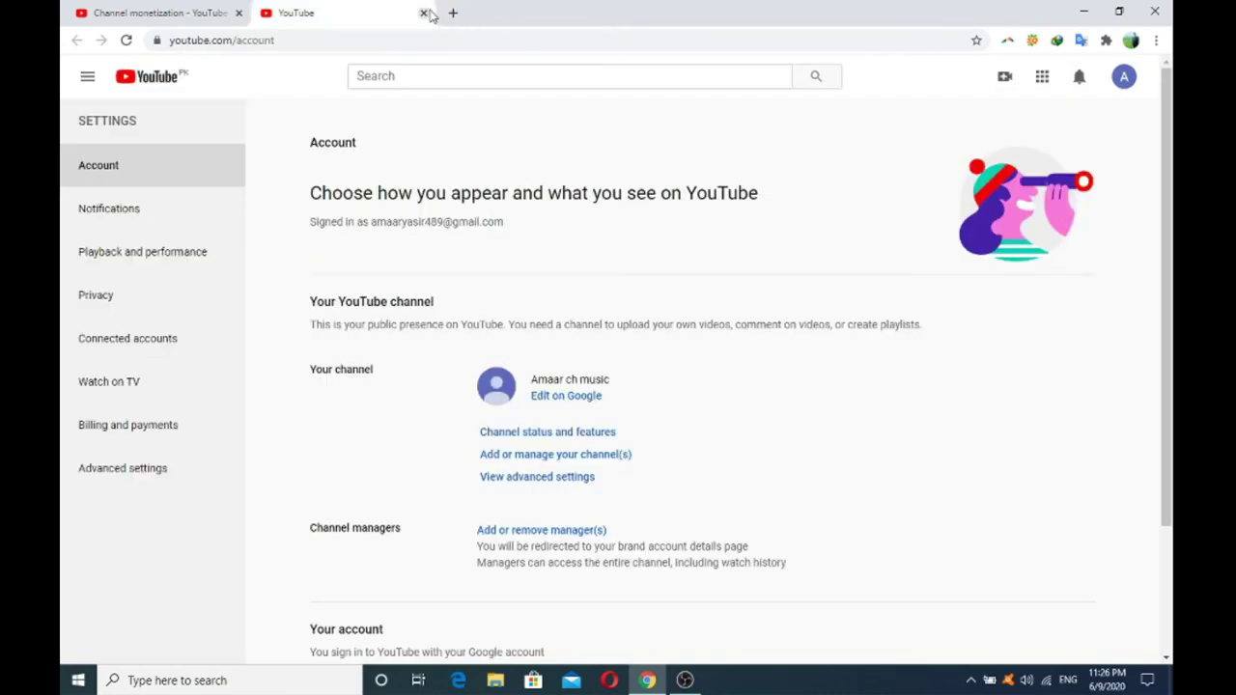
pyautogui.click(424, 13)
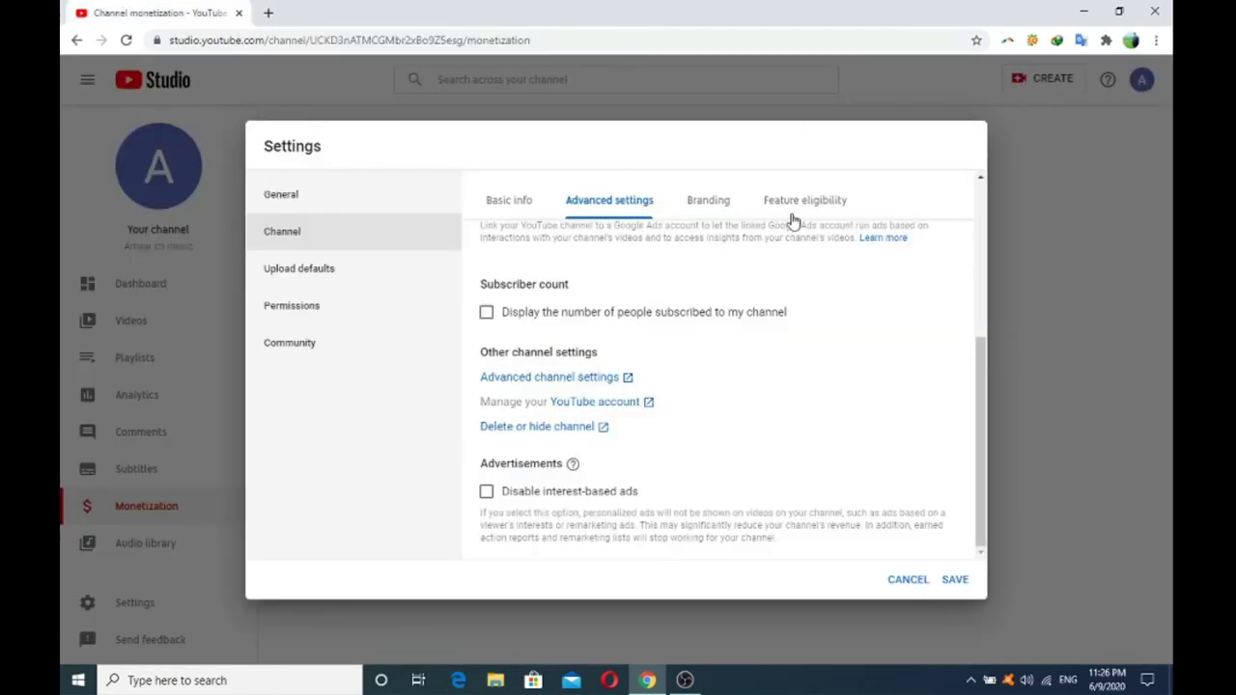
# Try the Desktop portrait image as Branding watermark, then view Feature eligibility.
pyautogui.click(717, 215)
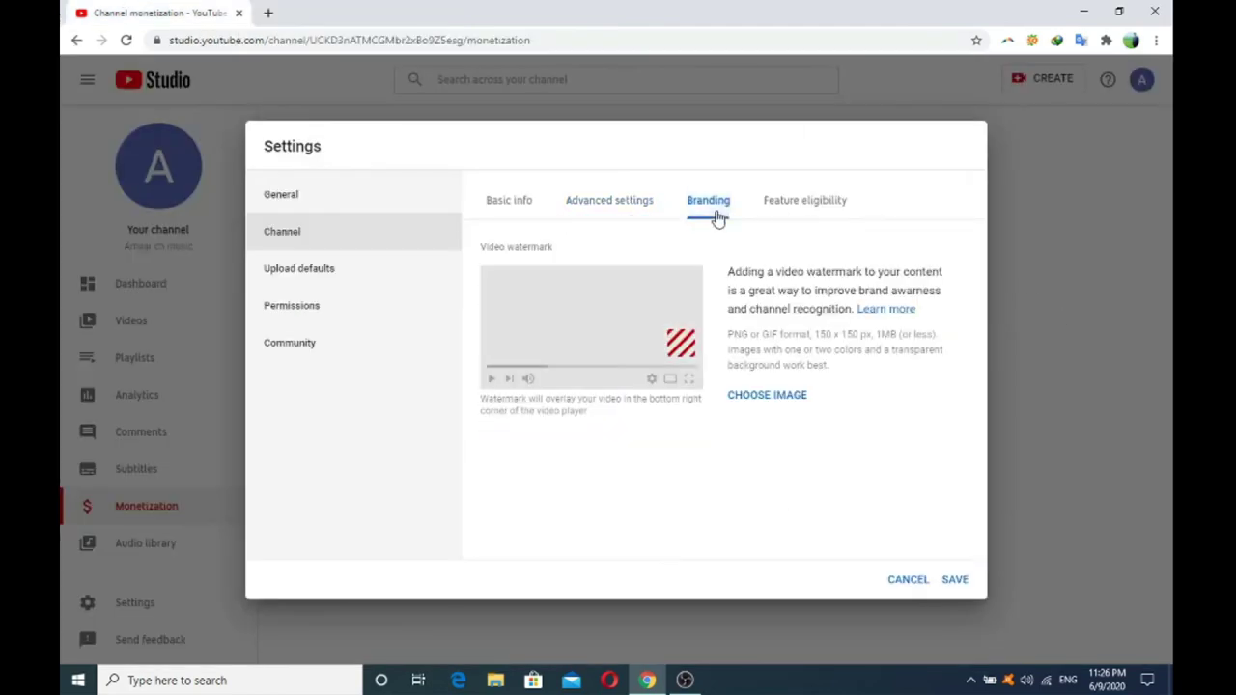
pyautogui.click(732, 394)
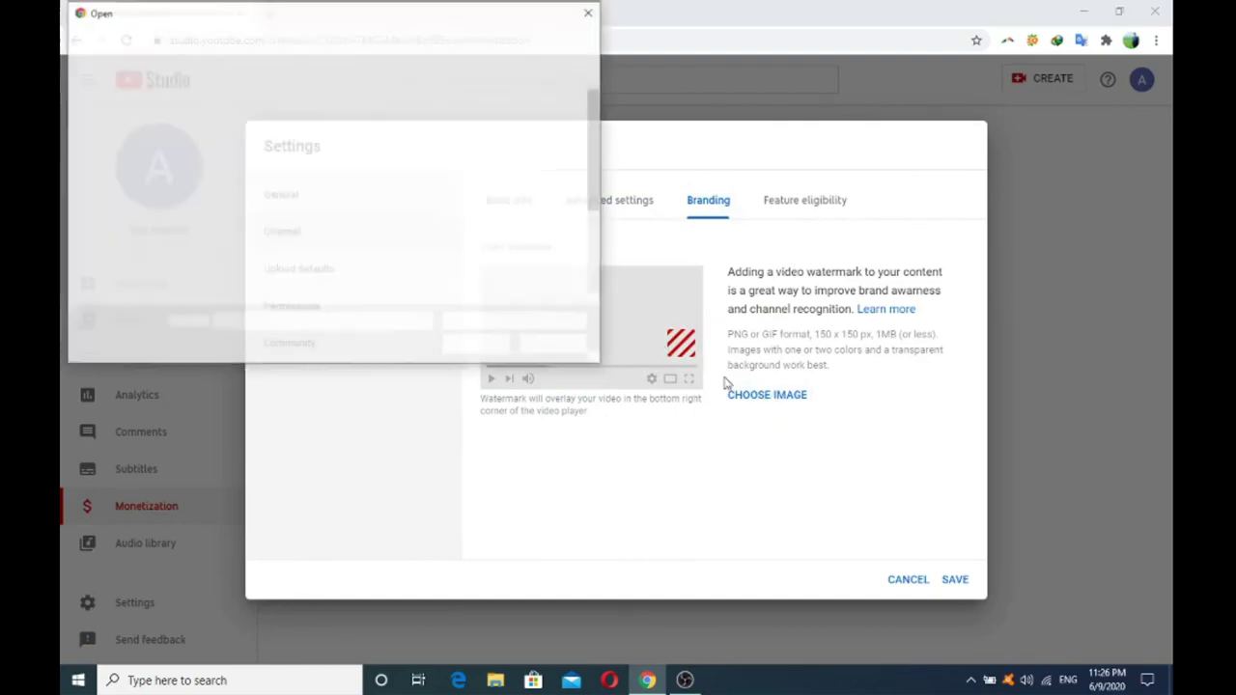
pyautogui.click(337, 241)
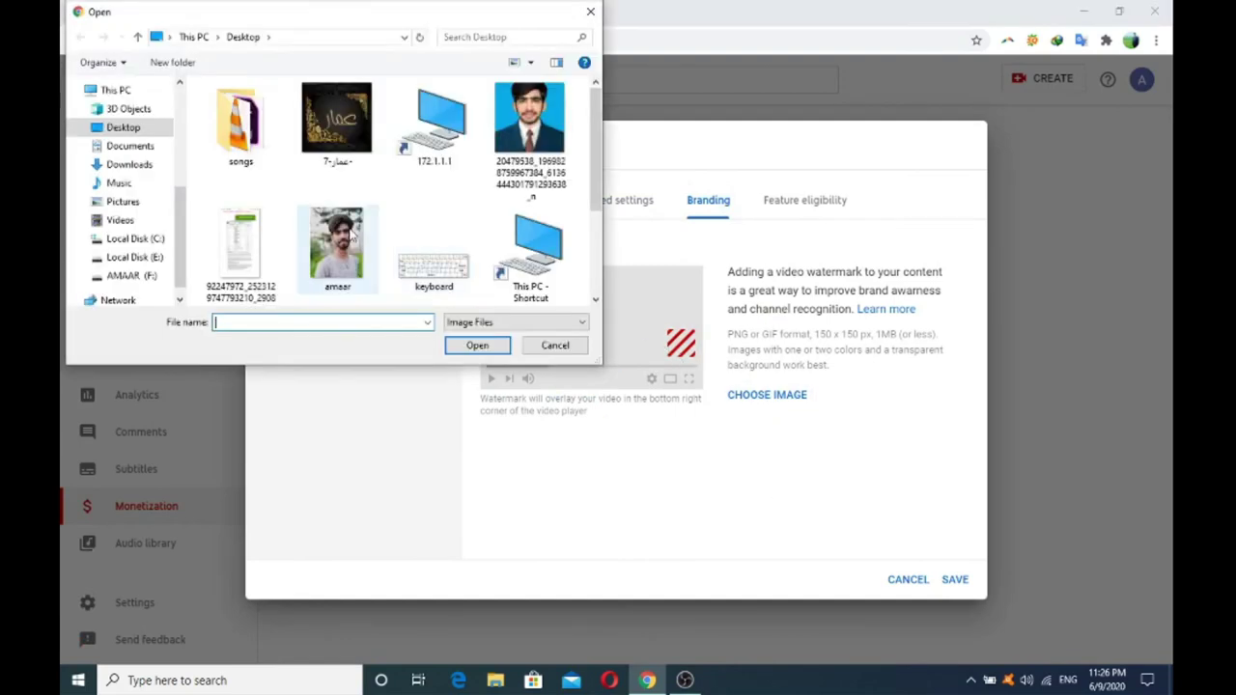
pyautogui.click(479, 348)
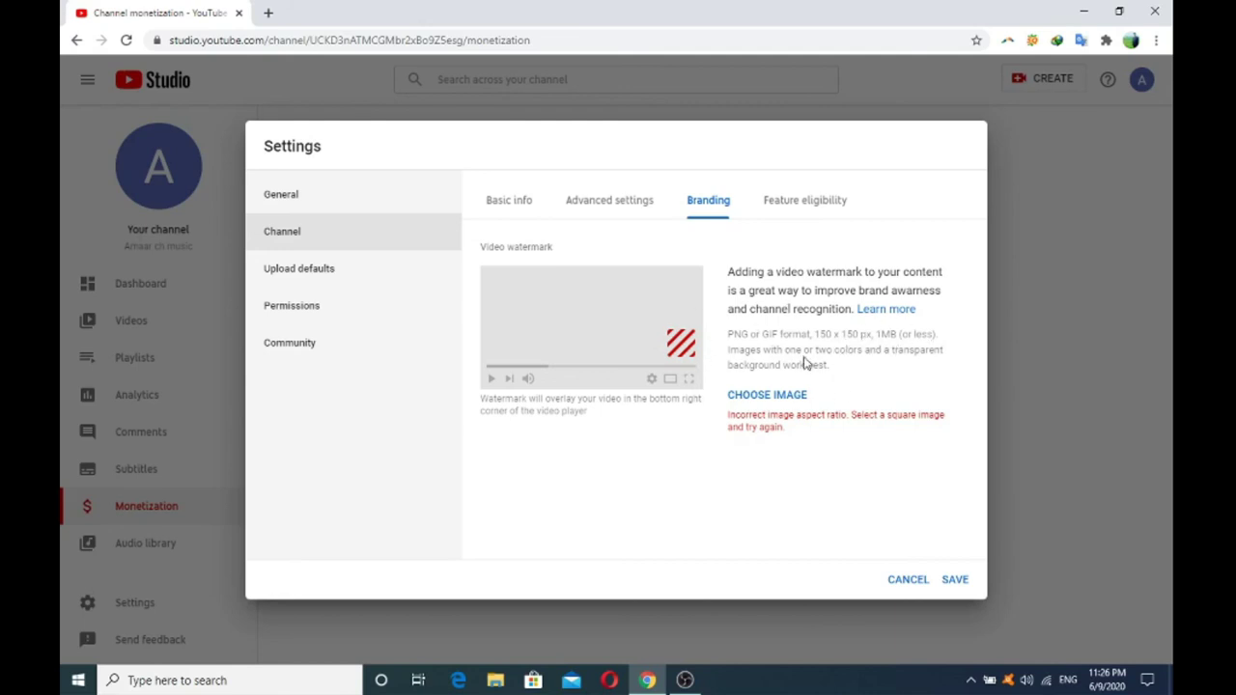
pyautogui.click(789, 201)
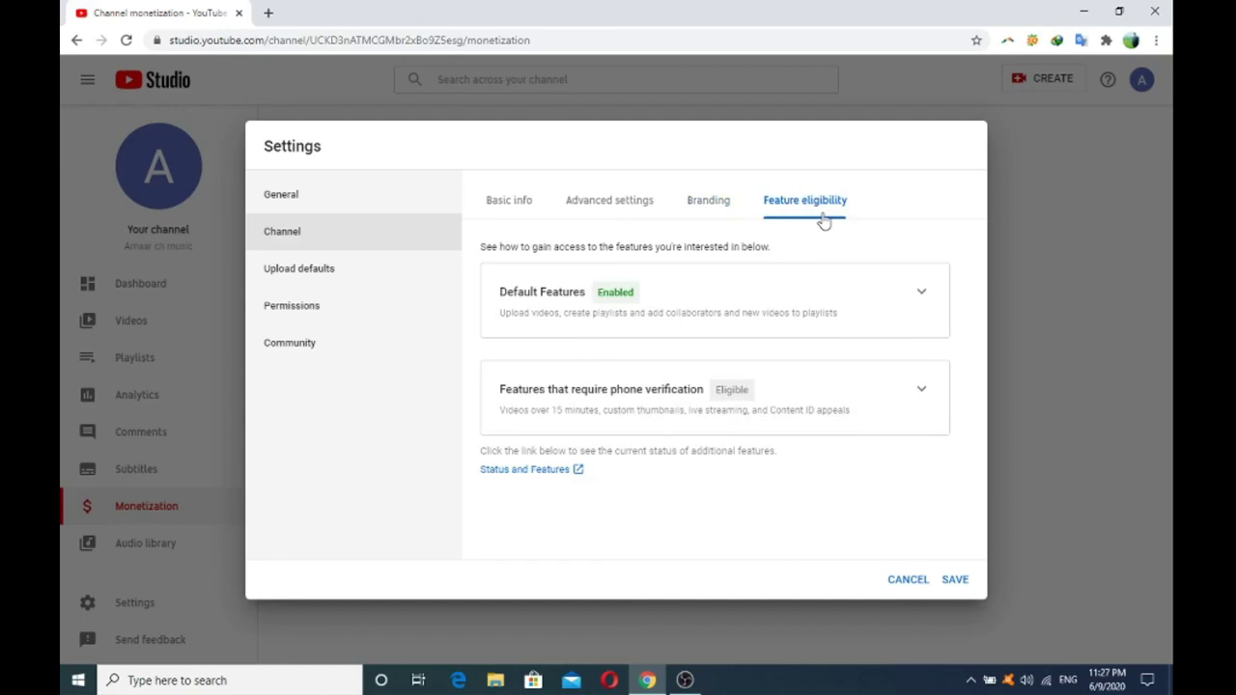
# Browse Upload defaults and Permissions, opening Brand account permissions in a new tab.
pyautogui.click(350, 275)
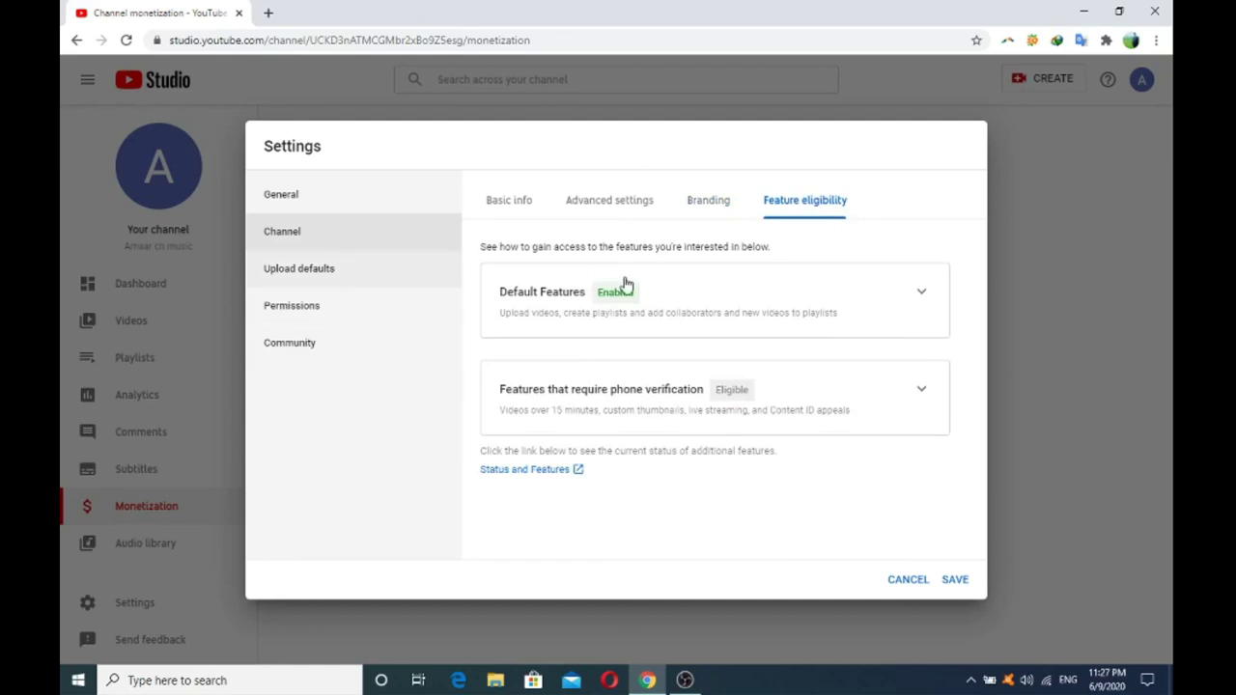
pyautogui.click(625, 278)
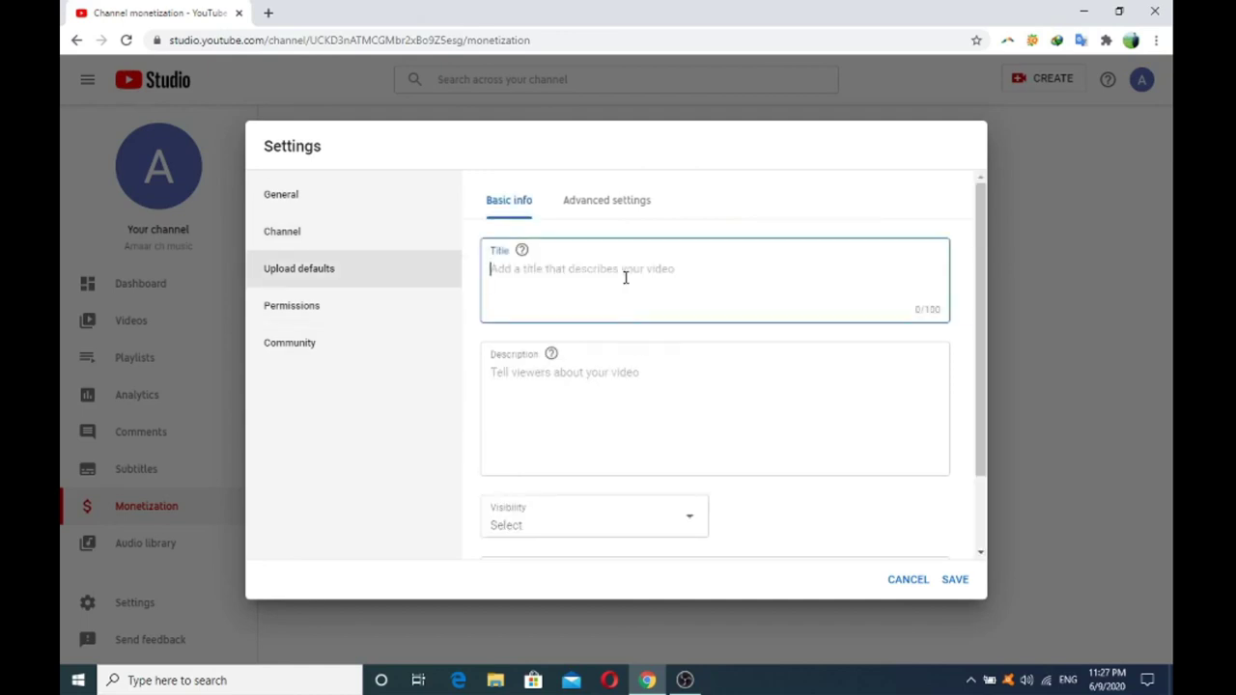
pyautogui.click(629, 205)
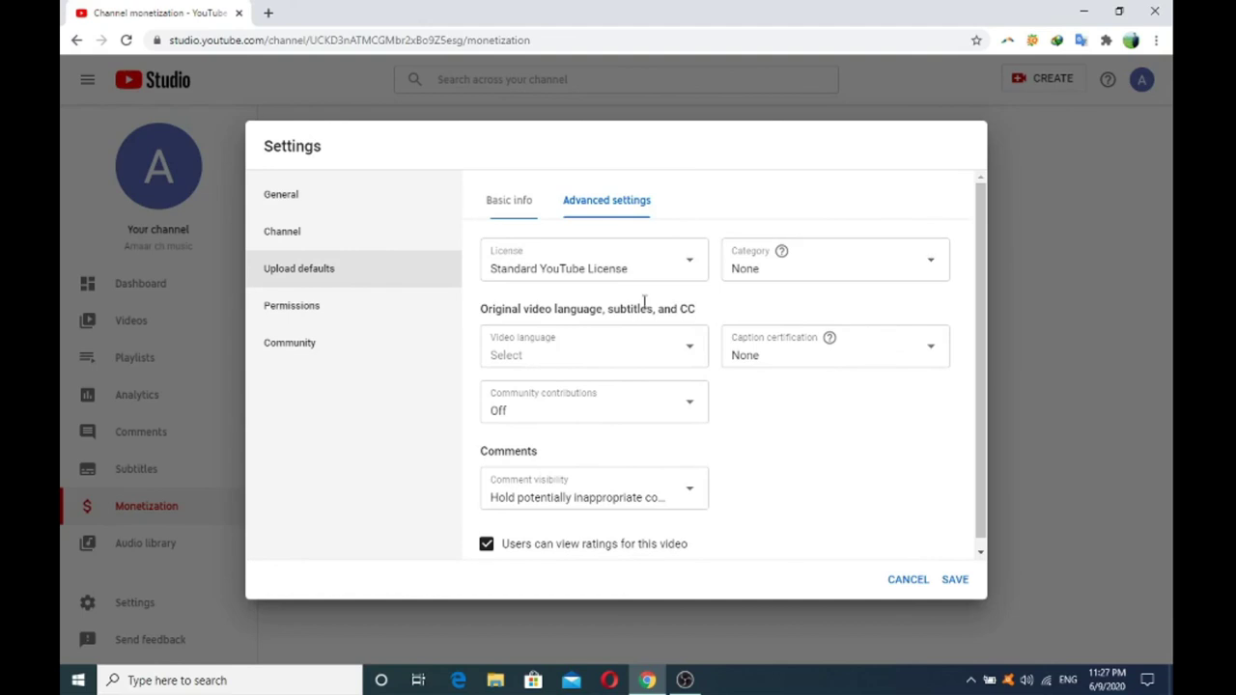
pyautogui.click(325, 306)
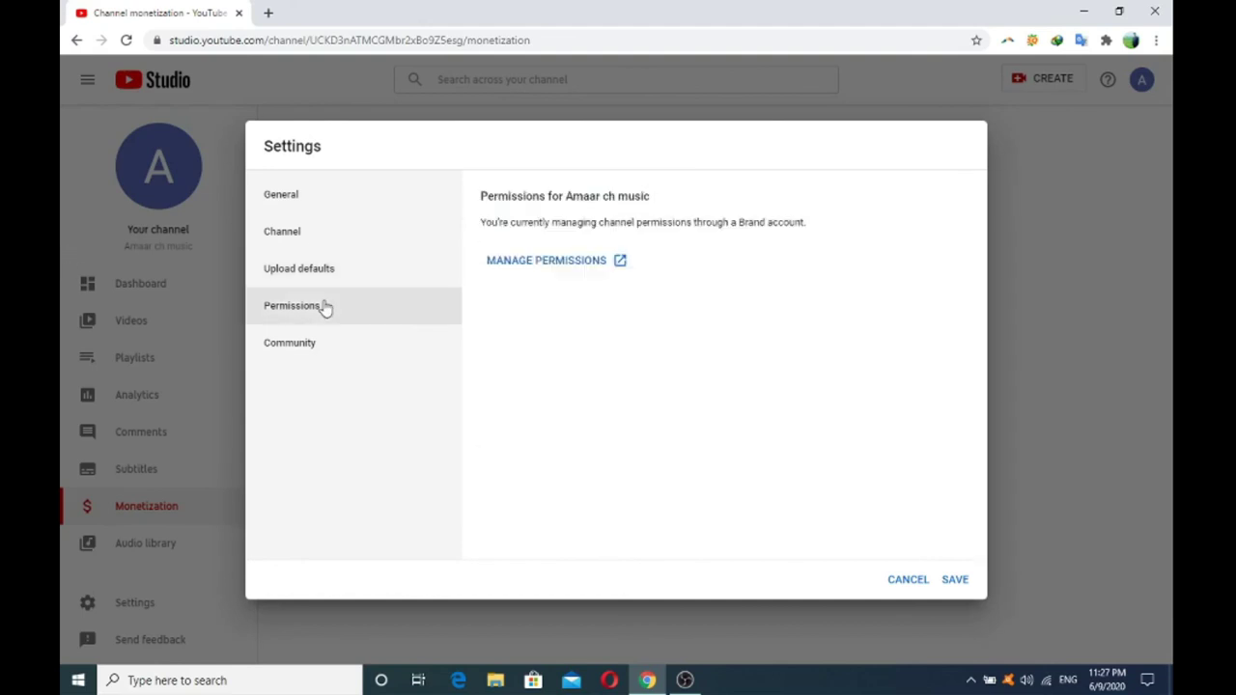
pyautogui.click(579, 260)
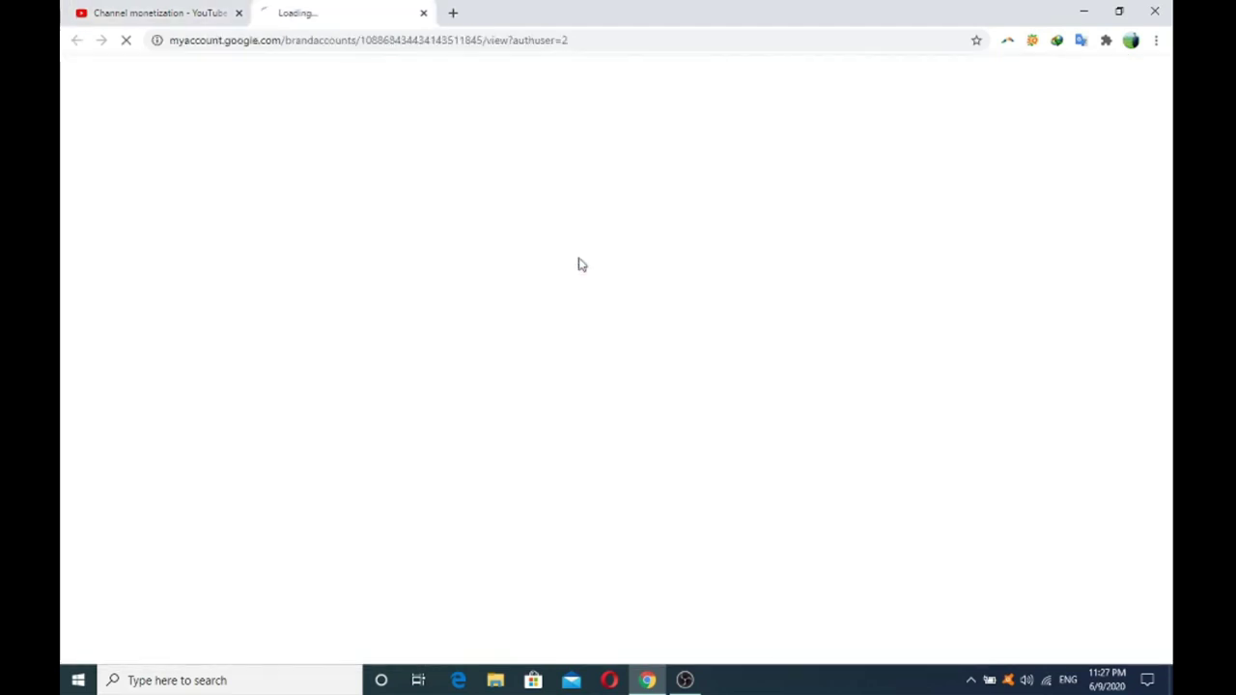
pyautogui.click(135, 12)
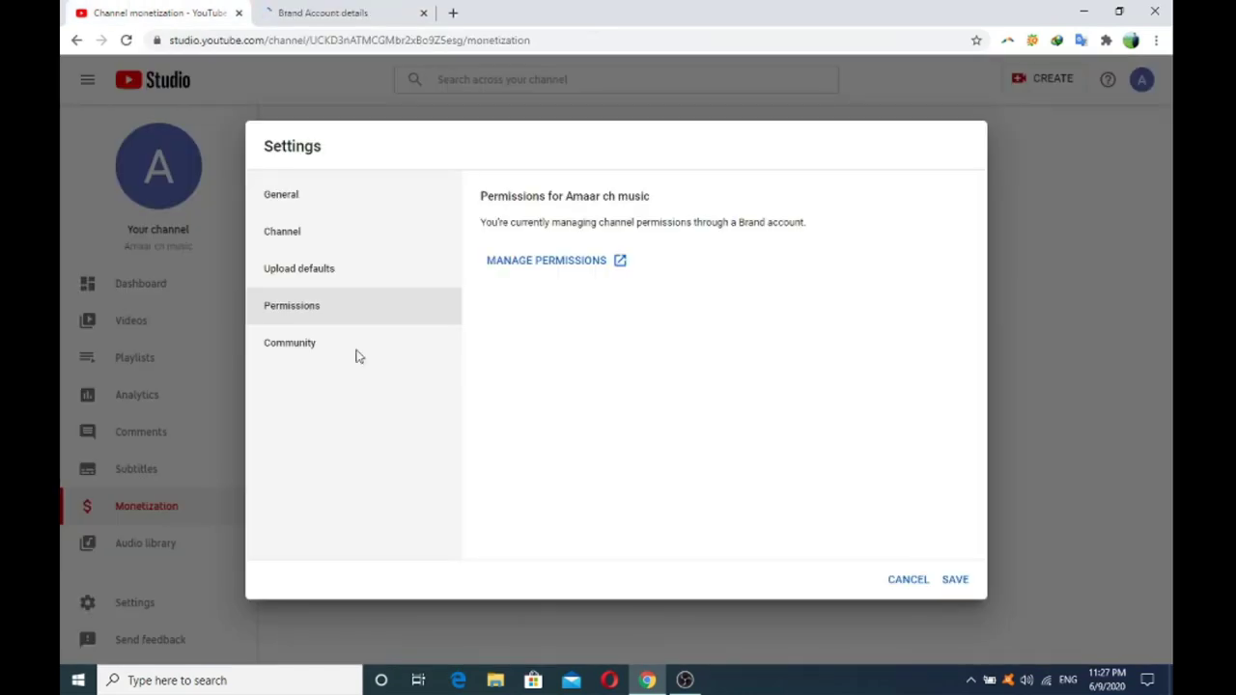
# Review Community settings, discard unsaved changes, and switch to the Brand Account details tab.
pyautogui.click(306, 345)
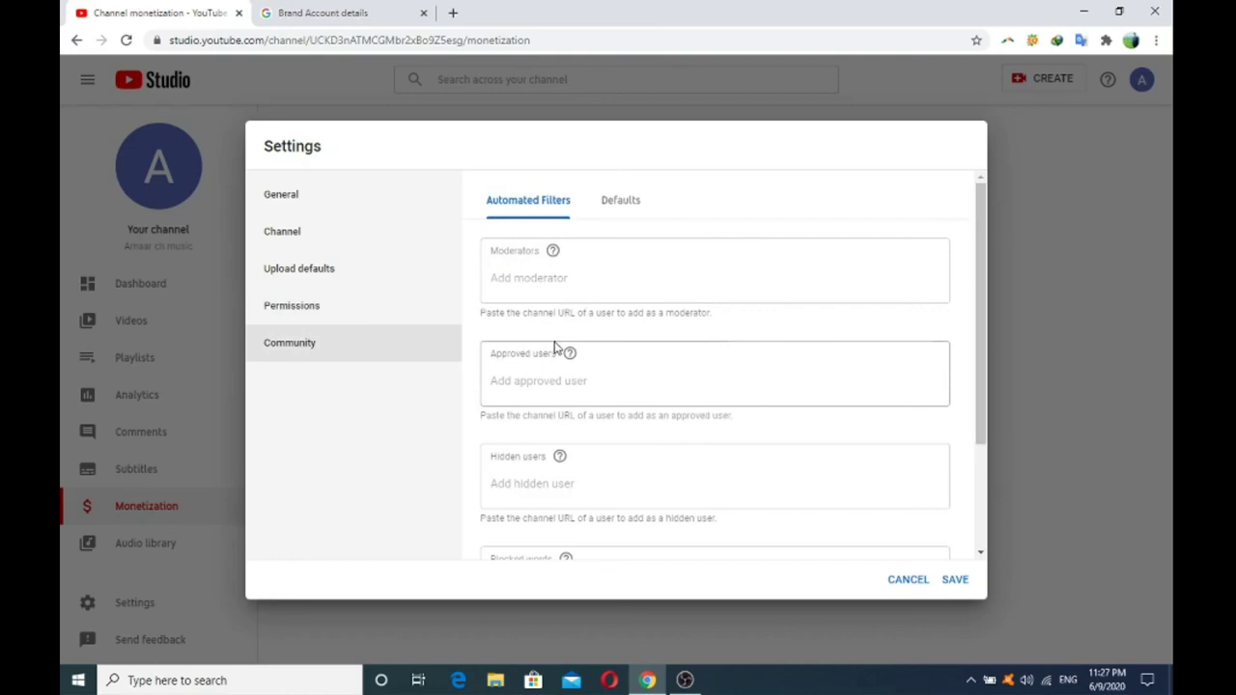
pyautogui.moveTo(978, 271); pyautogui.dragTo(905, 407)
pyautogui.click(927, 585)
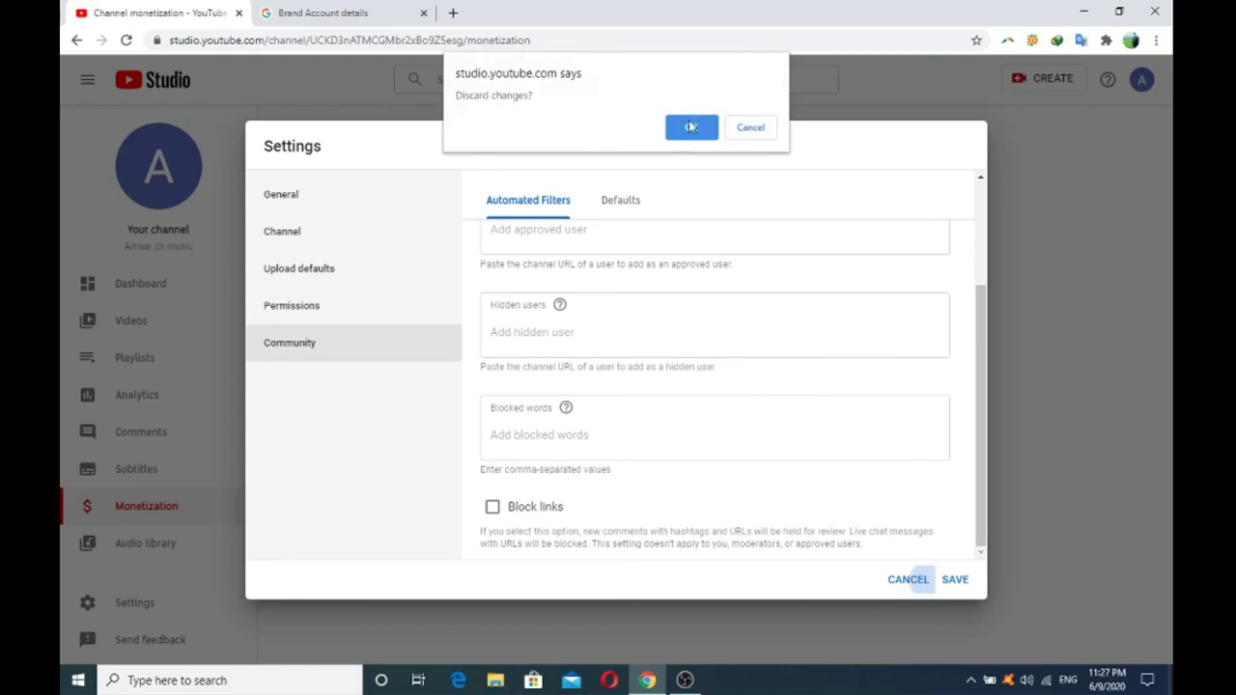
pyautogui.click(691, 133)
pyautogui.click(370, 19)
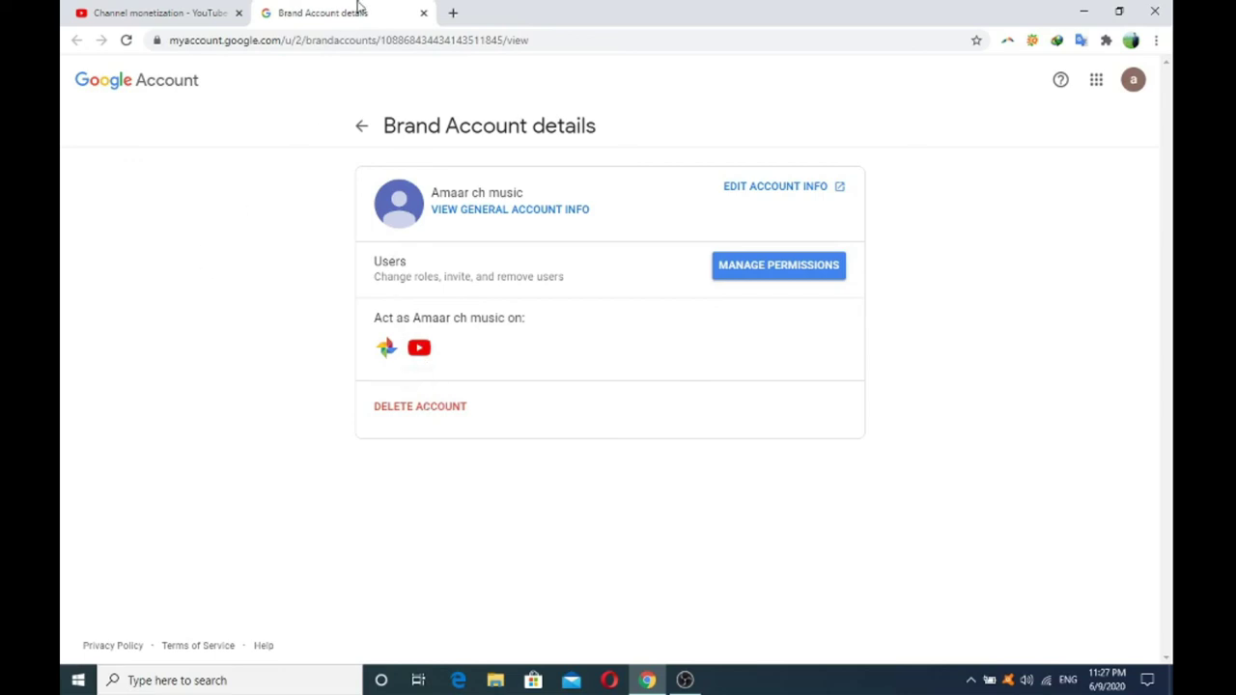
# Close the Brand Account details tab and show the Studio Channel dashboard with its subscriber count.
pyautogui.click(423, 12)
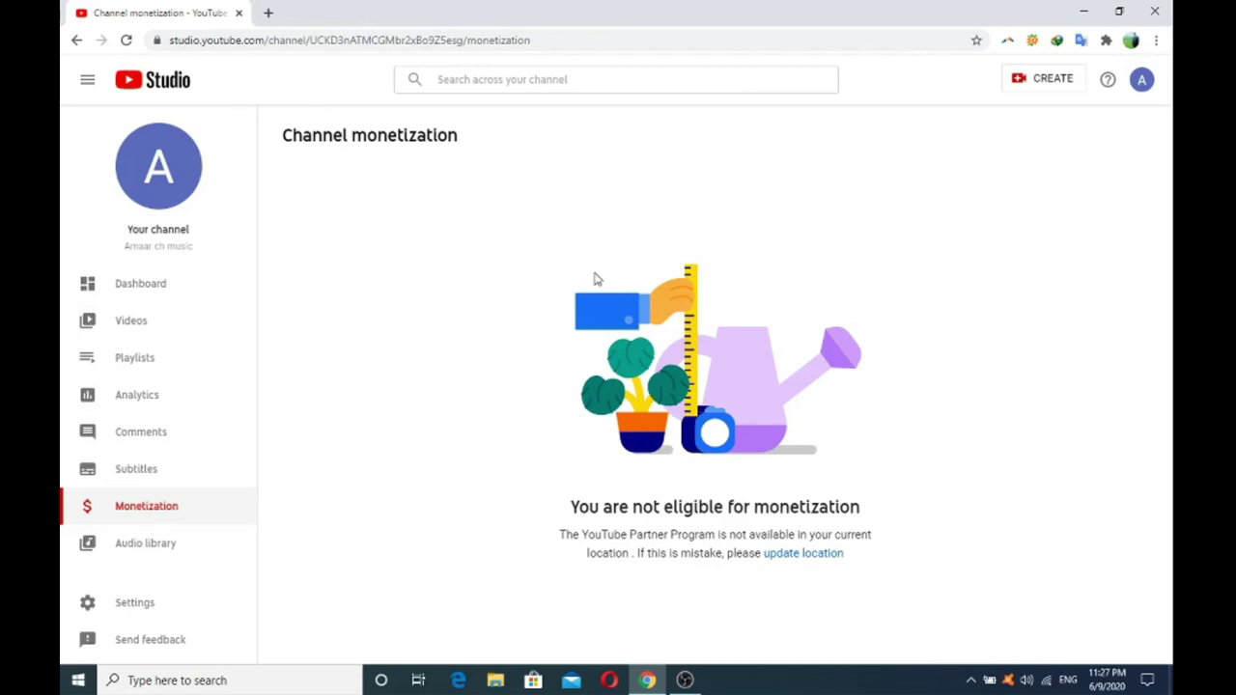
pyautogui.click(130, 296)
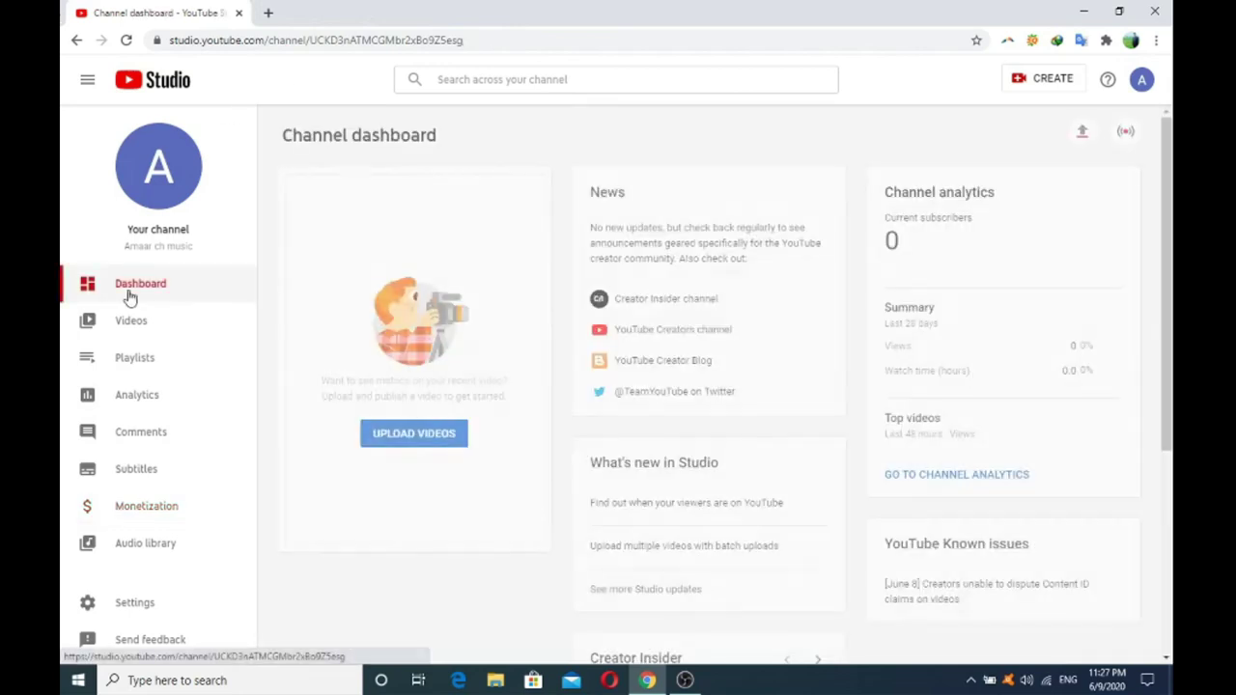
pyautogui.moveTo(1170, 267)
pyautogui.mouseDown()
pyautogui.moveTo(1151, 410)
pyautogui.moveTo(1159, 467)
pyautogui.moveTo(1171, 246)
pyautogui.mouseUp()
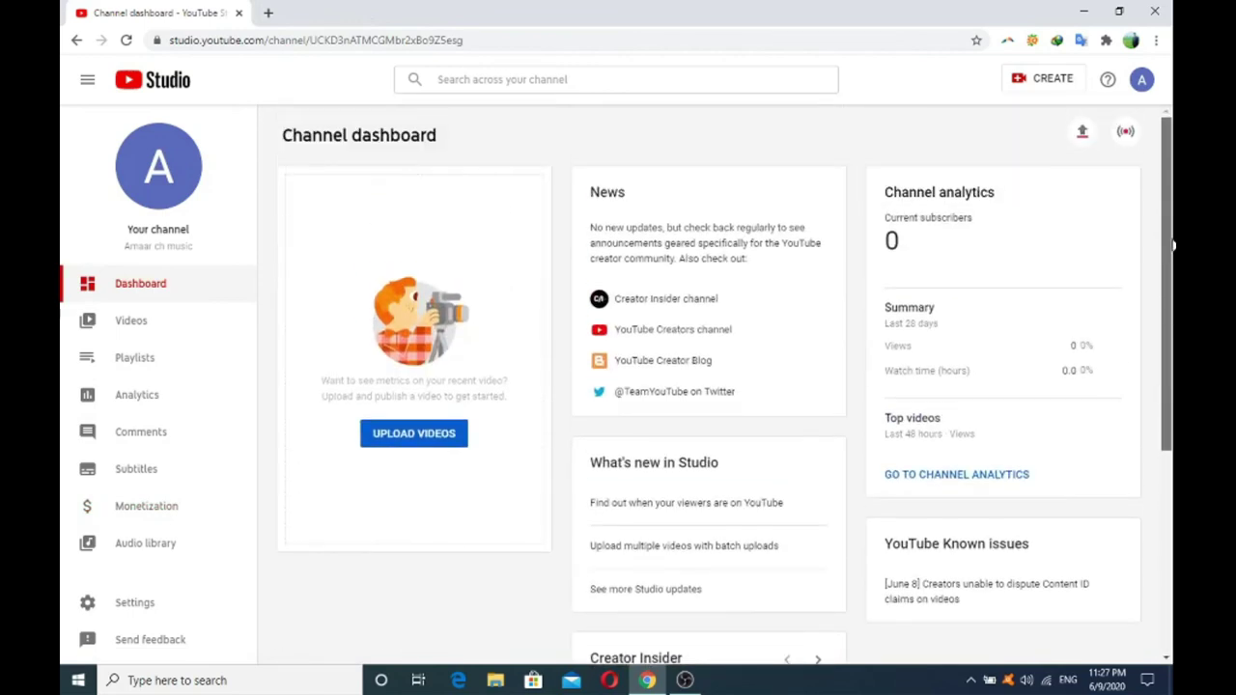